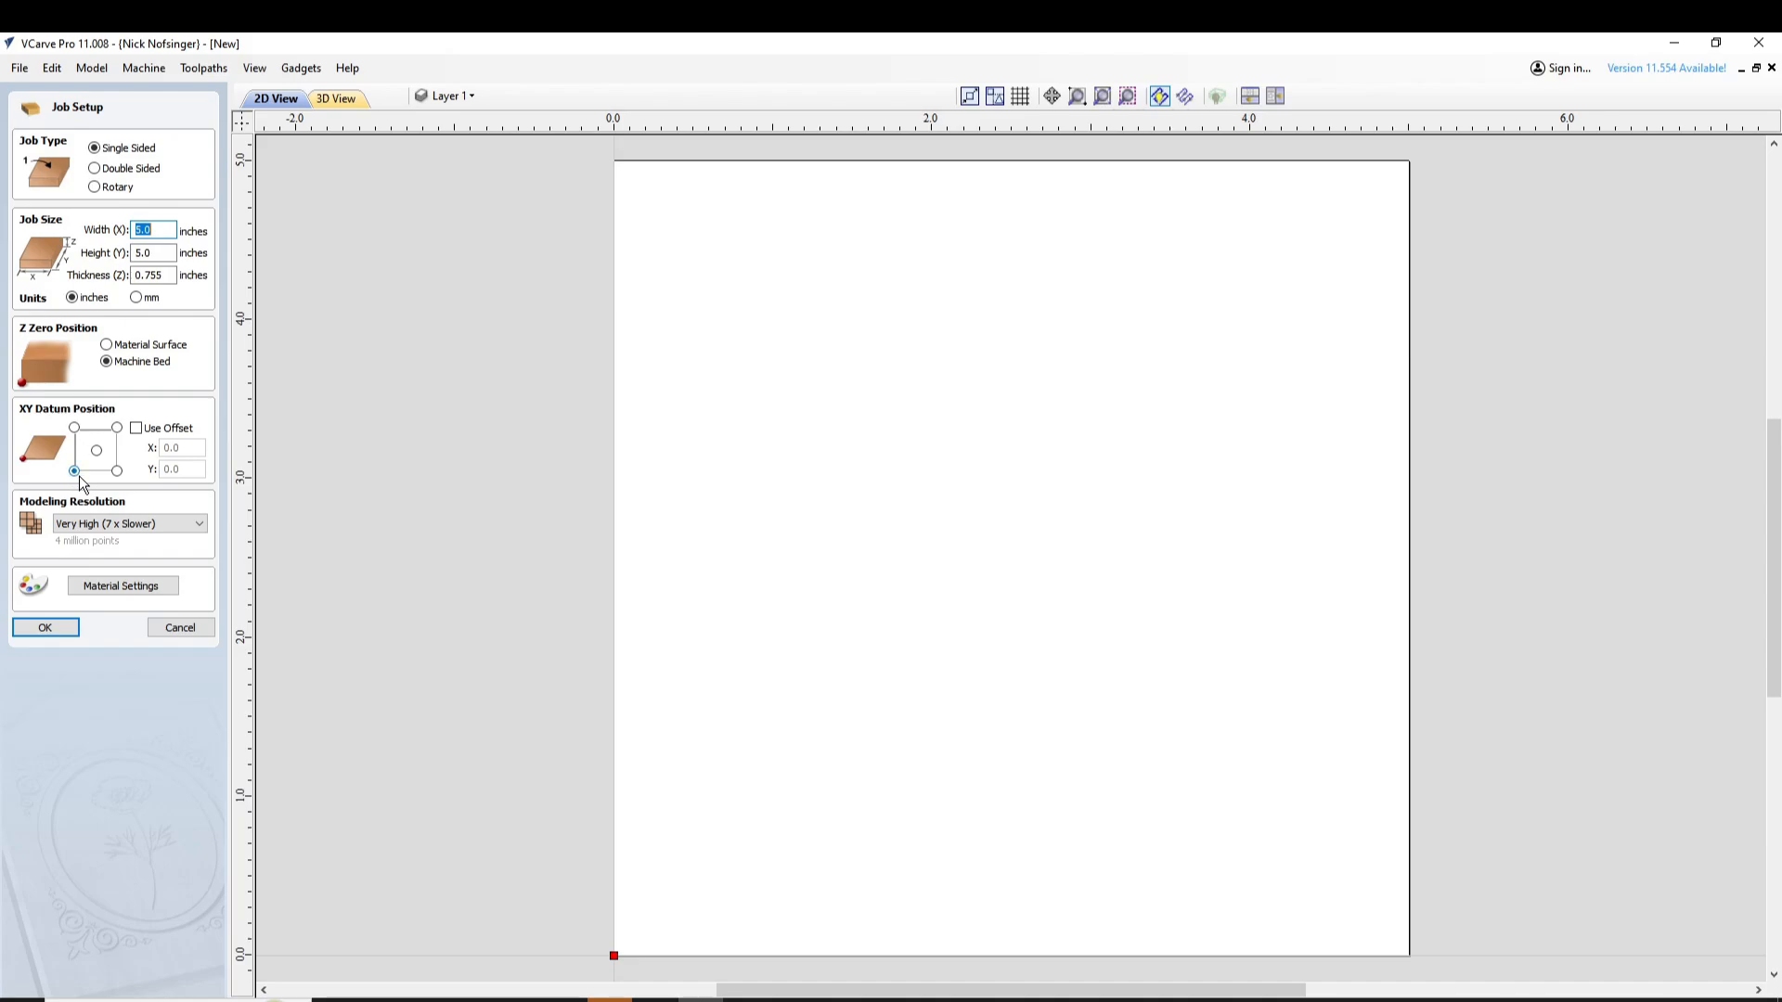
Accept the 5 by 5 inch job setup and create an eight-sided polygon of 2.625-inch radius centred at X 2.5, Y 2.5
left_click(50, 629)
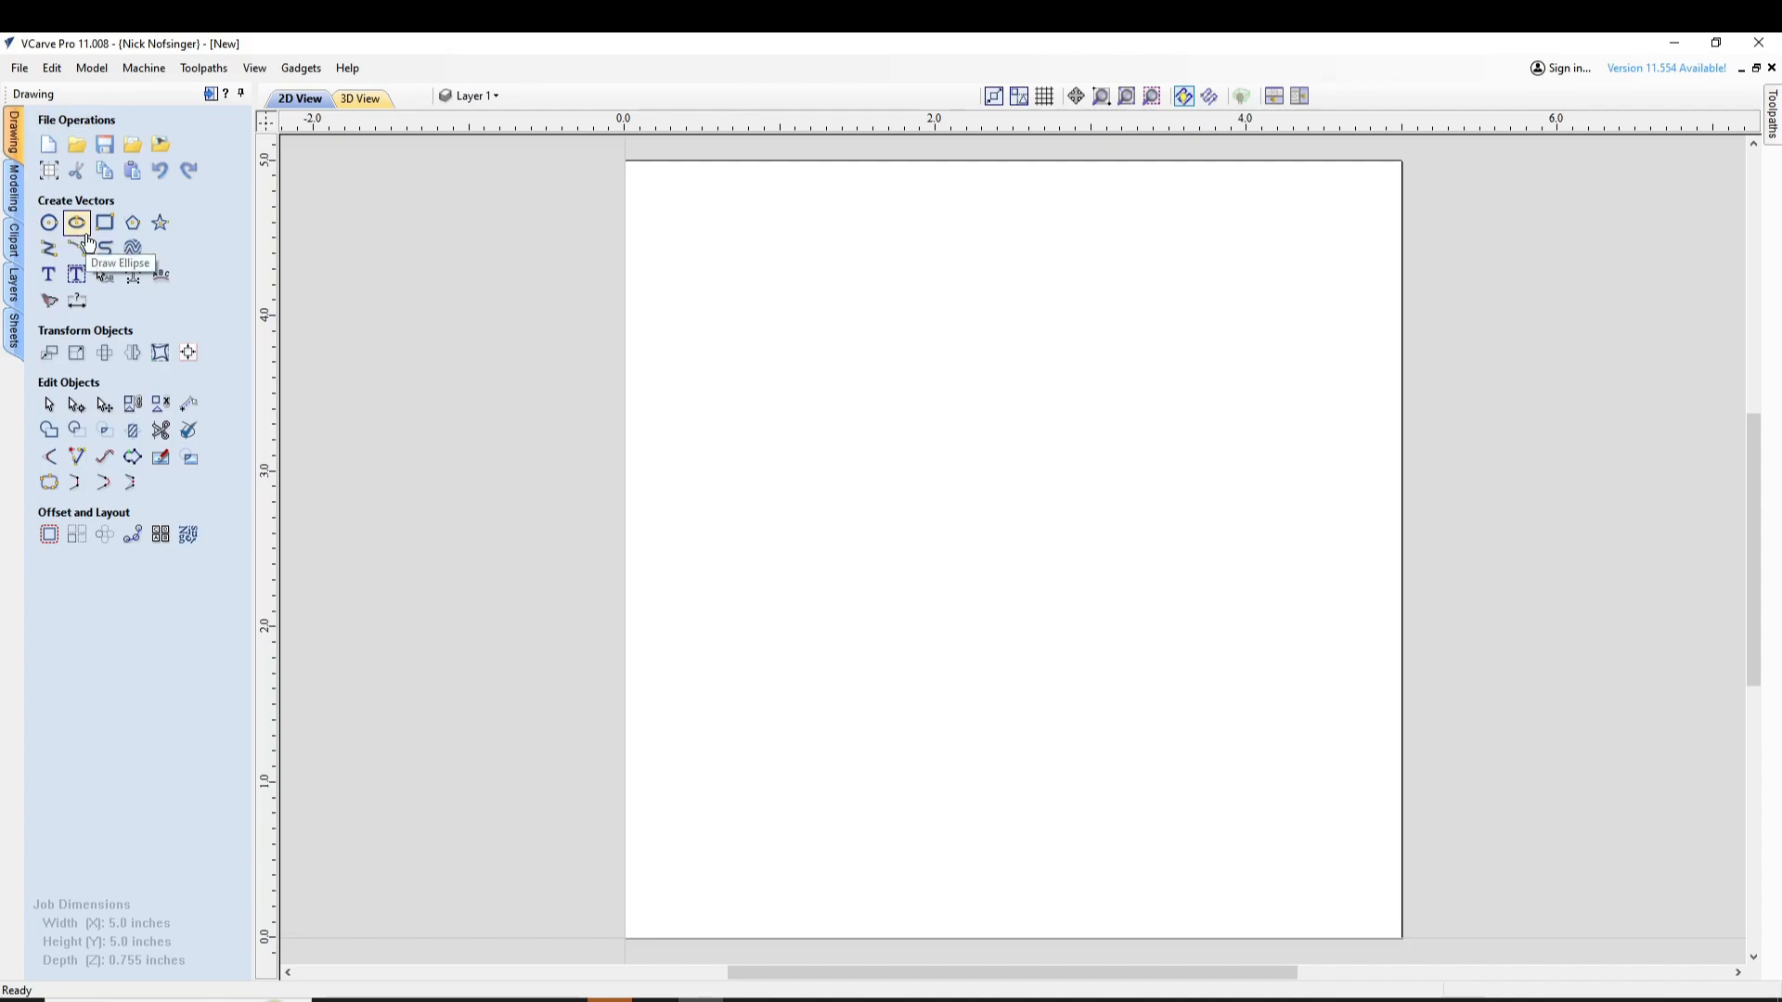
left_click(133, 222)
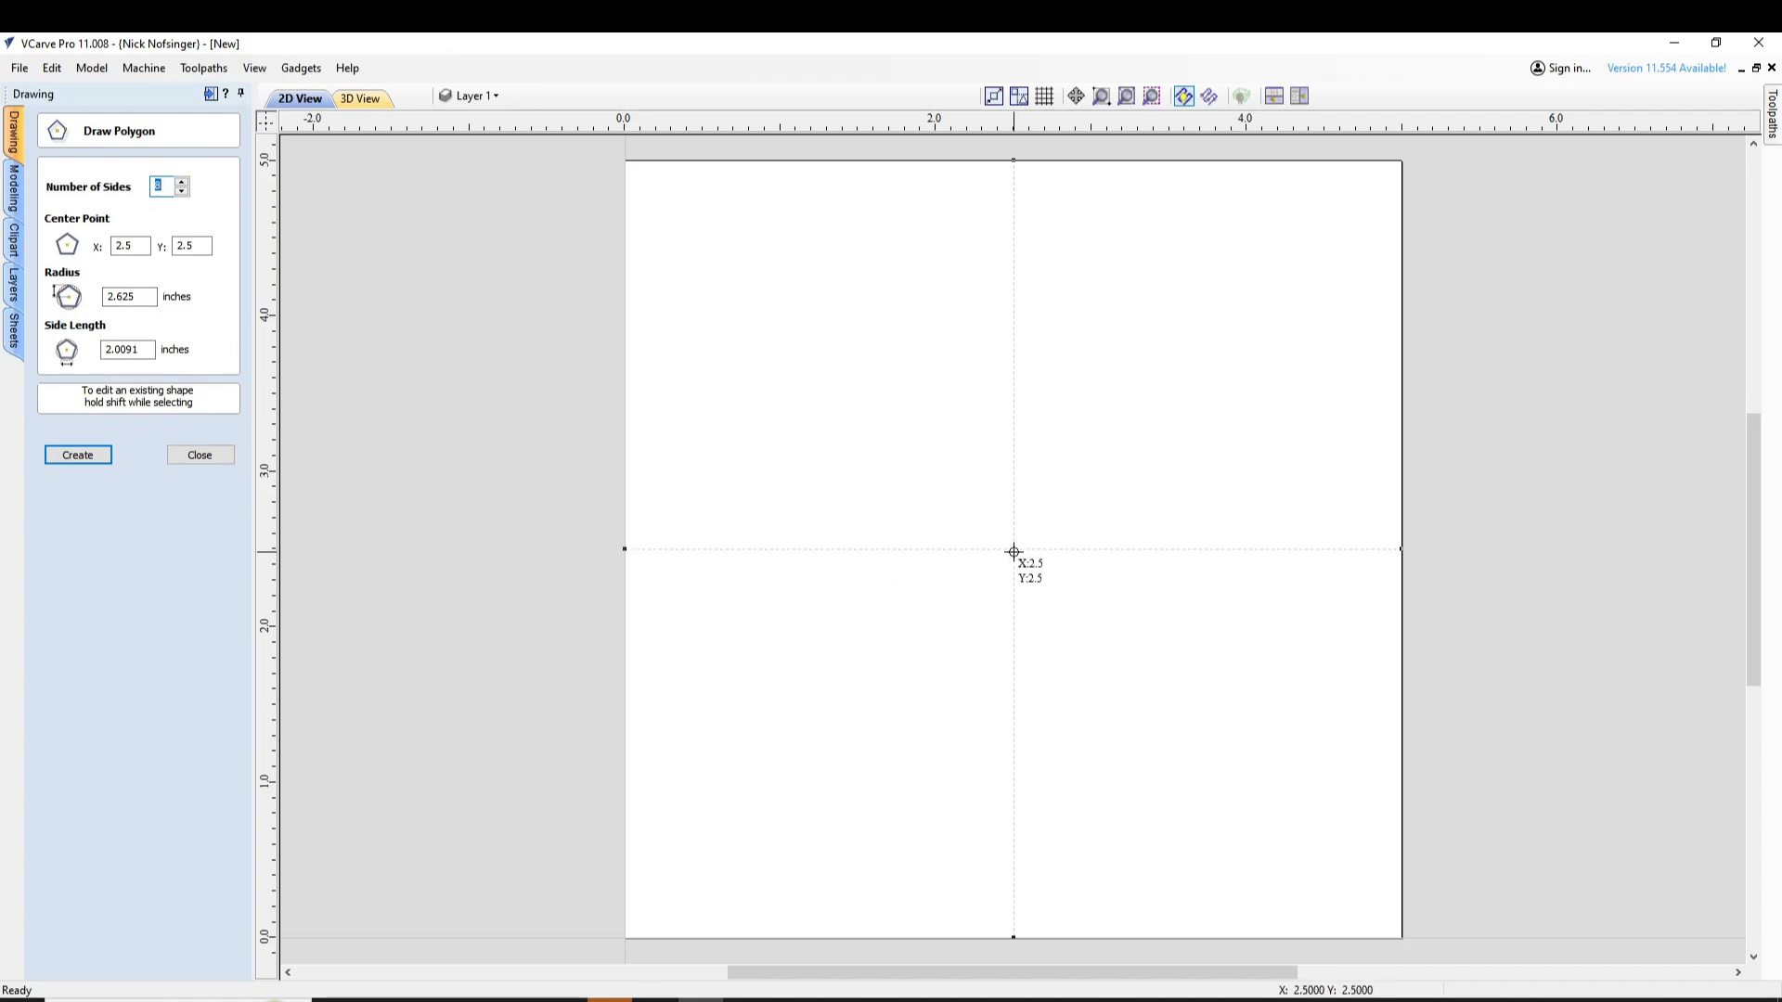
left_click(1014, 551)
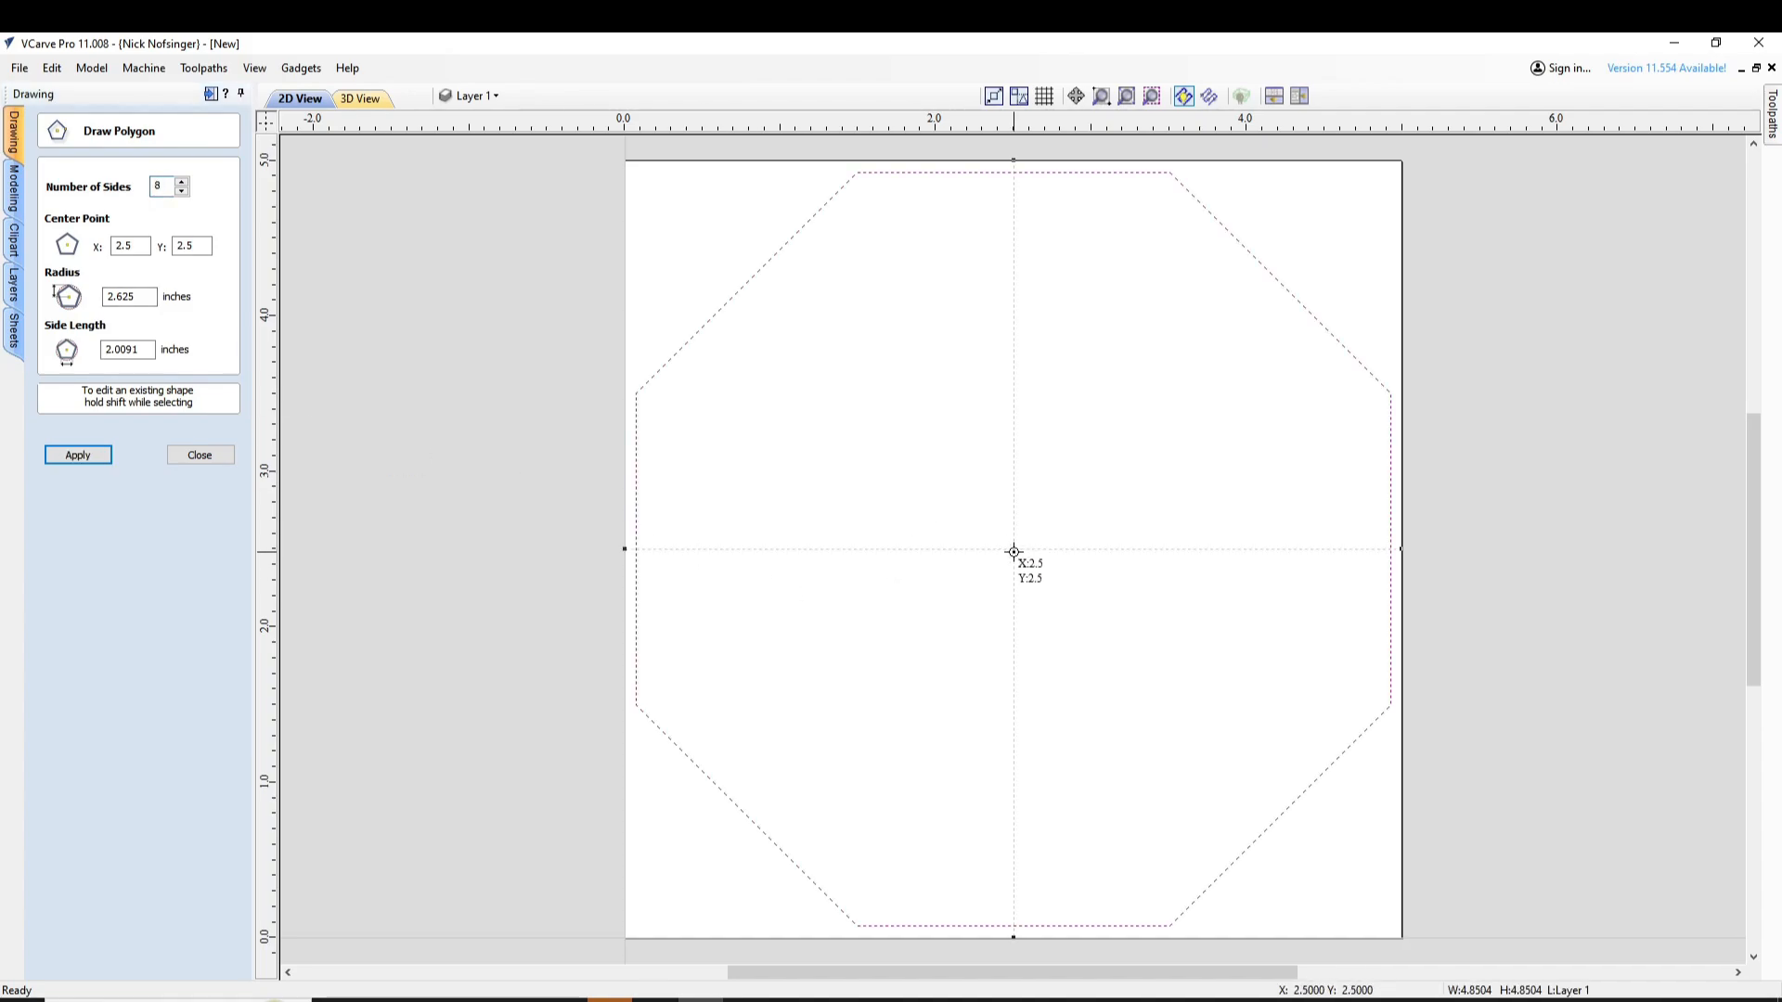
left_click(200, 455)
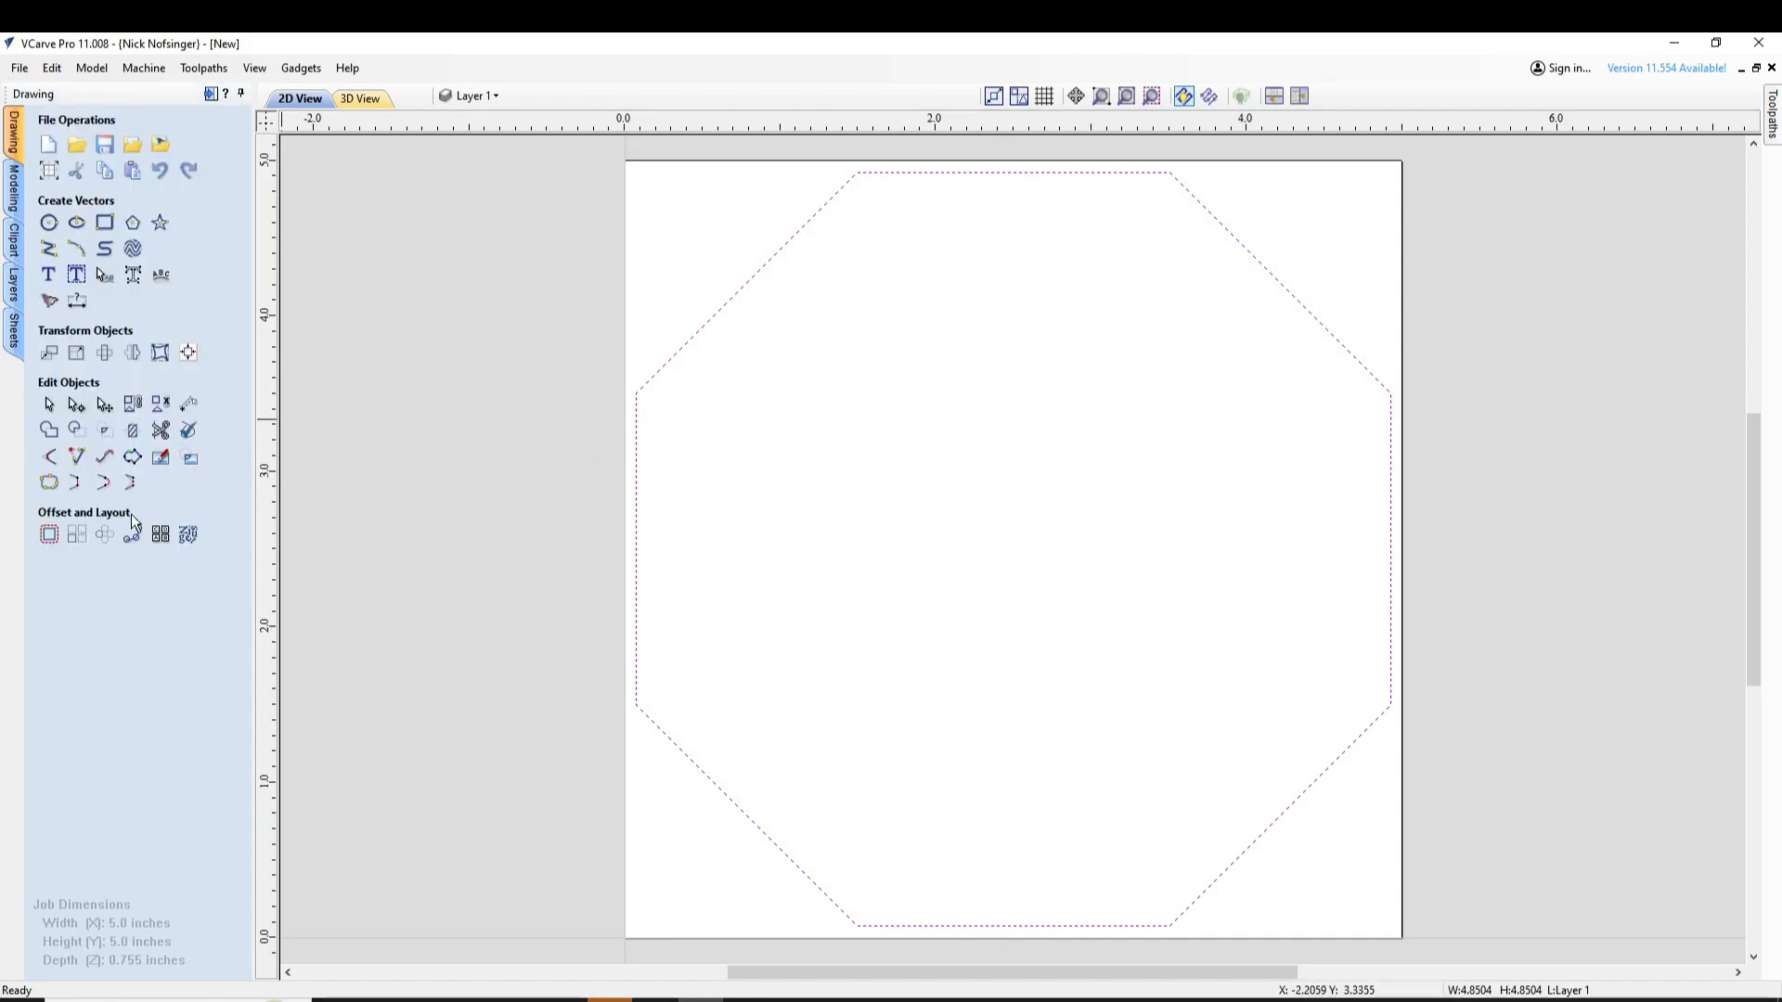
Offset the octagon inwards by 0.25 inches, keeping the original outline
left_click(49, 536)
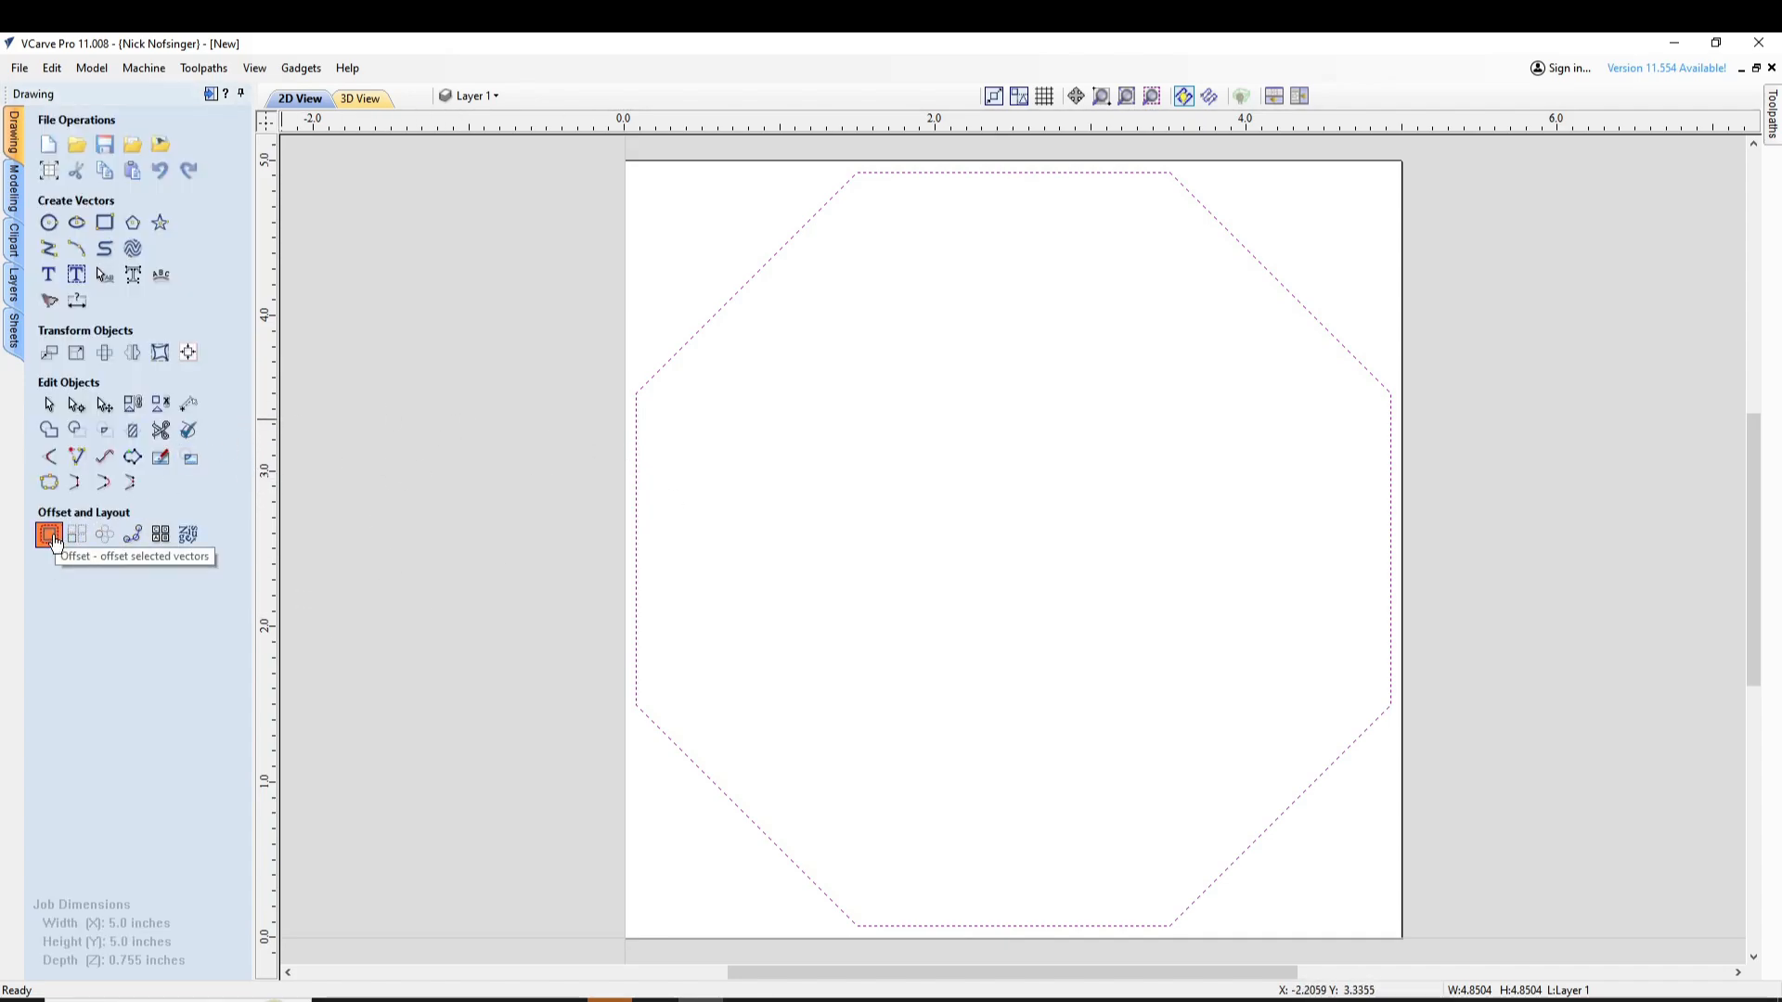
double_click(130, 279)
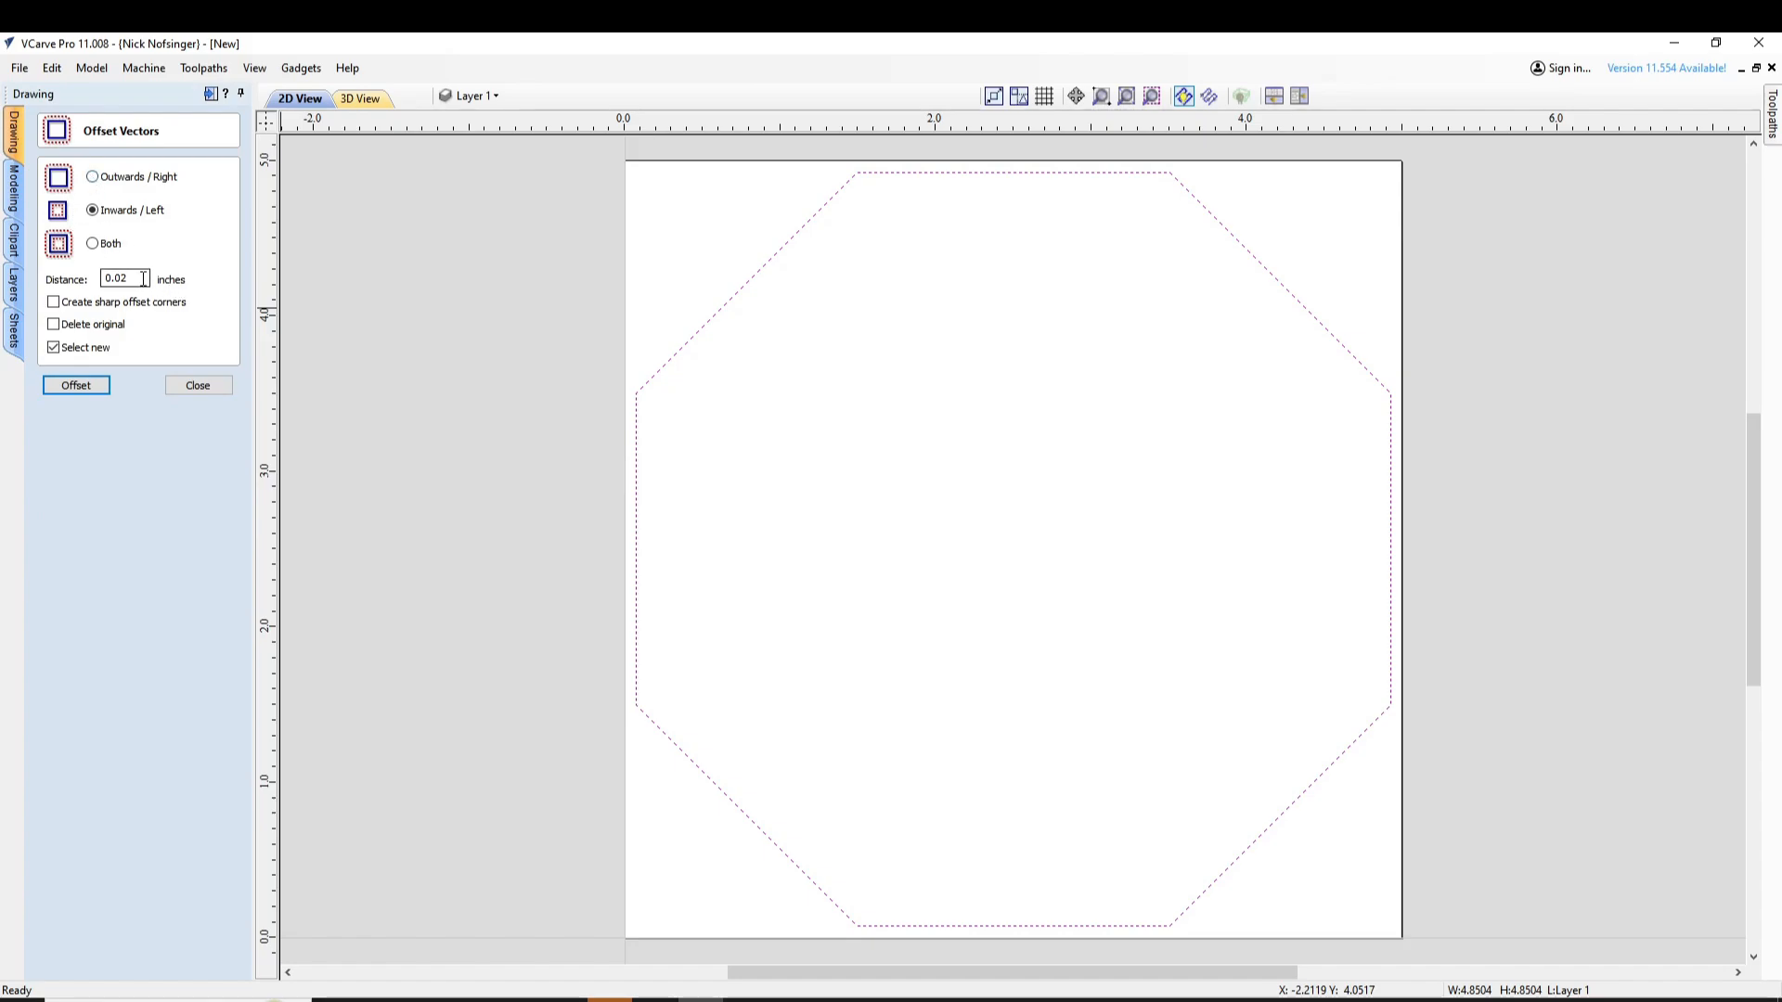
type("0.0")
key("BackSpace")
type(".252")
left_click(221, 389)
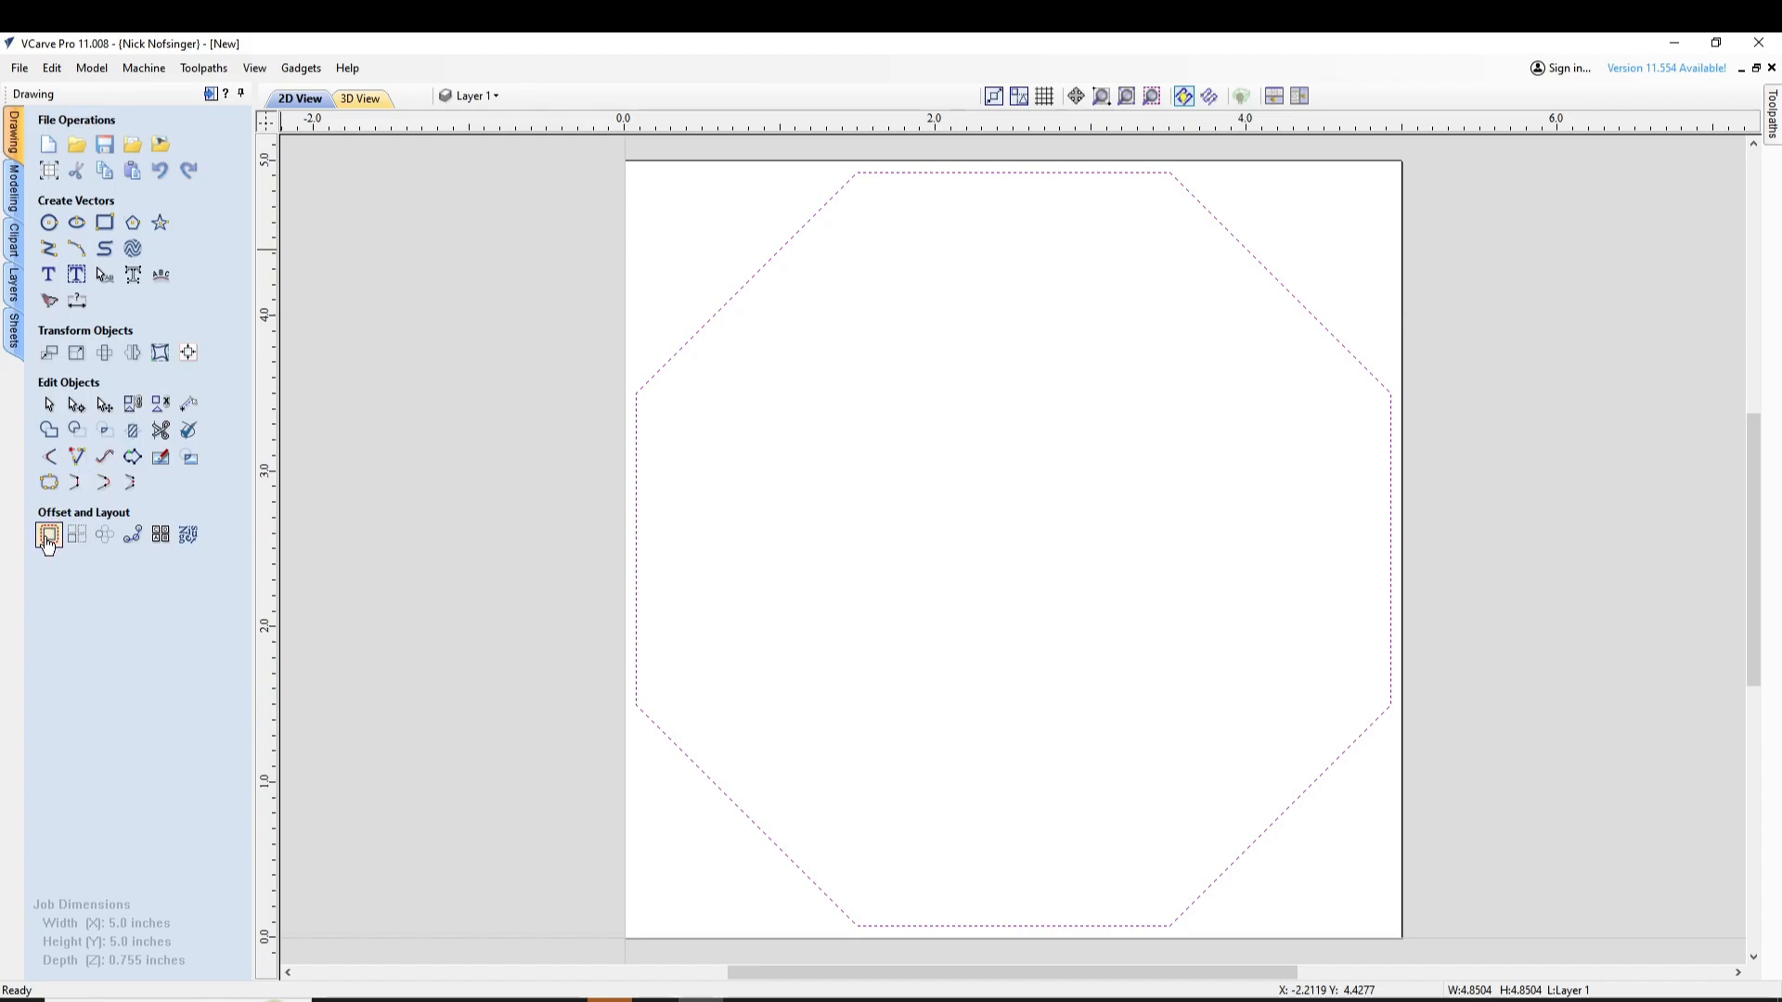
left_click(49, 534)
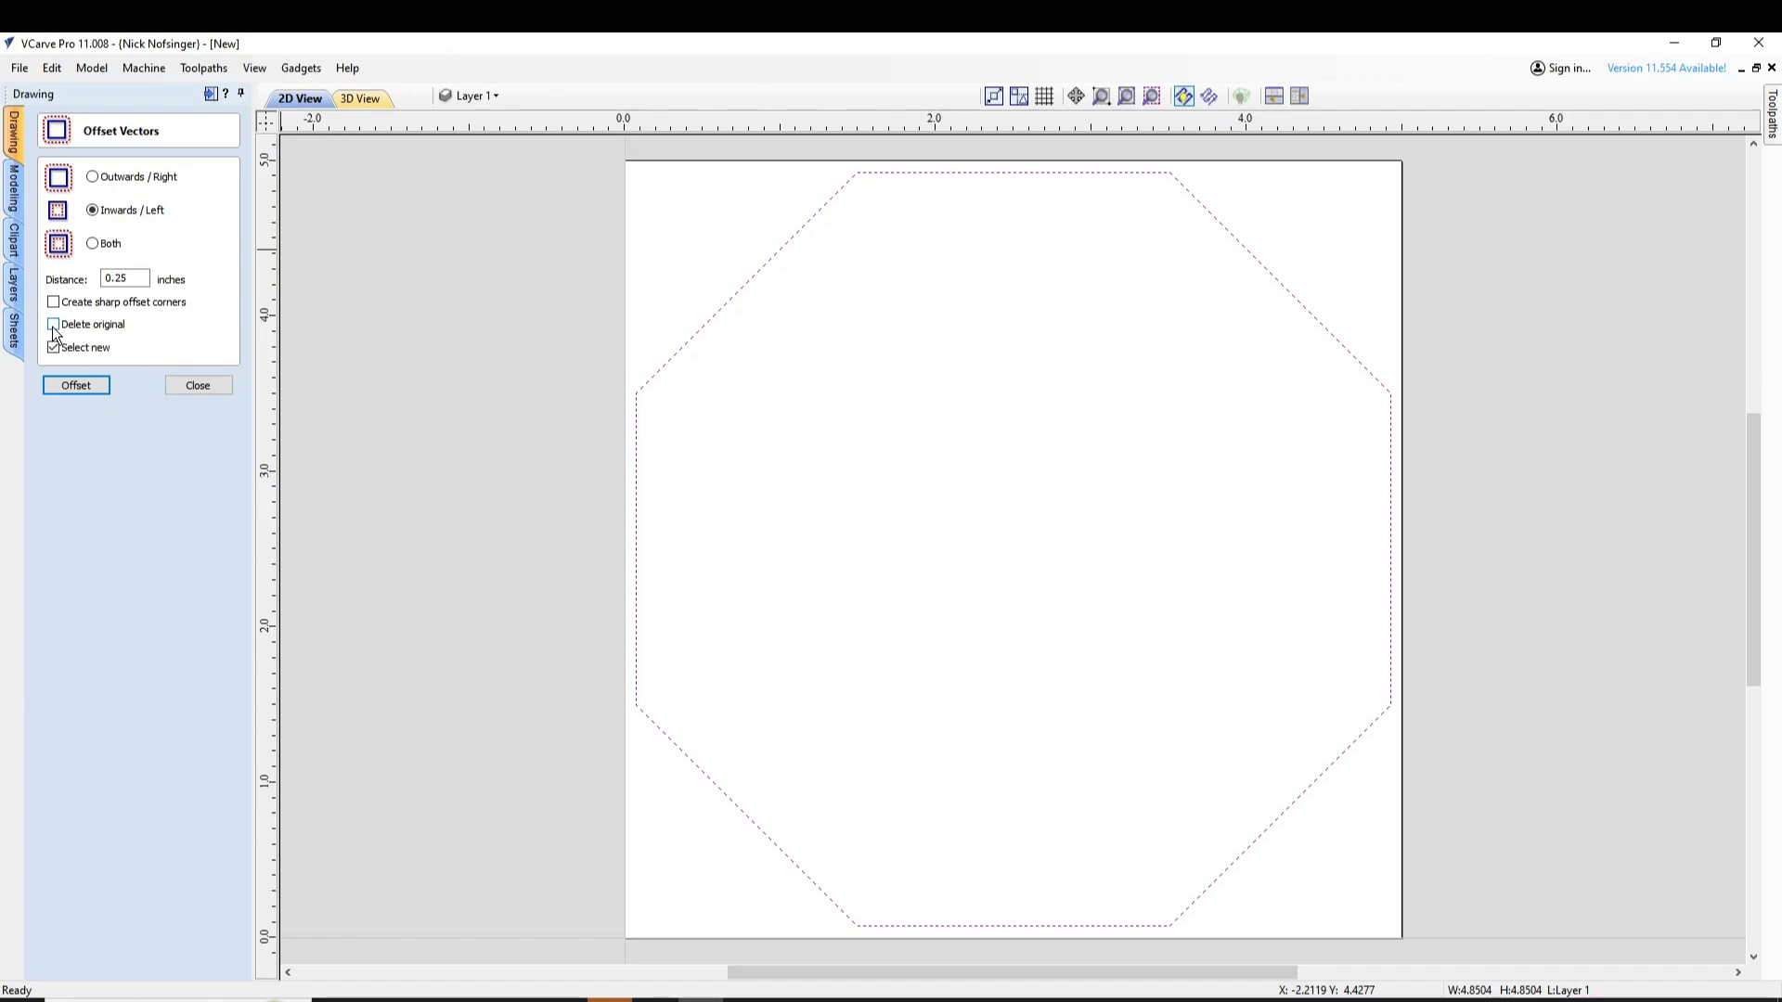
left_click(59, 387)
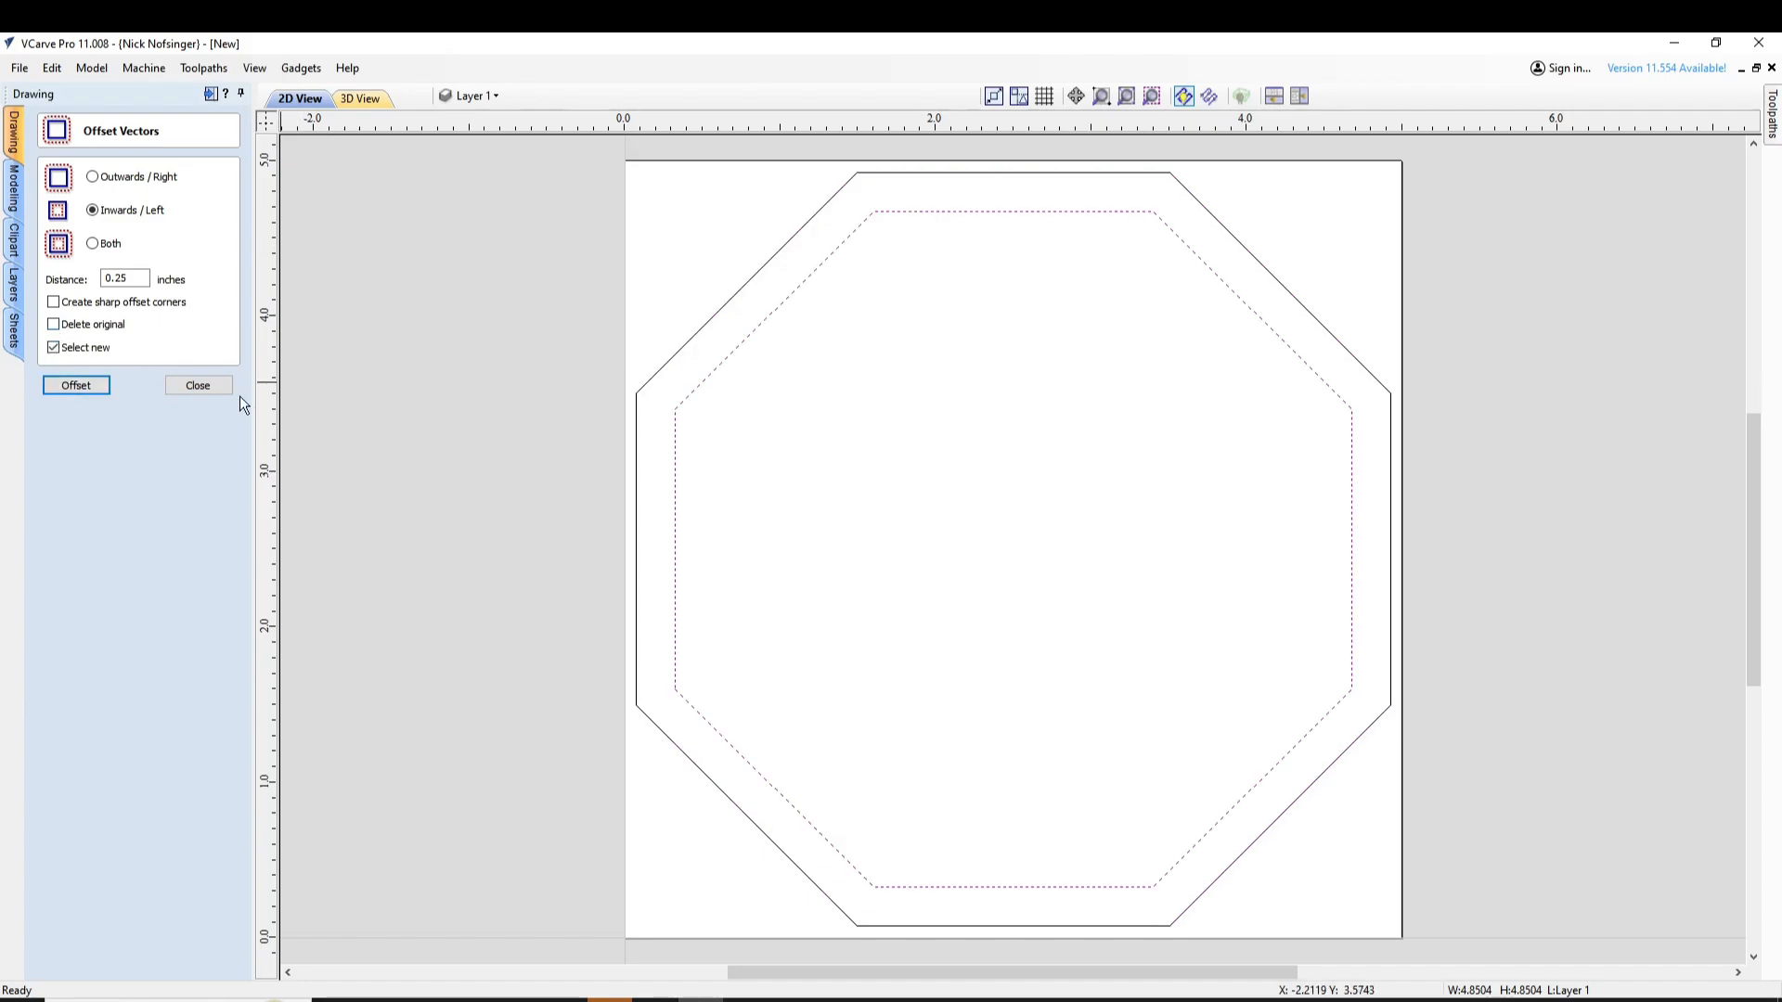
left_click(212, 389)
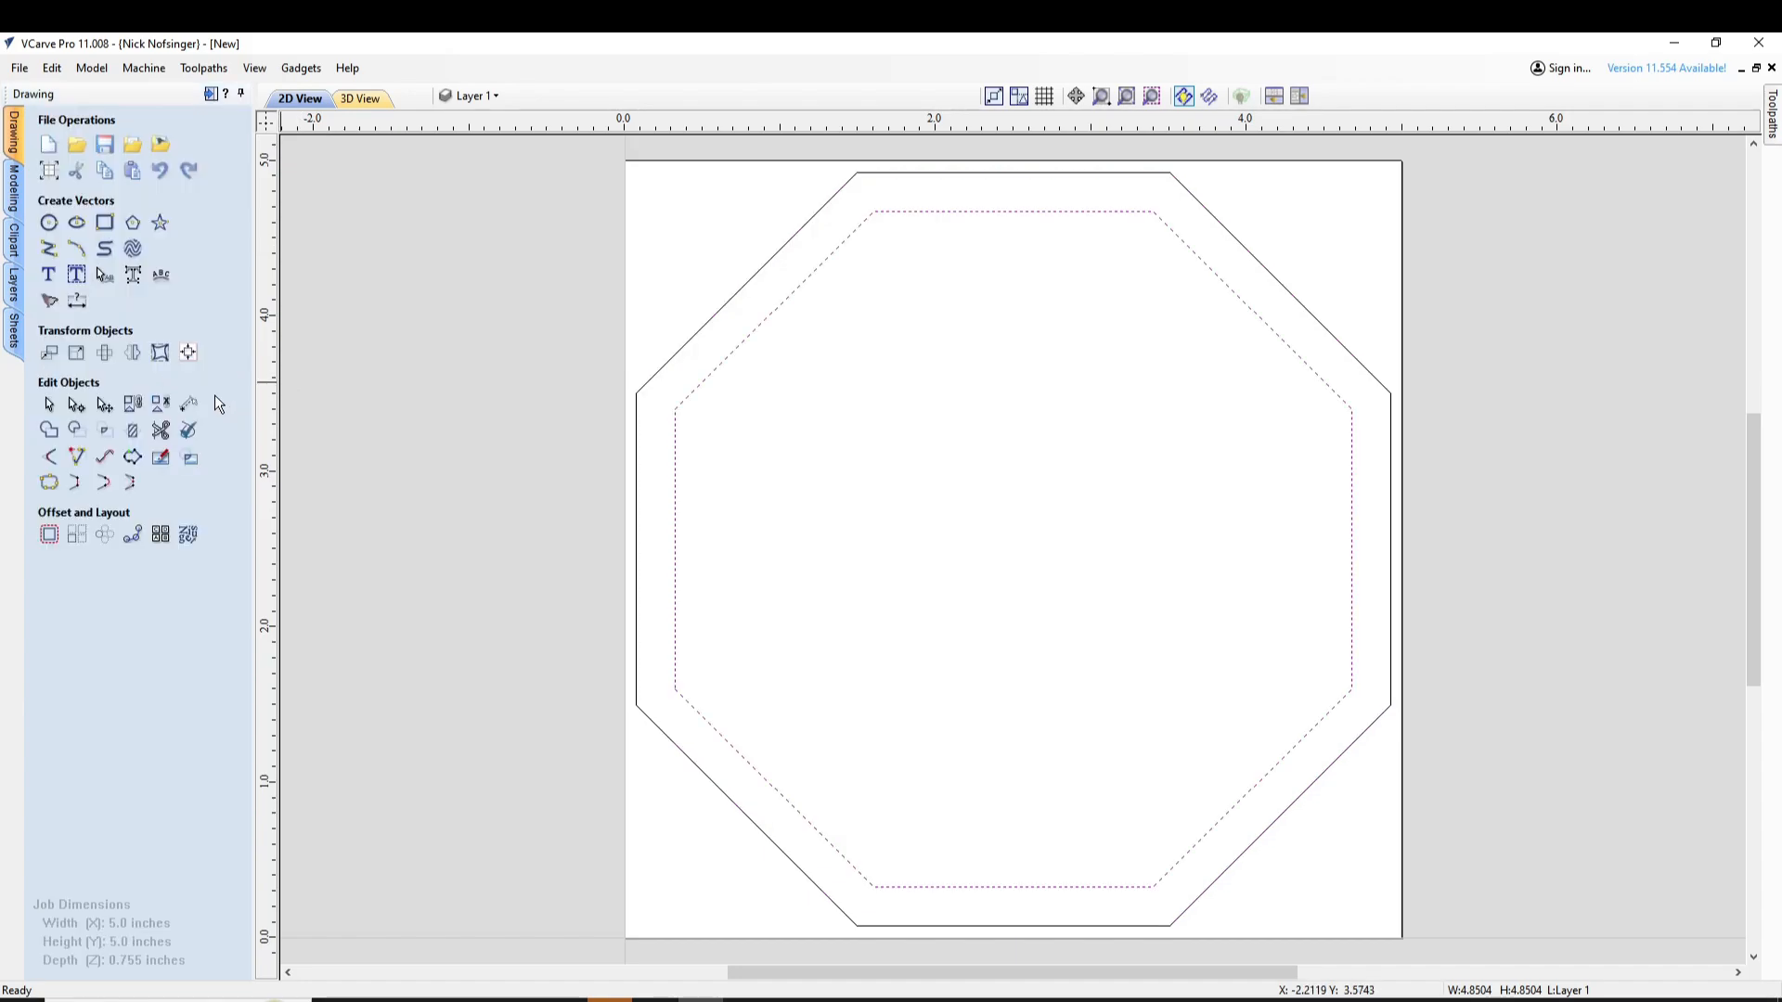
Round all eight corners of the outer octagon with normal fillets of 0.375-inch radius
left_click(49, 459)
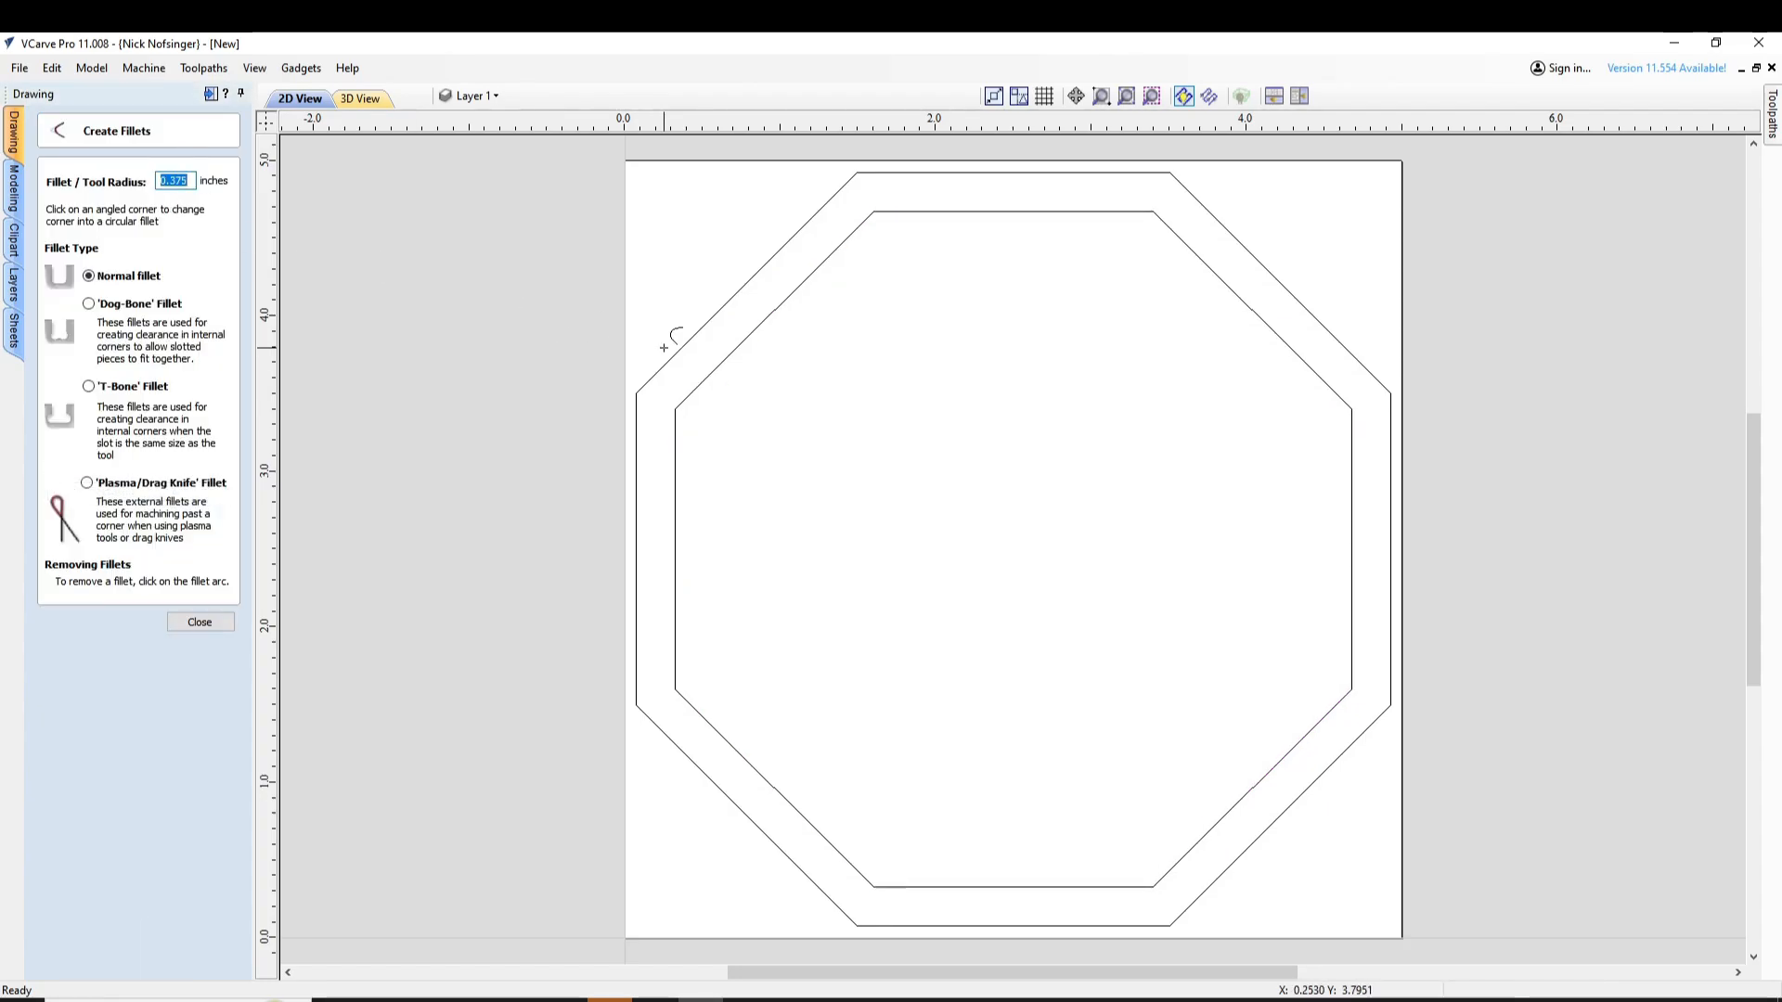
left_click(631, 394)
left_click(851, 172)
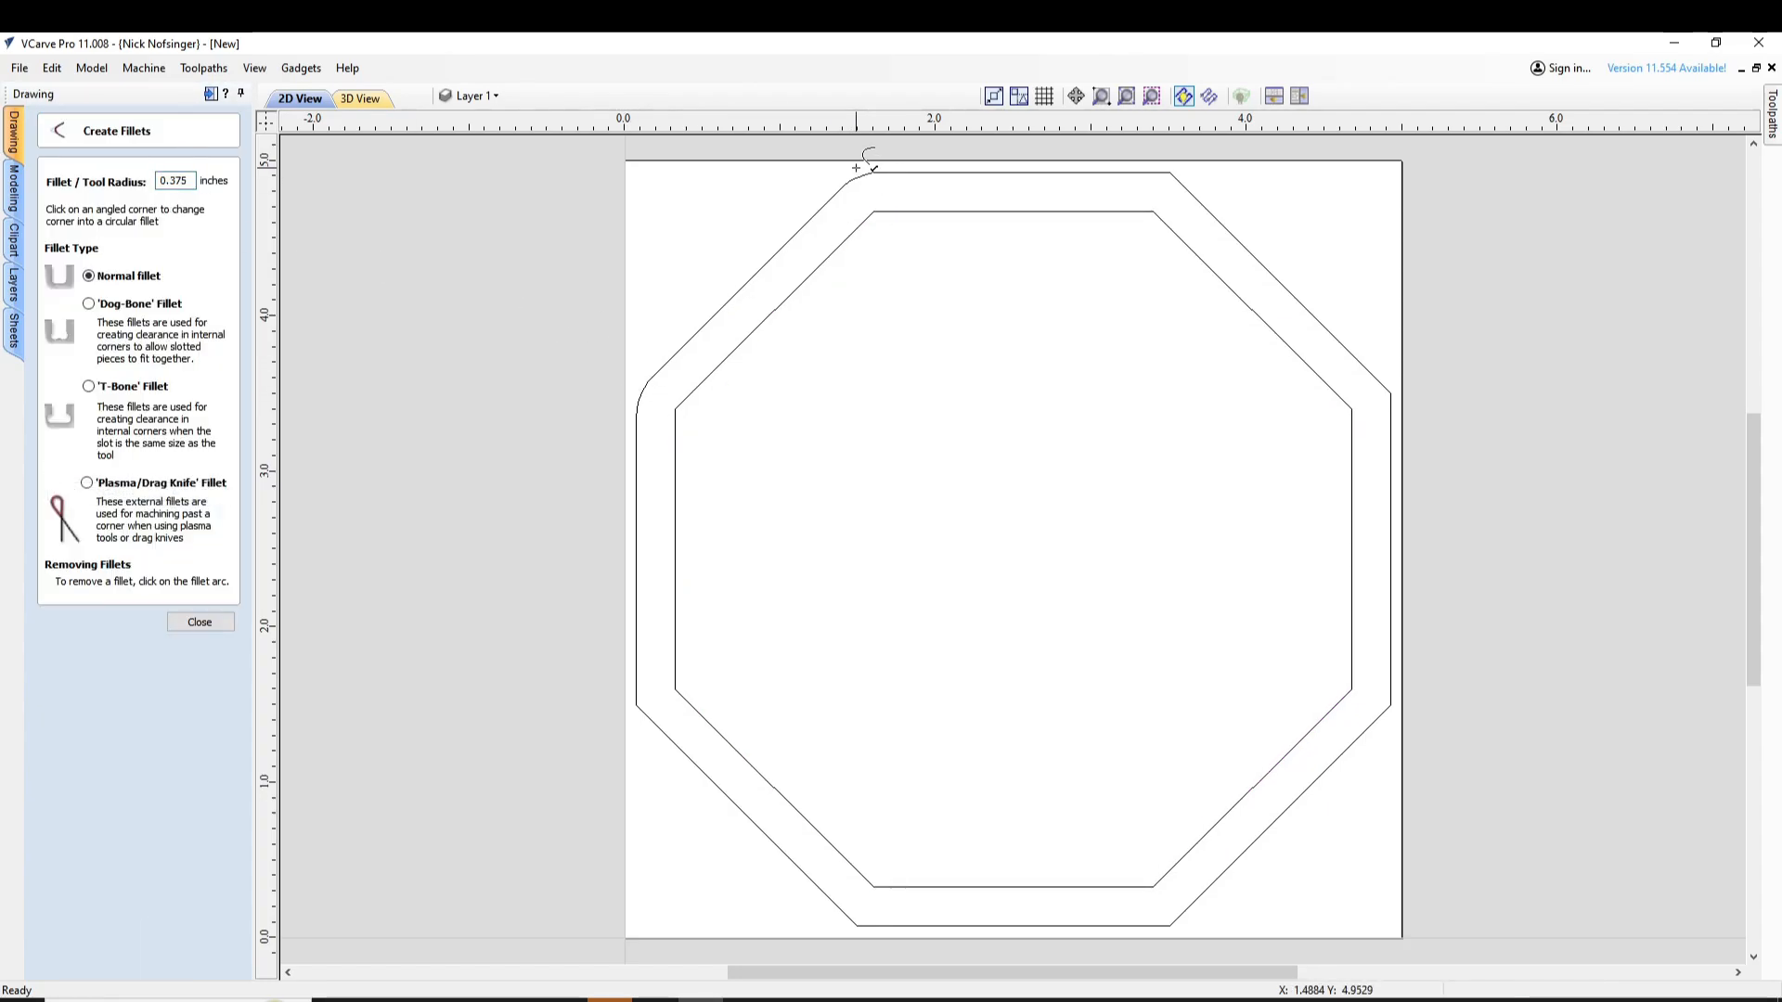
left_click(1173, 176)
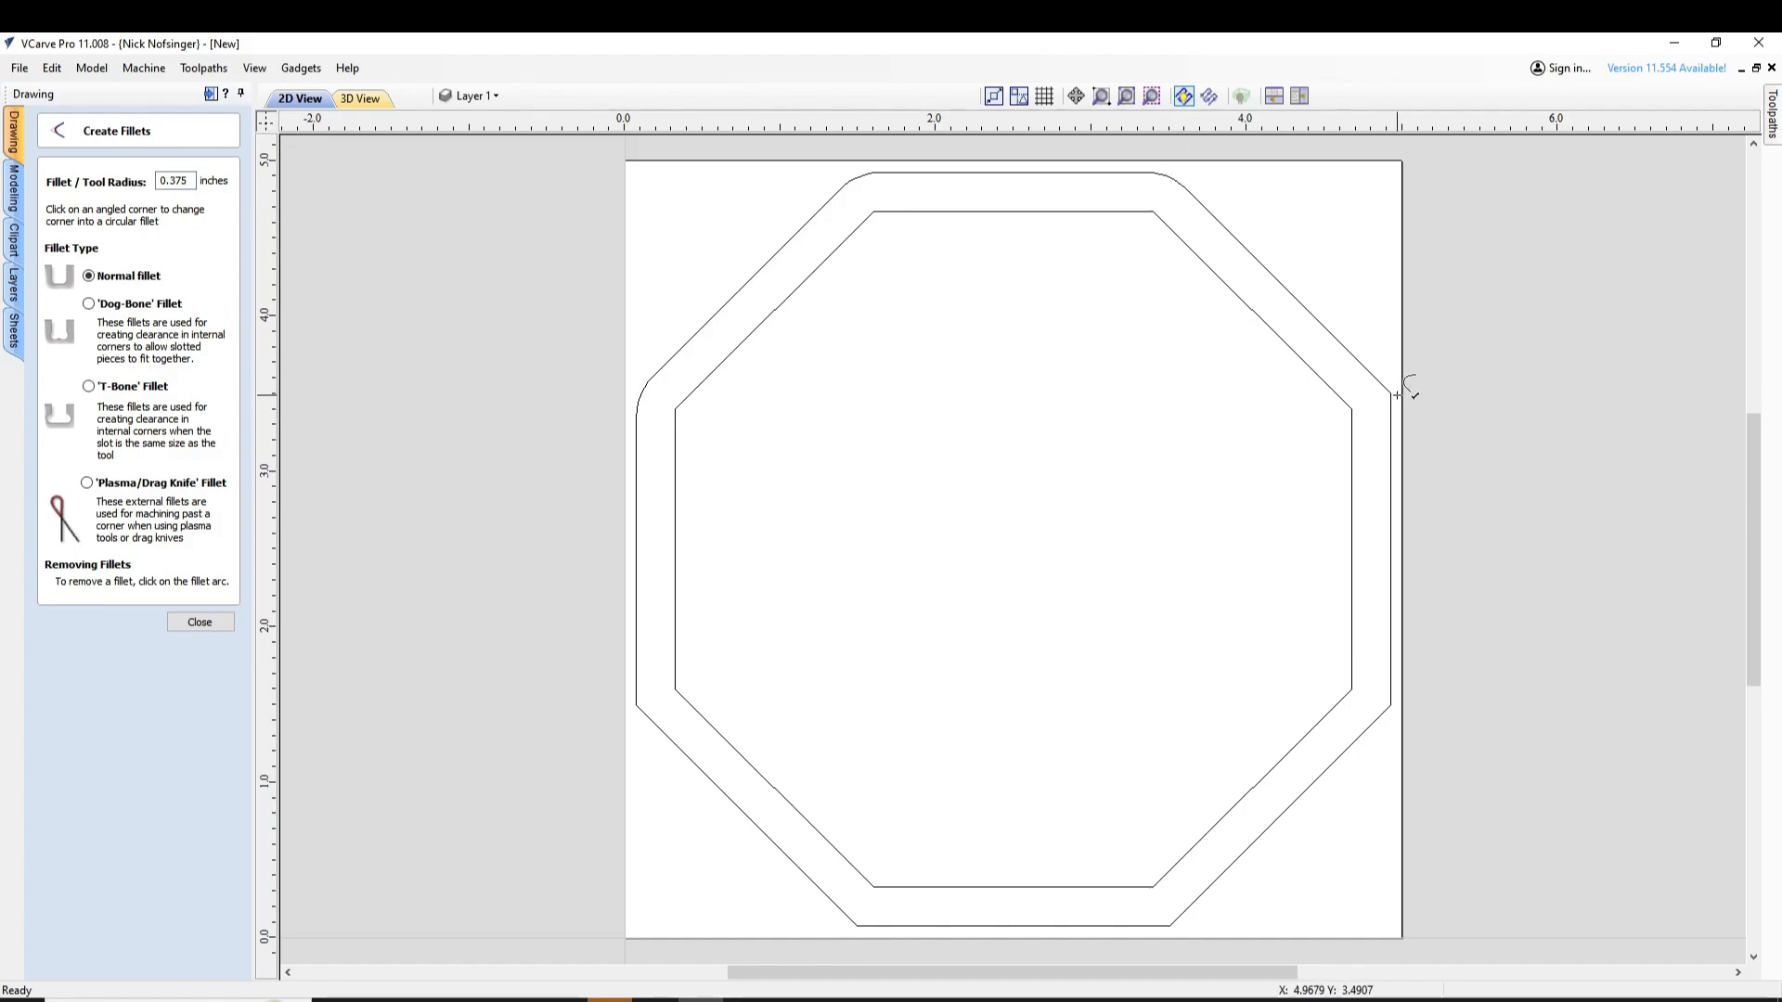
left_click(1390, 393)
left_click(1392, 705)
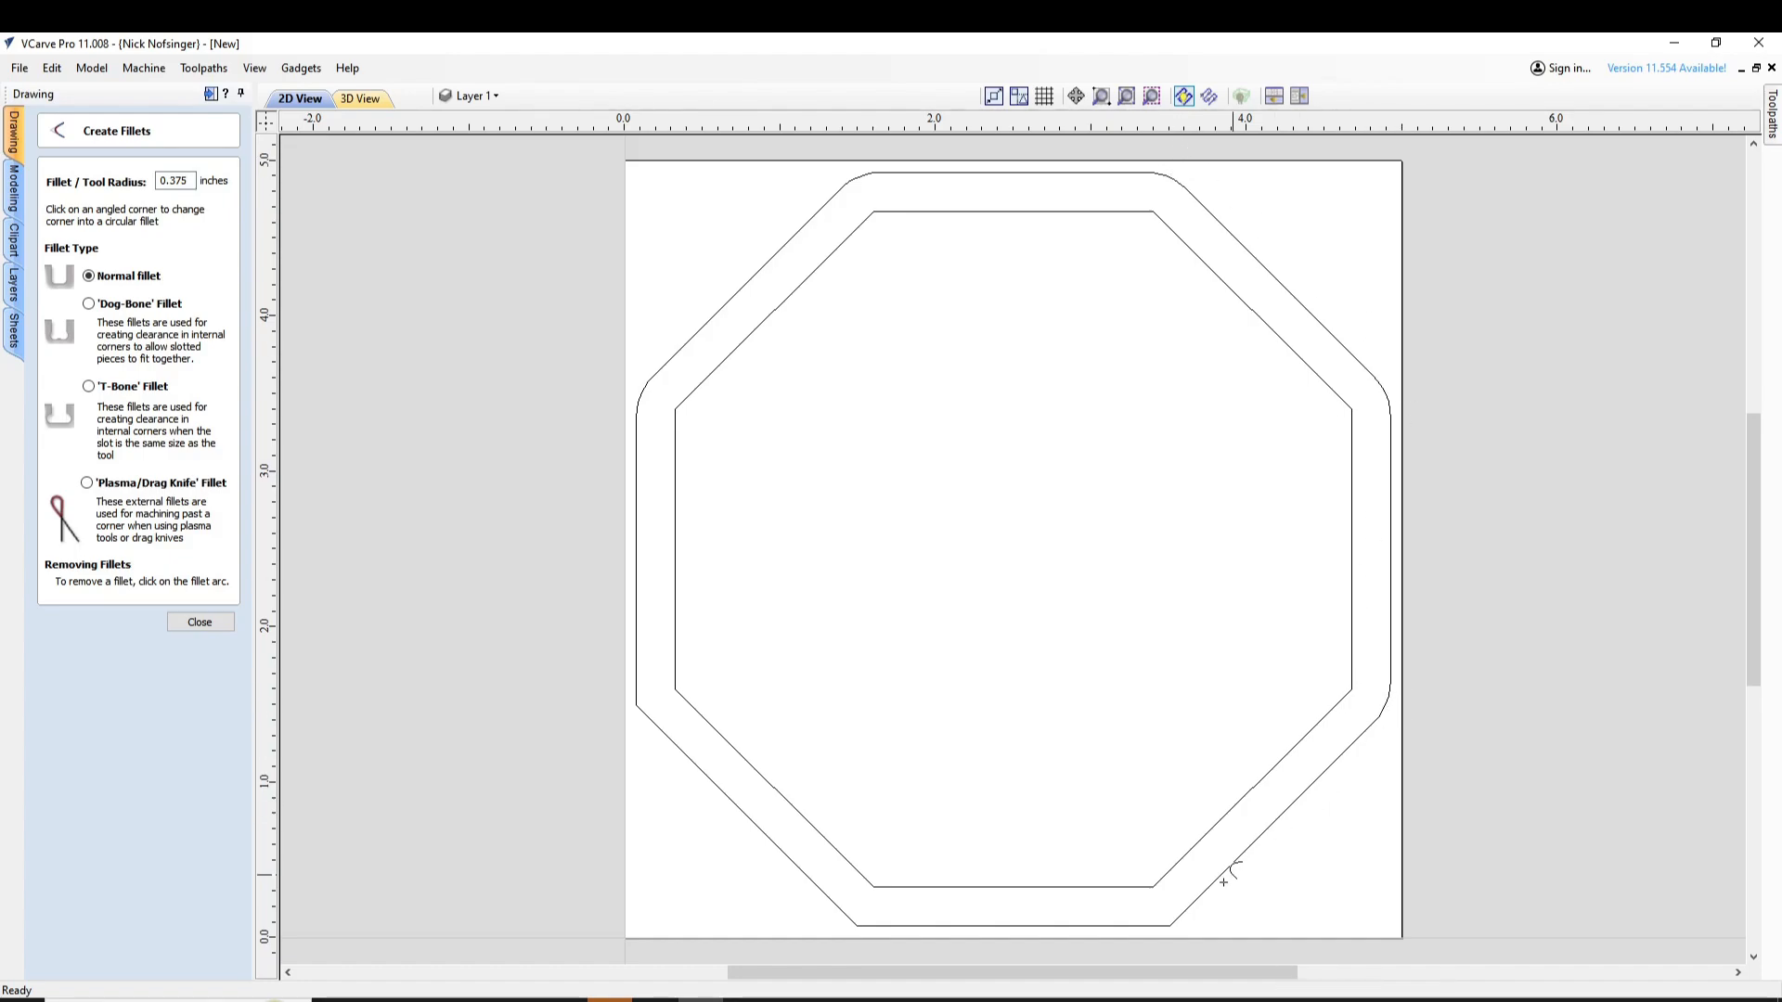
left_click(1173, 923)
left_click(857, 924)
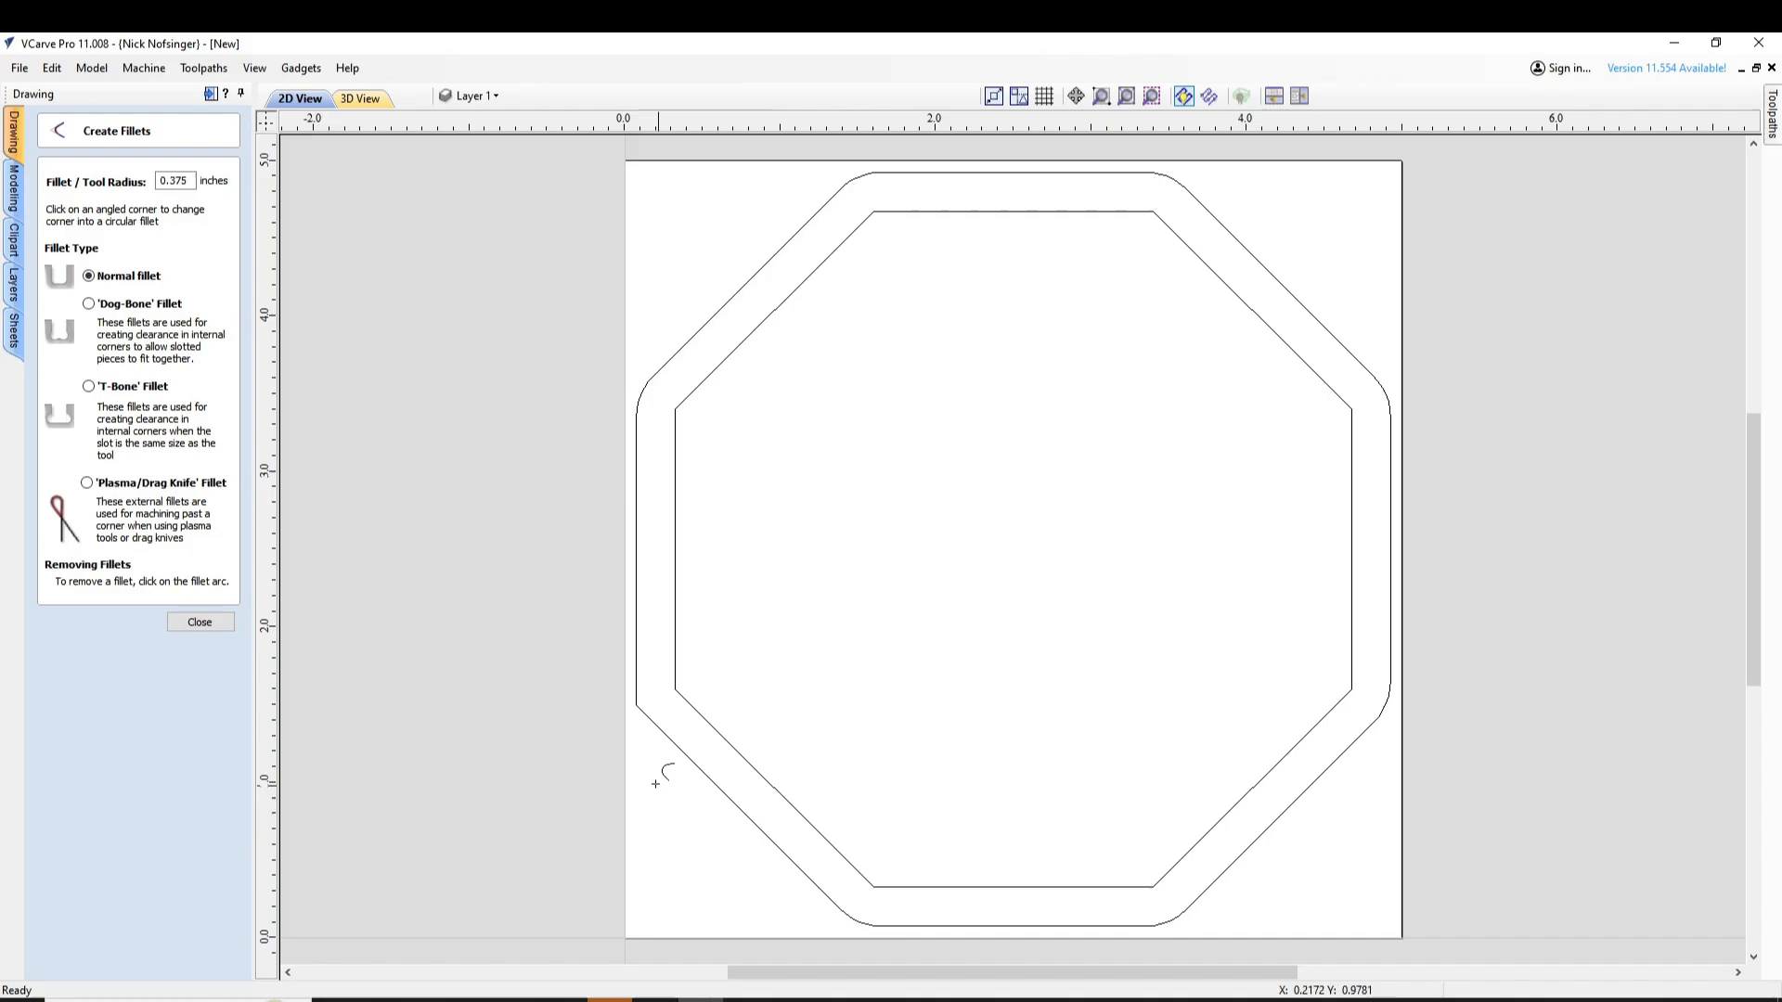
left_click(636, 703)
Round all eight corners of the inner octagon with the same 0.375-inch normal fillets
left_click(677, 688)
left_click(675, 408)
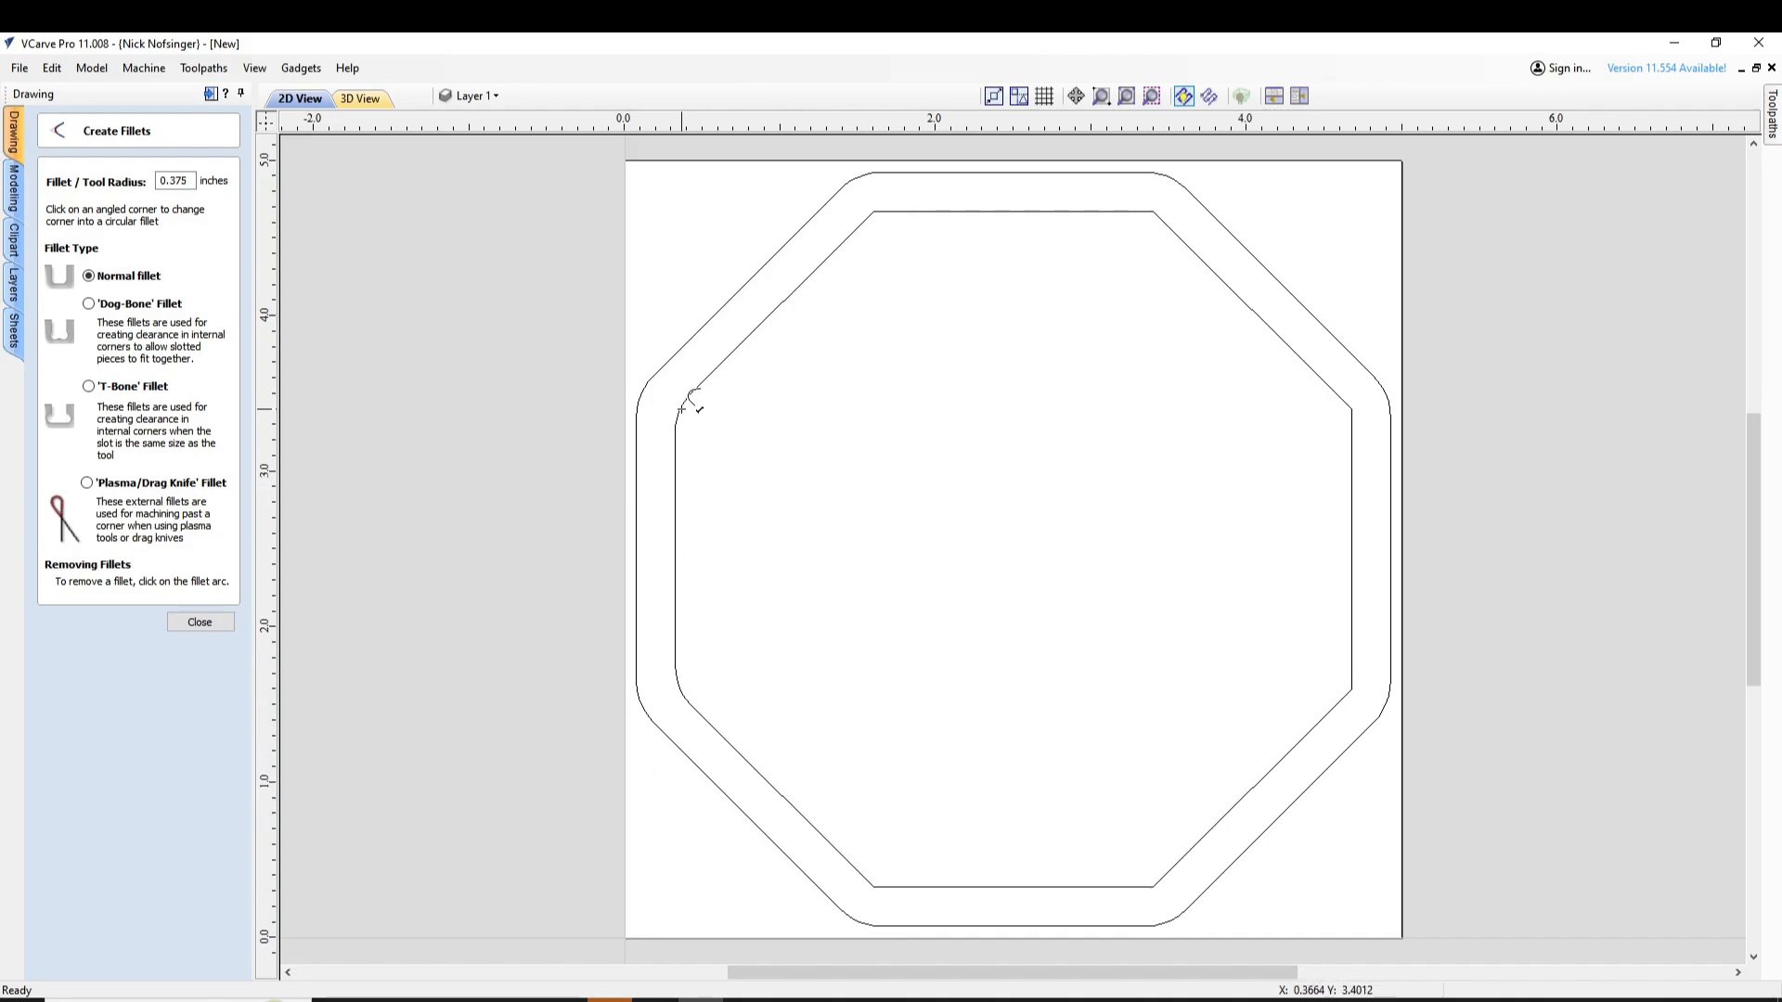
left_click(874, 211)
left_click(1154, 212)
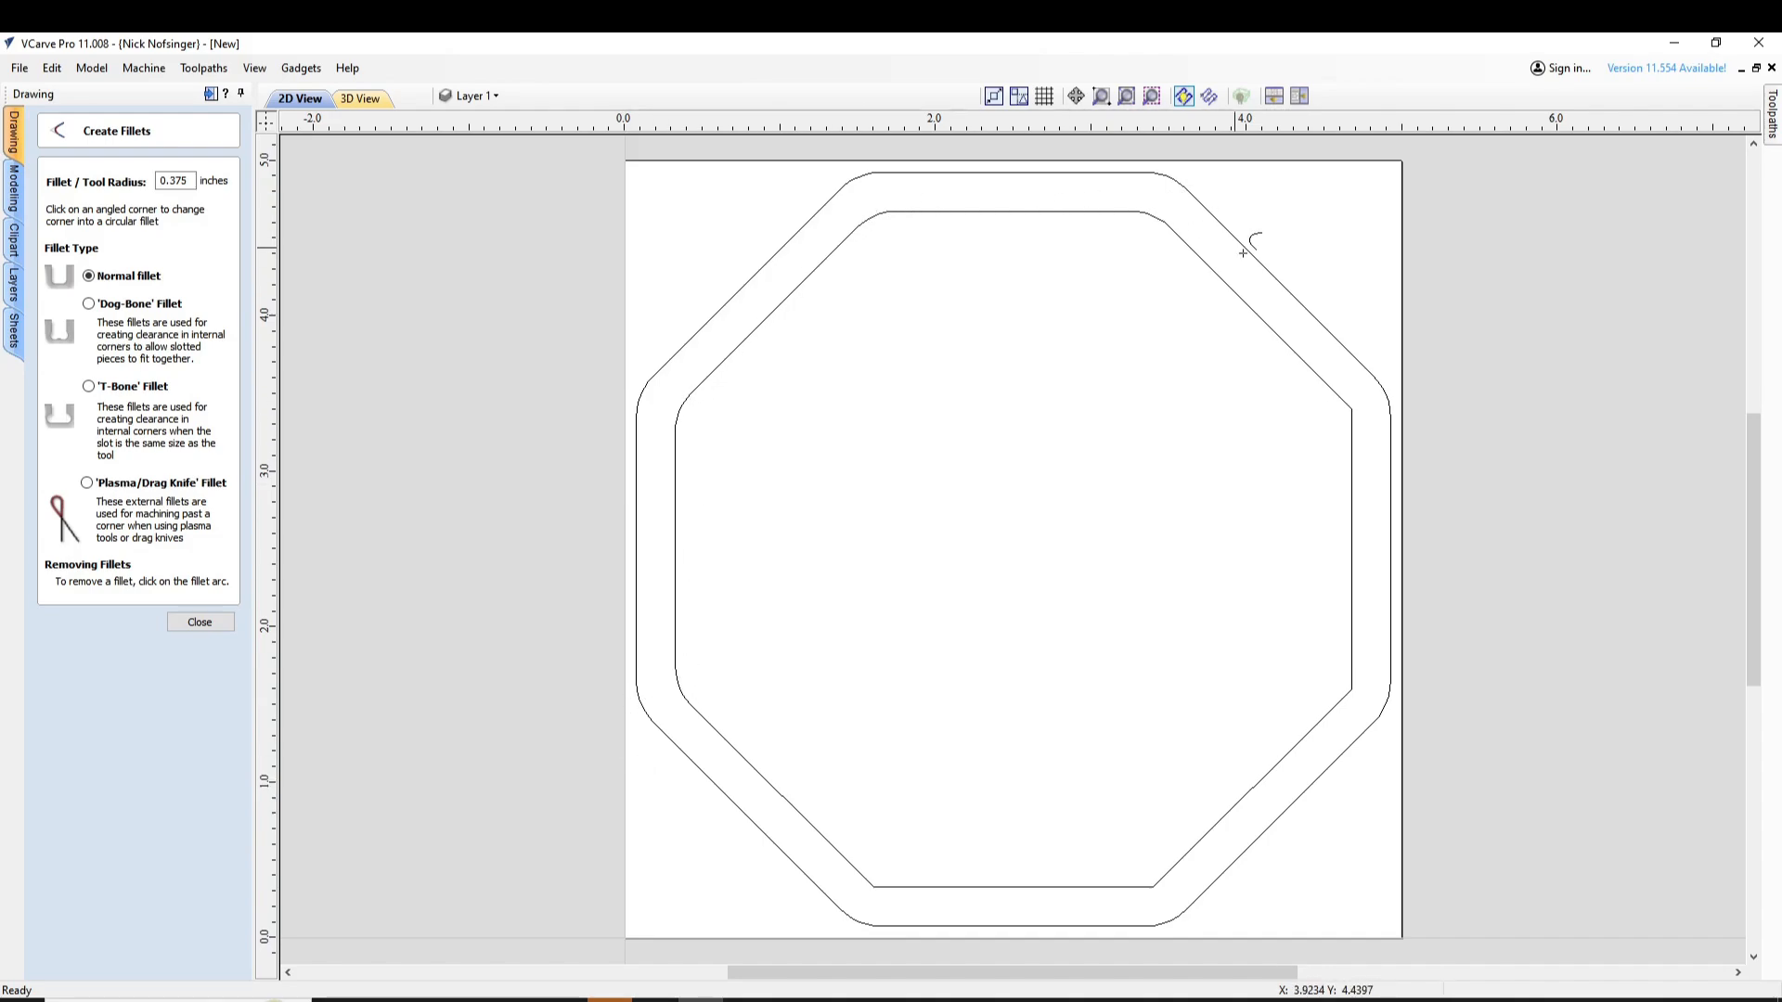
left_click(1351, 409)
left_click(1351, 689)
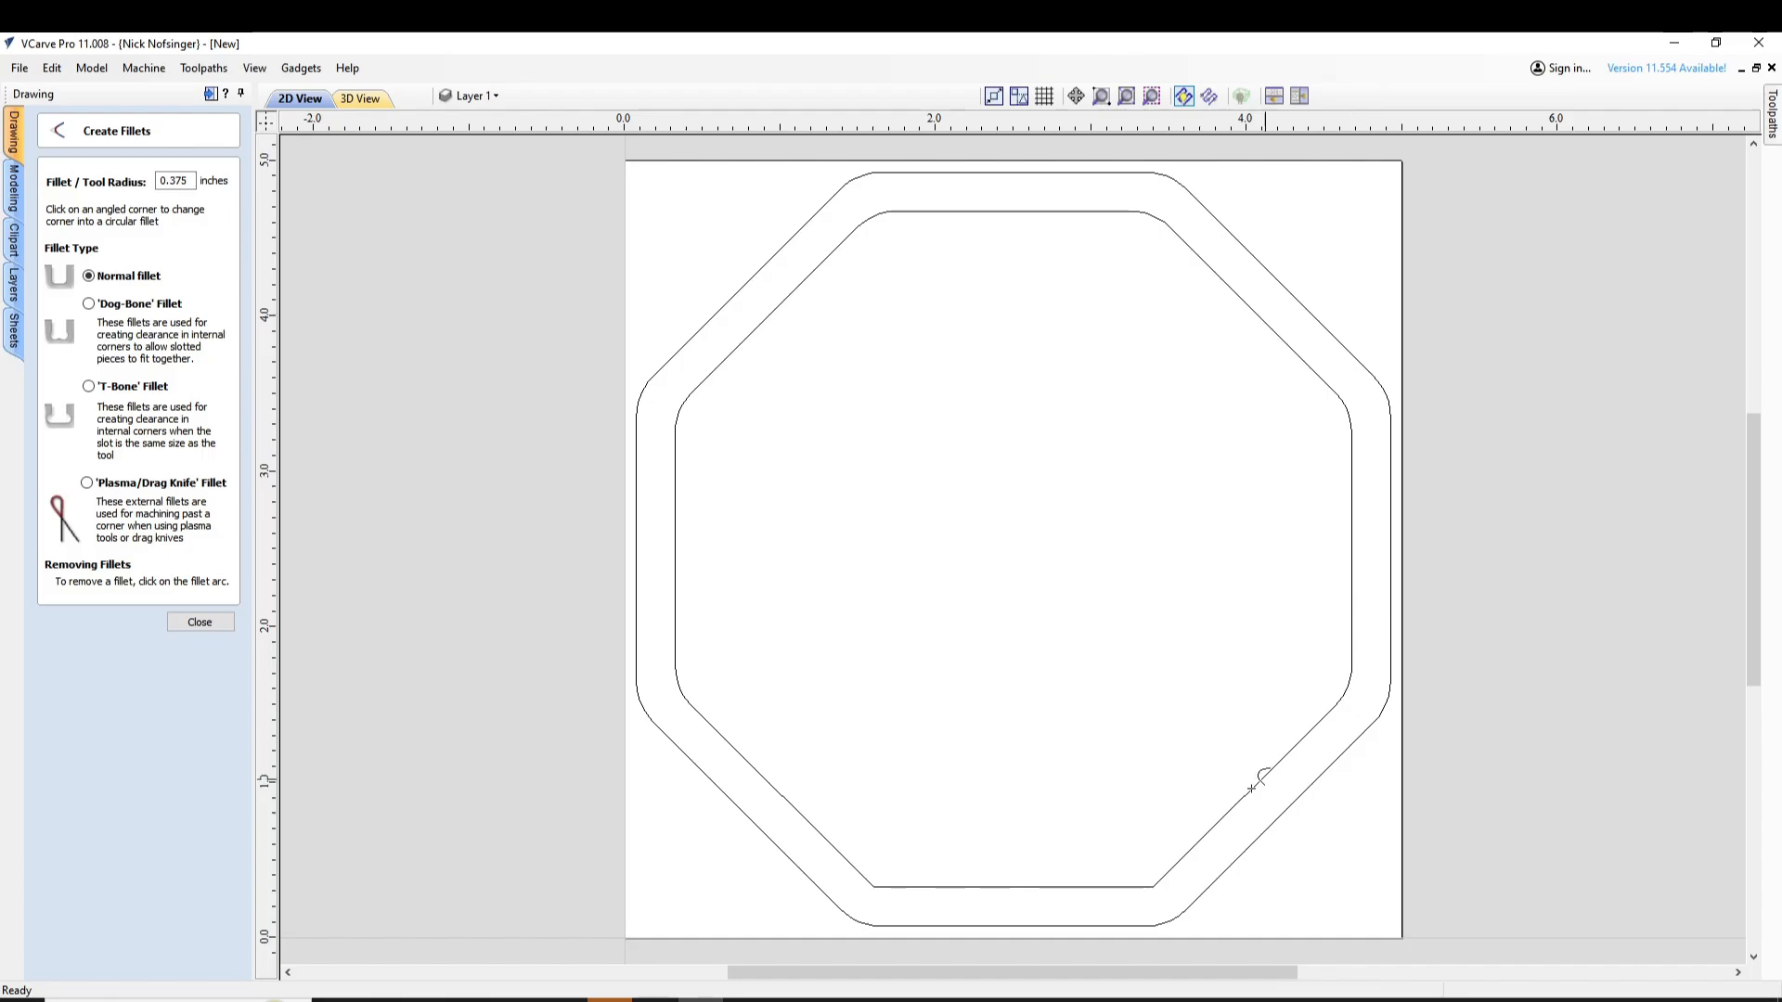
left_click(1154, 886)
left_click(874, 886)
key("Escape")
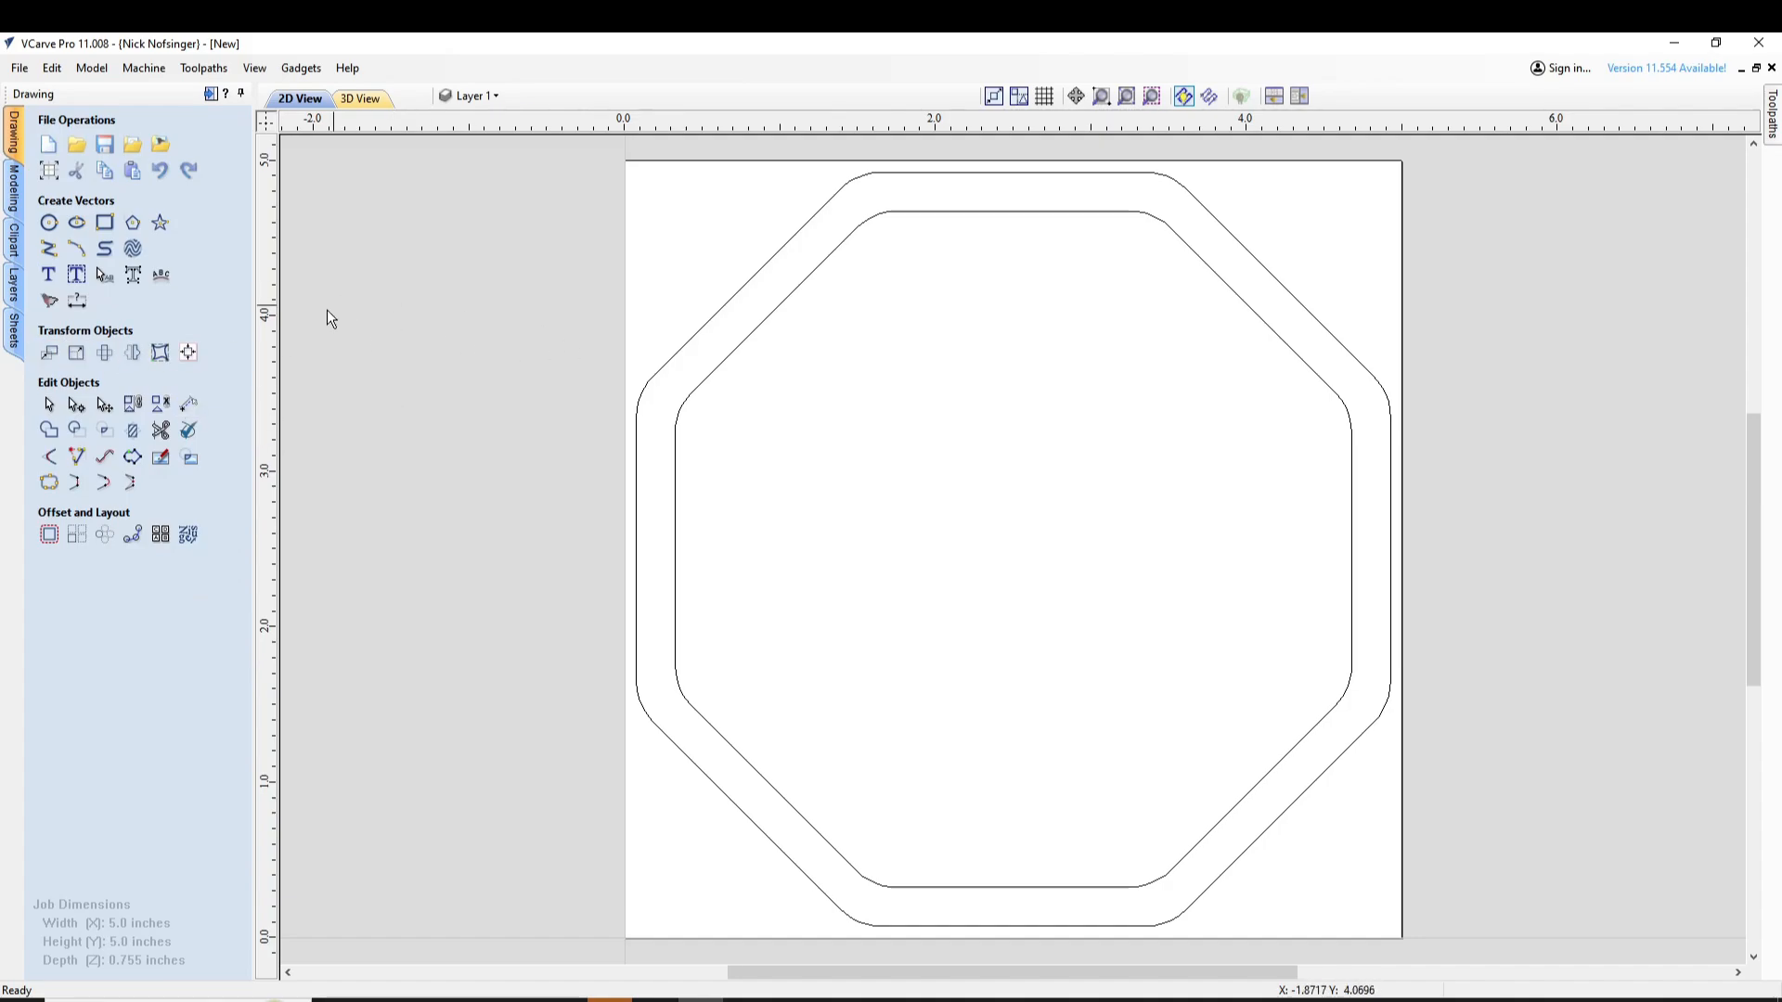
Try offsetting the inner octagon inwards by 0.01 inches and delete the resulting copy
left_click(675, 431)
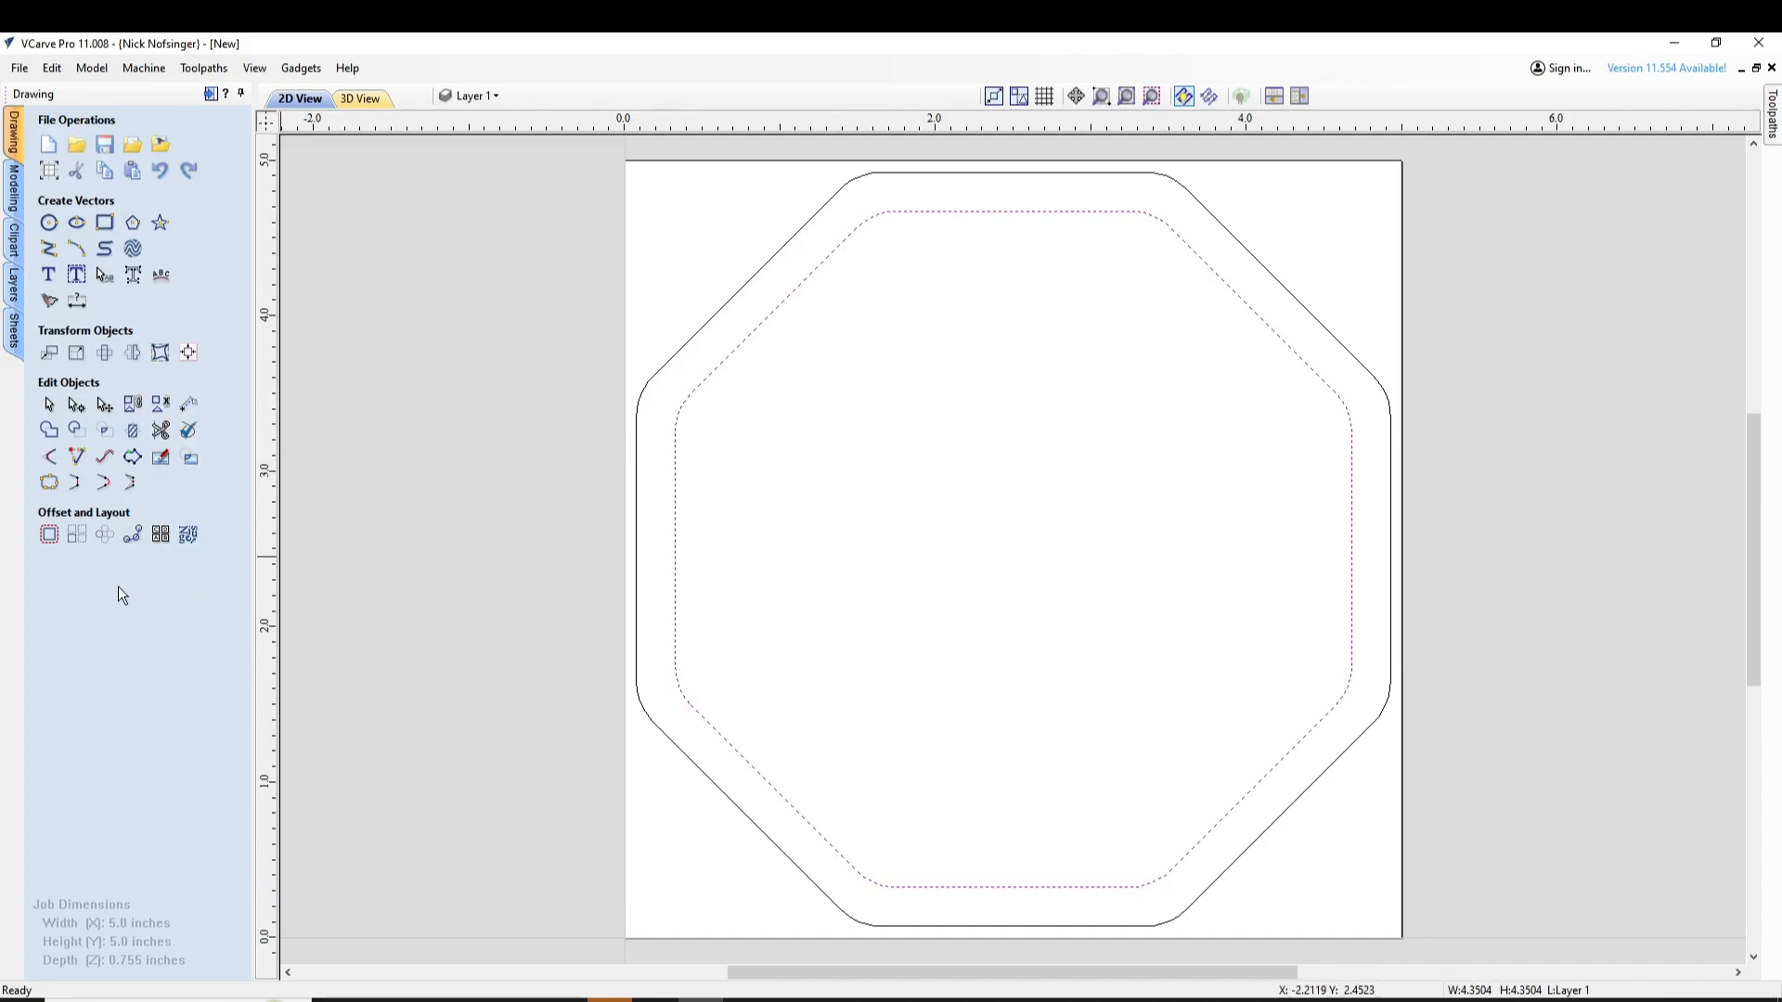
left_click(49, 534)
double_click(121, 279)
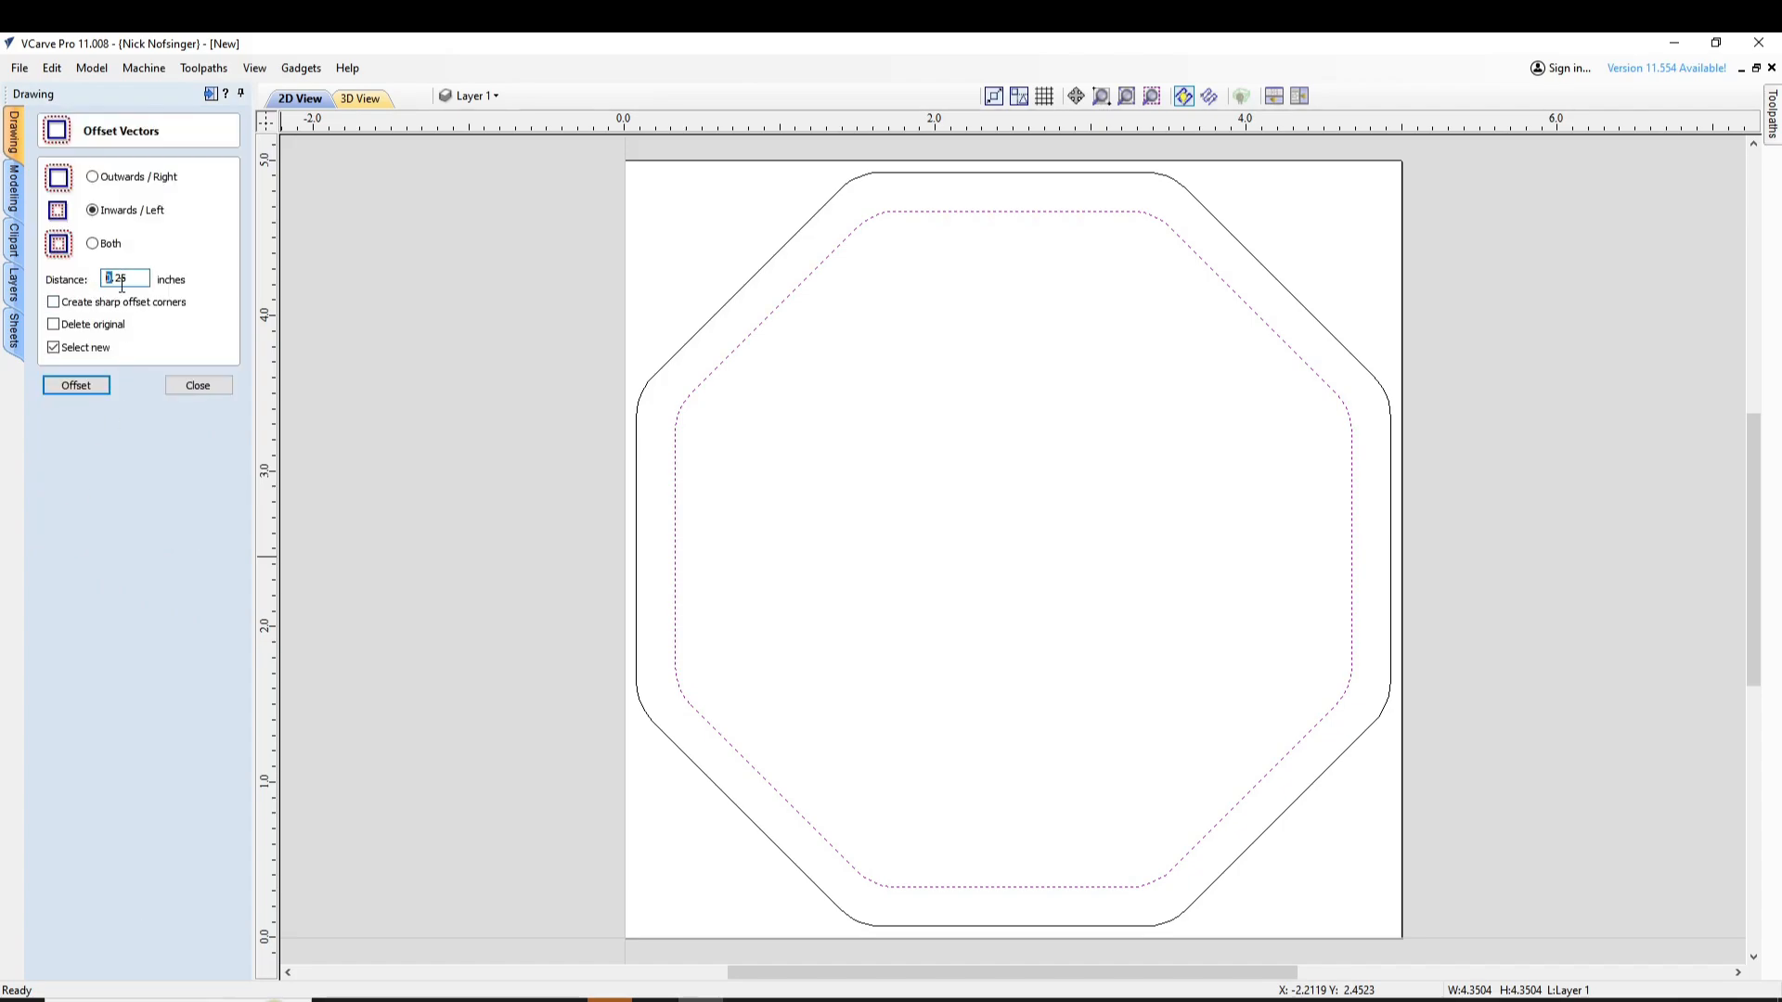
type("01")
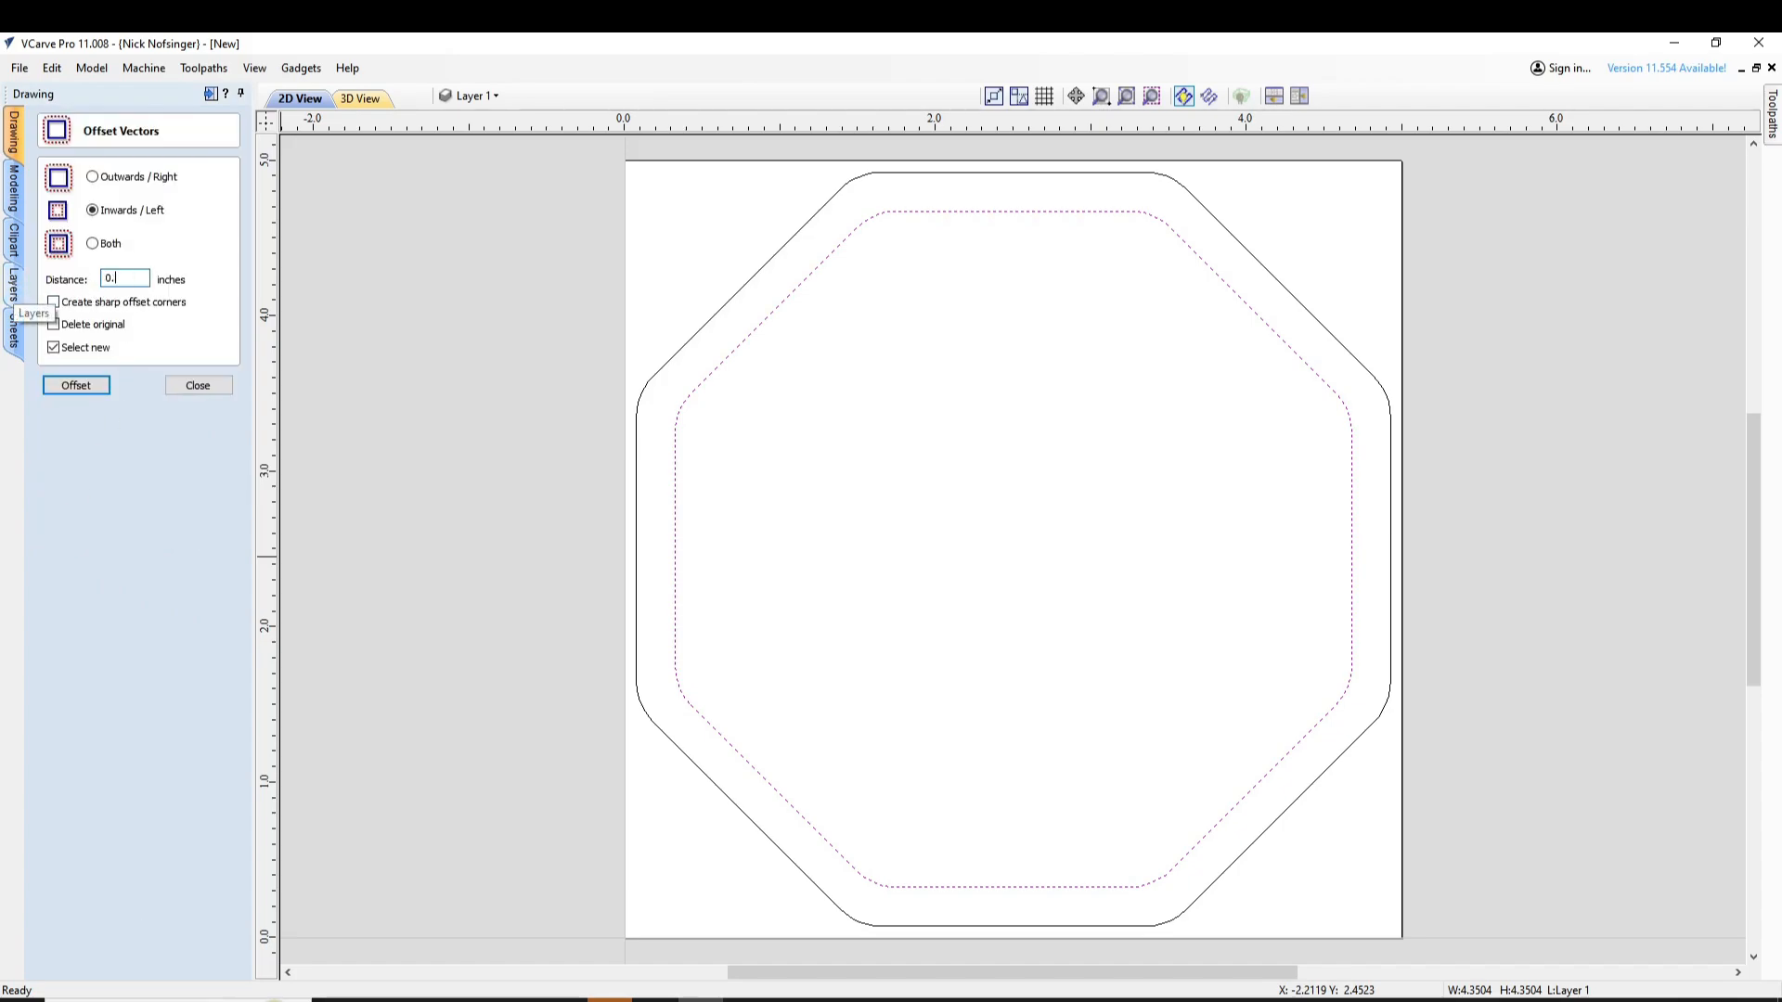
left_click(71, 388)
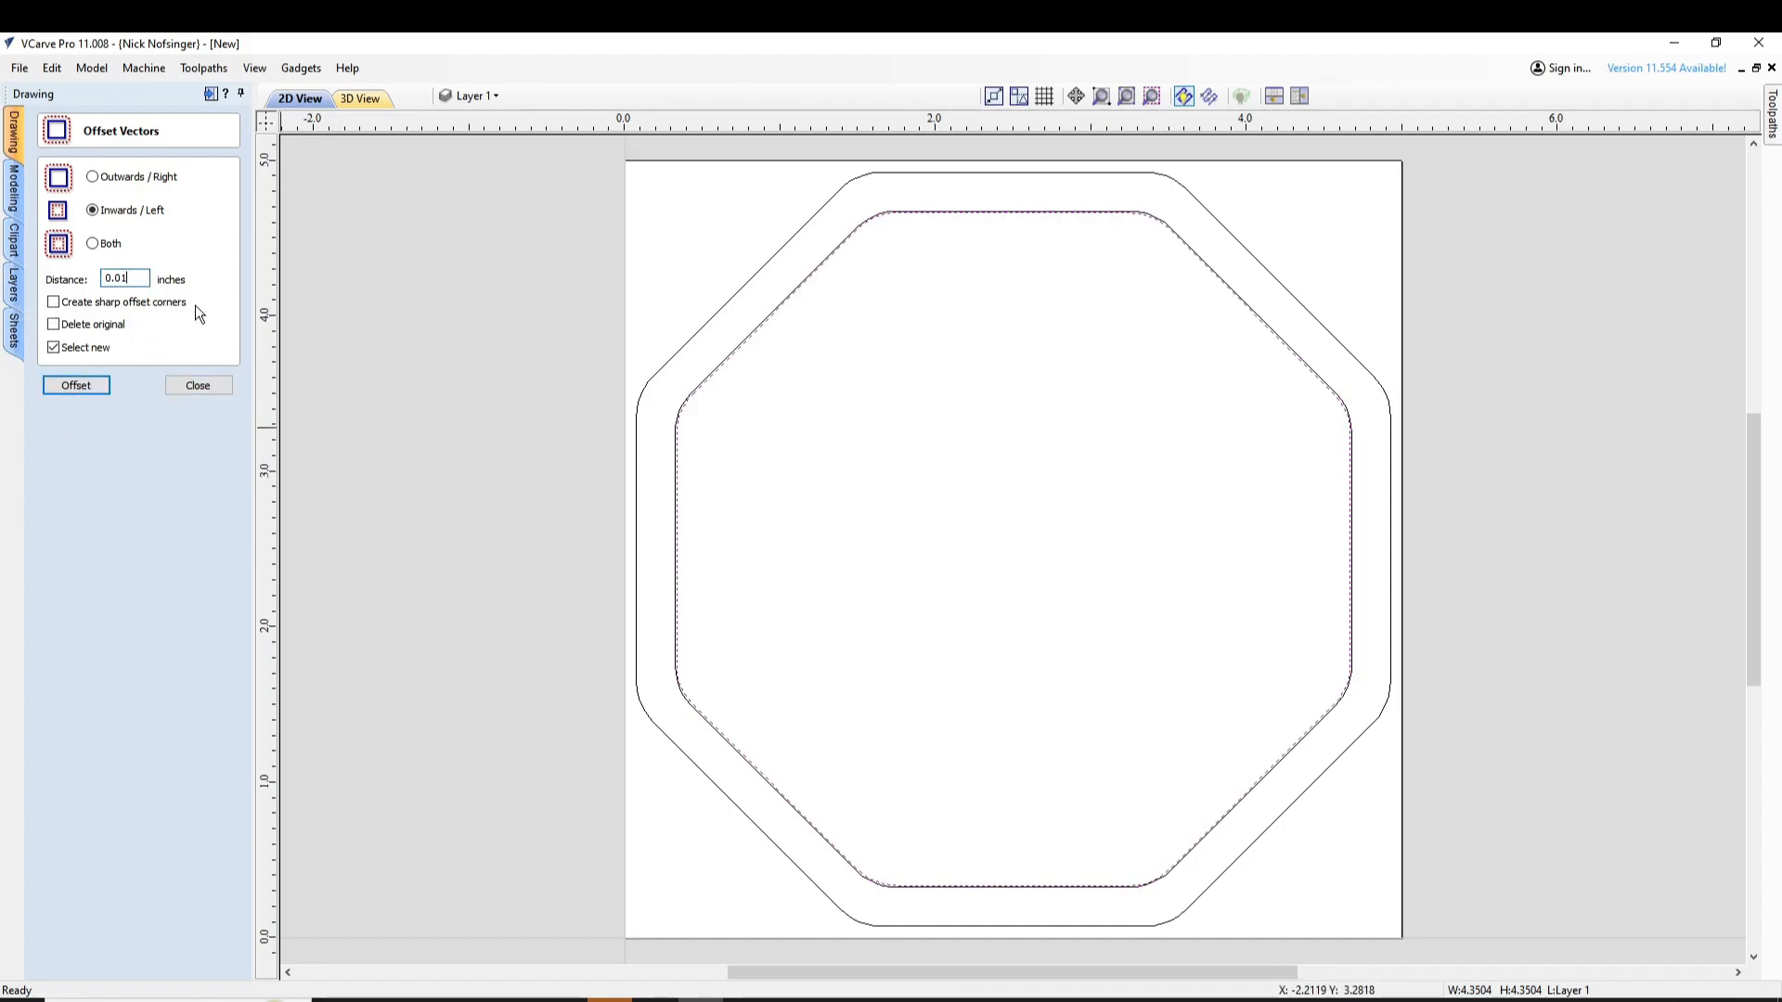
left_click(782, 448)
left_click(686, 401)
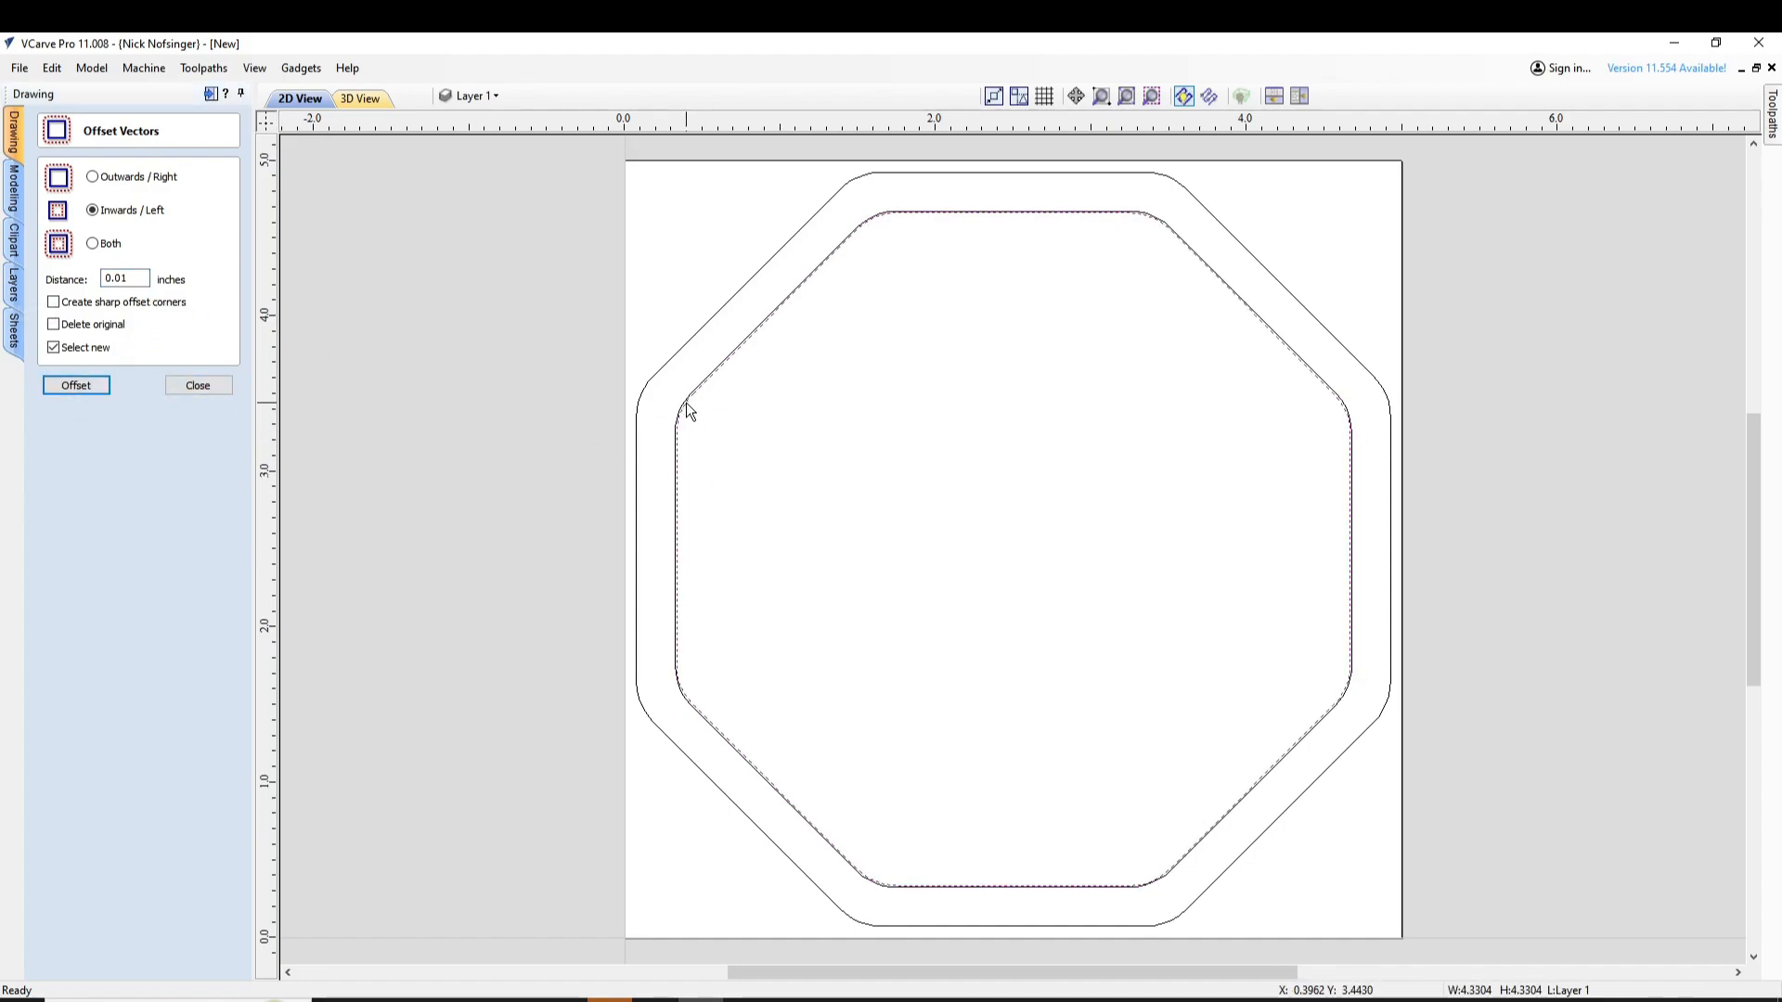
scroll(686, 408, "up", 10)
key("Delete")
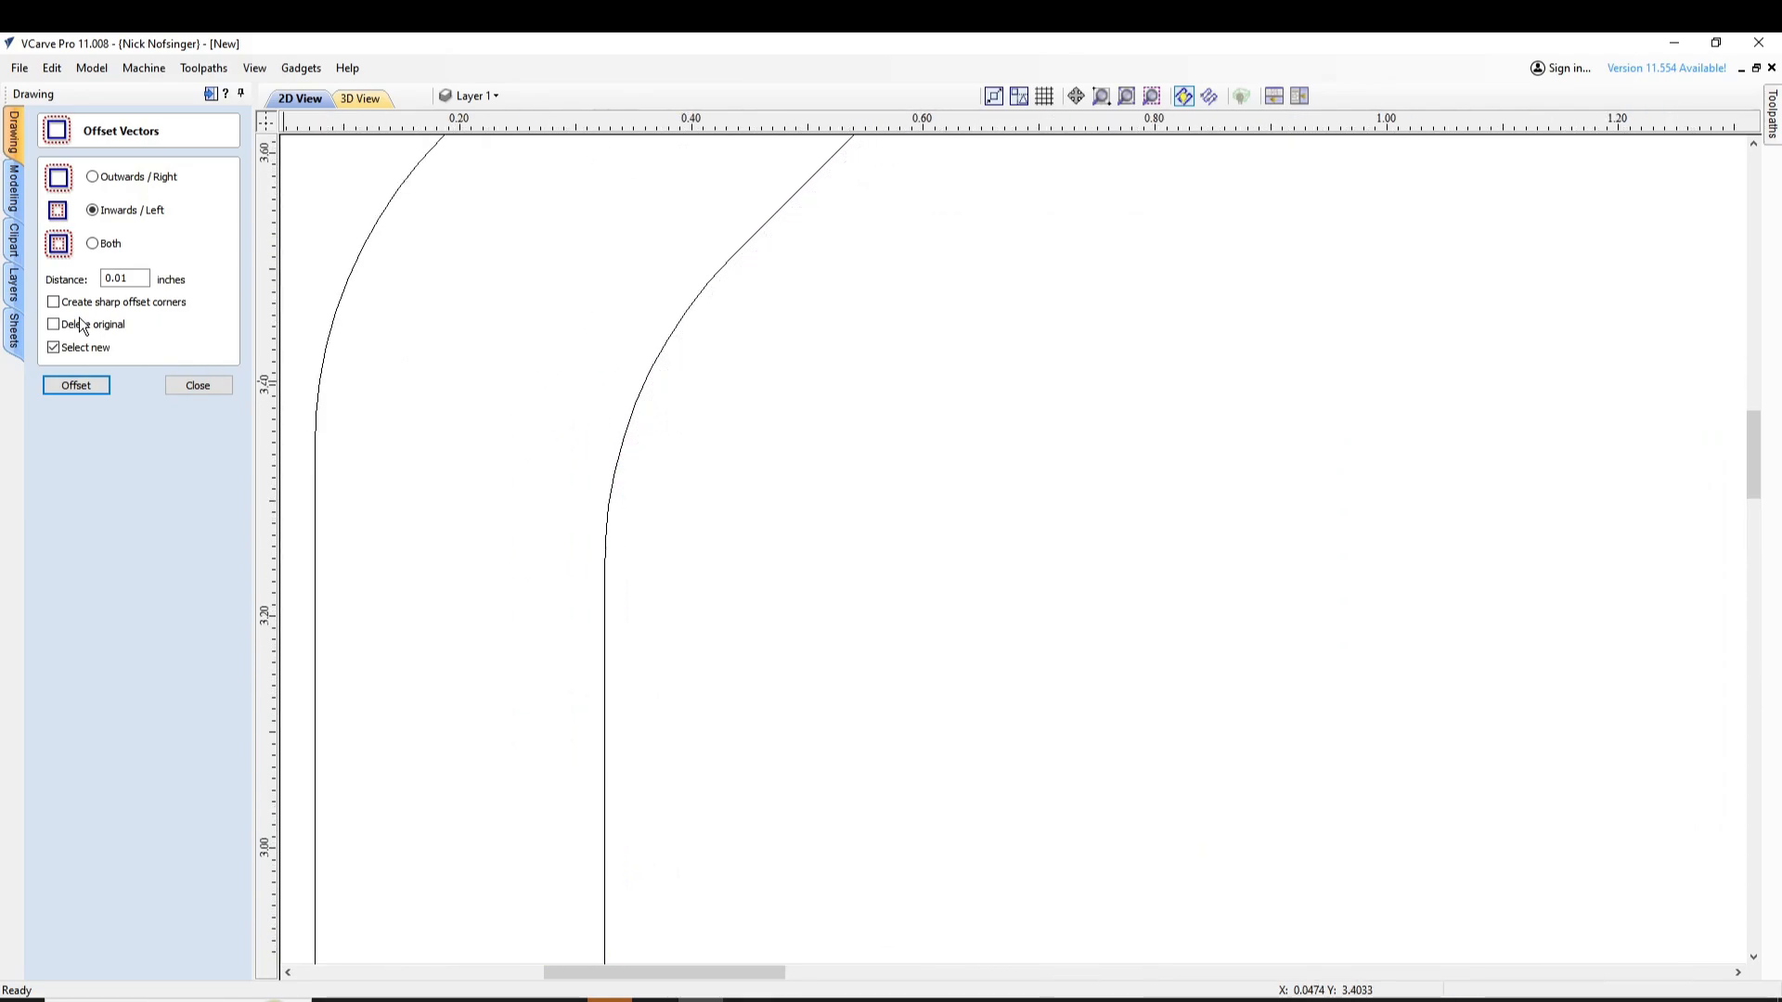
Offset the inner octagon inwards by 0.02 inches and pin the toolpath operations open
double_click(125, 279)
type("0.")
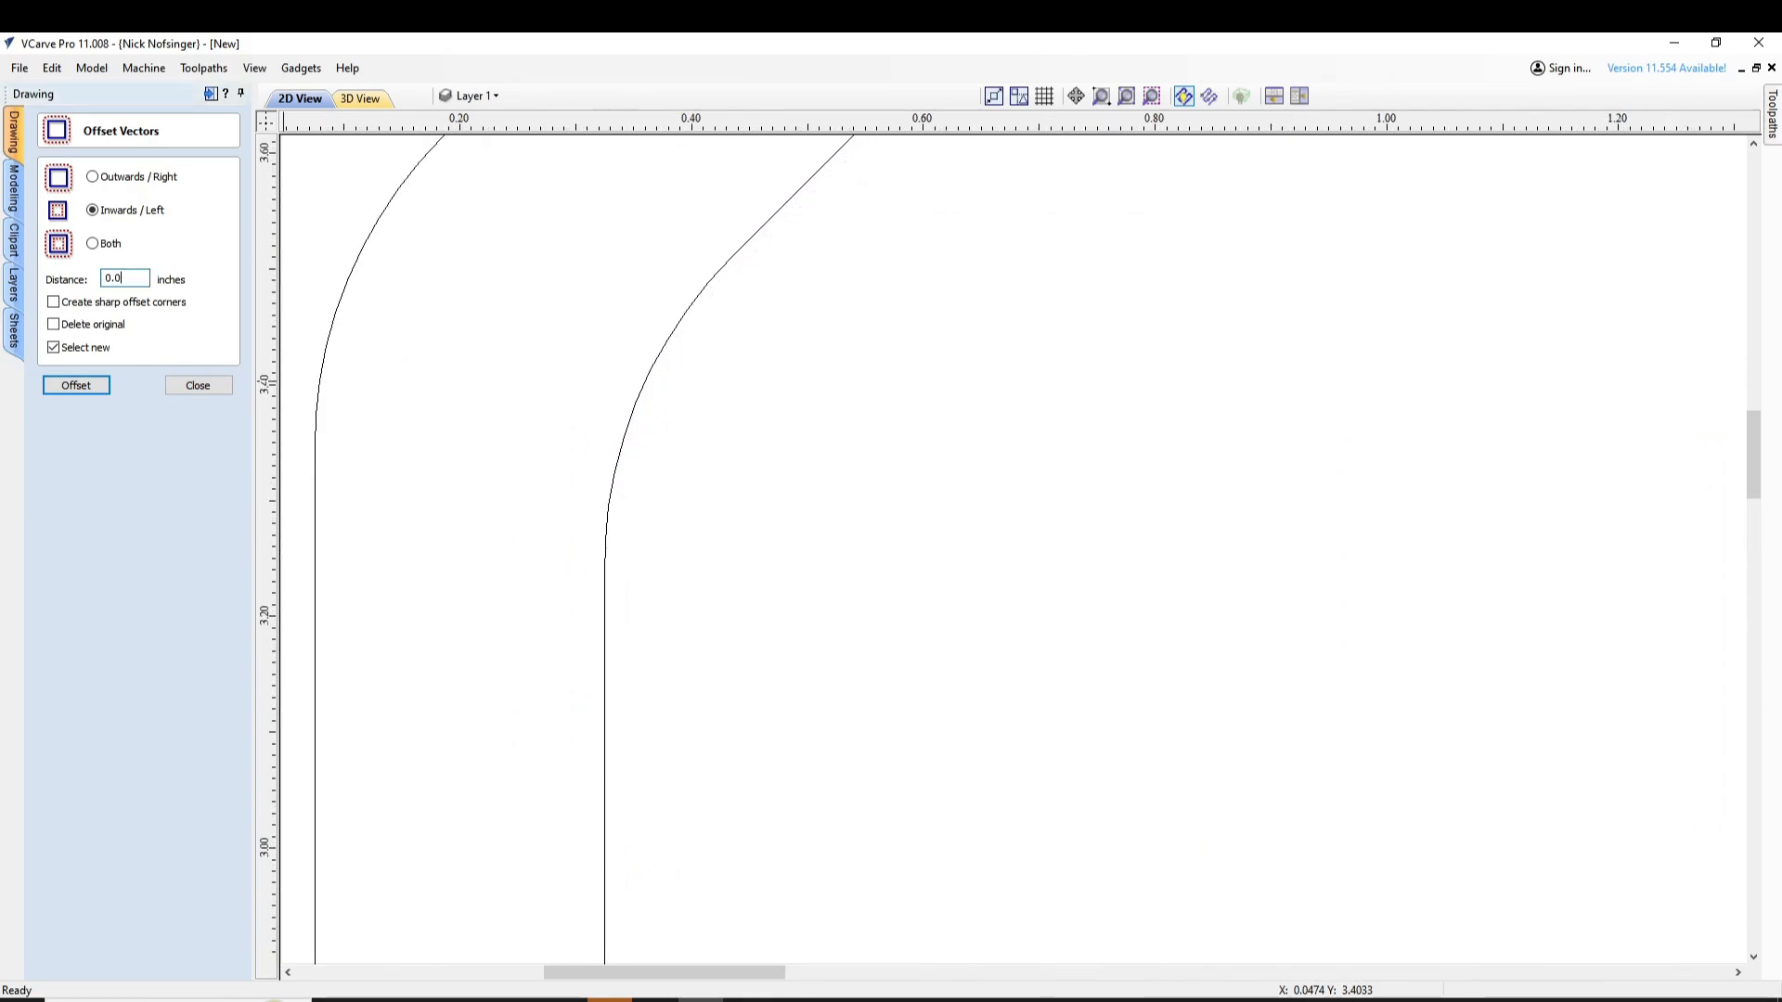
left_click(70, 388)
left_click(886, 569)
left_click(606, 540)
left_click(91, 388)
scroll(817, 614, "down", 8)
scroll(836, 724, "up", 5)
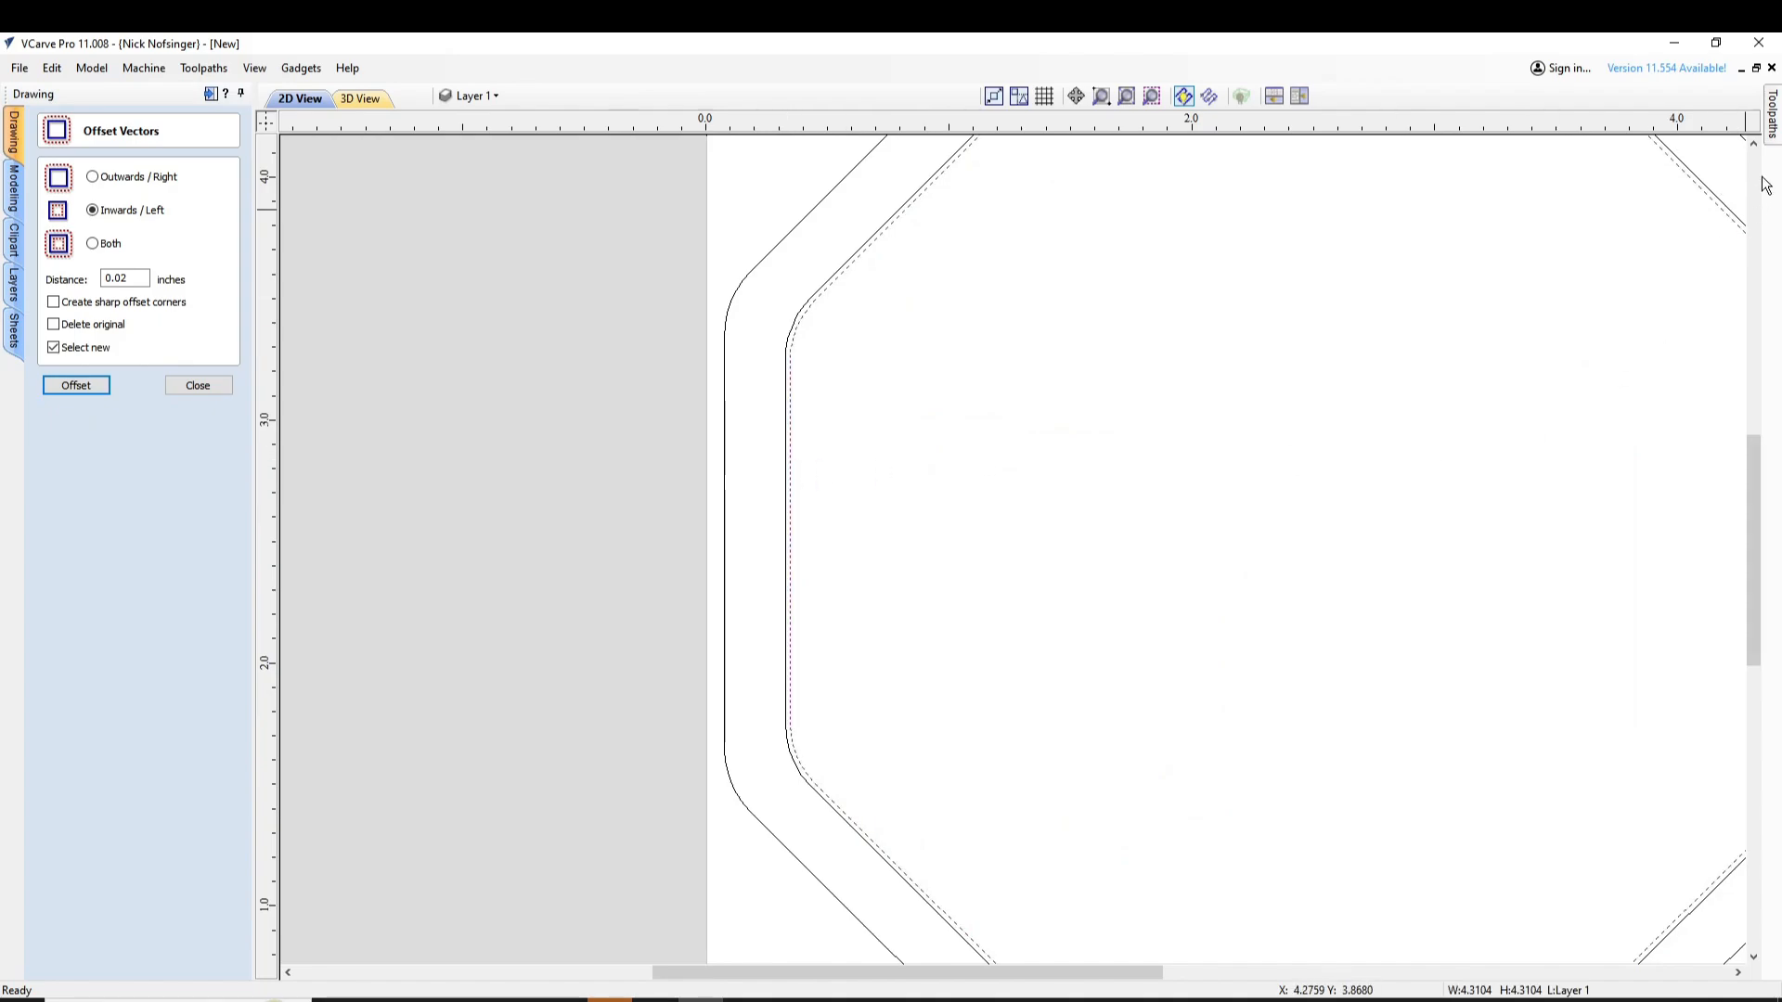
mouse_move(1771, 149)
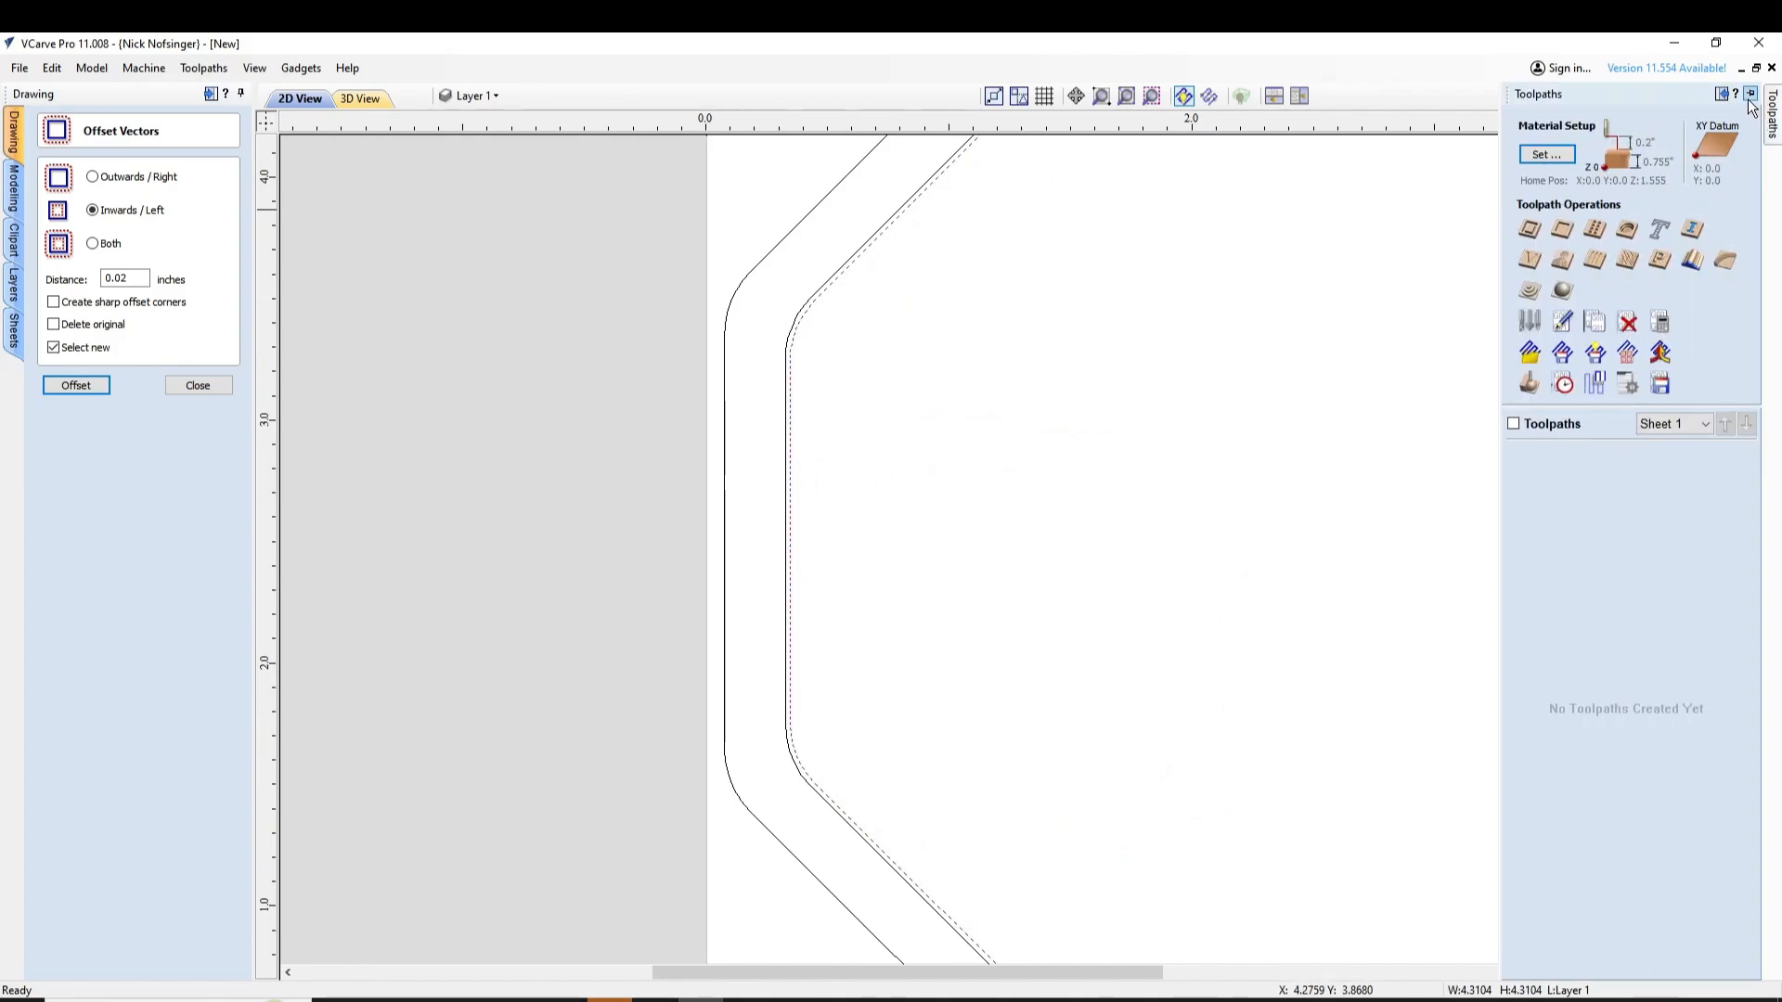
left_click(1751, 97)
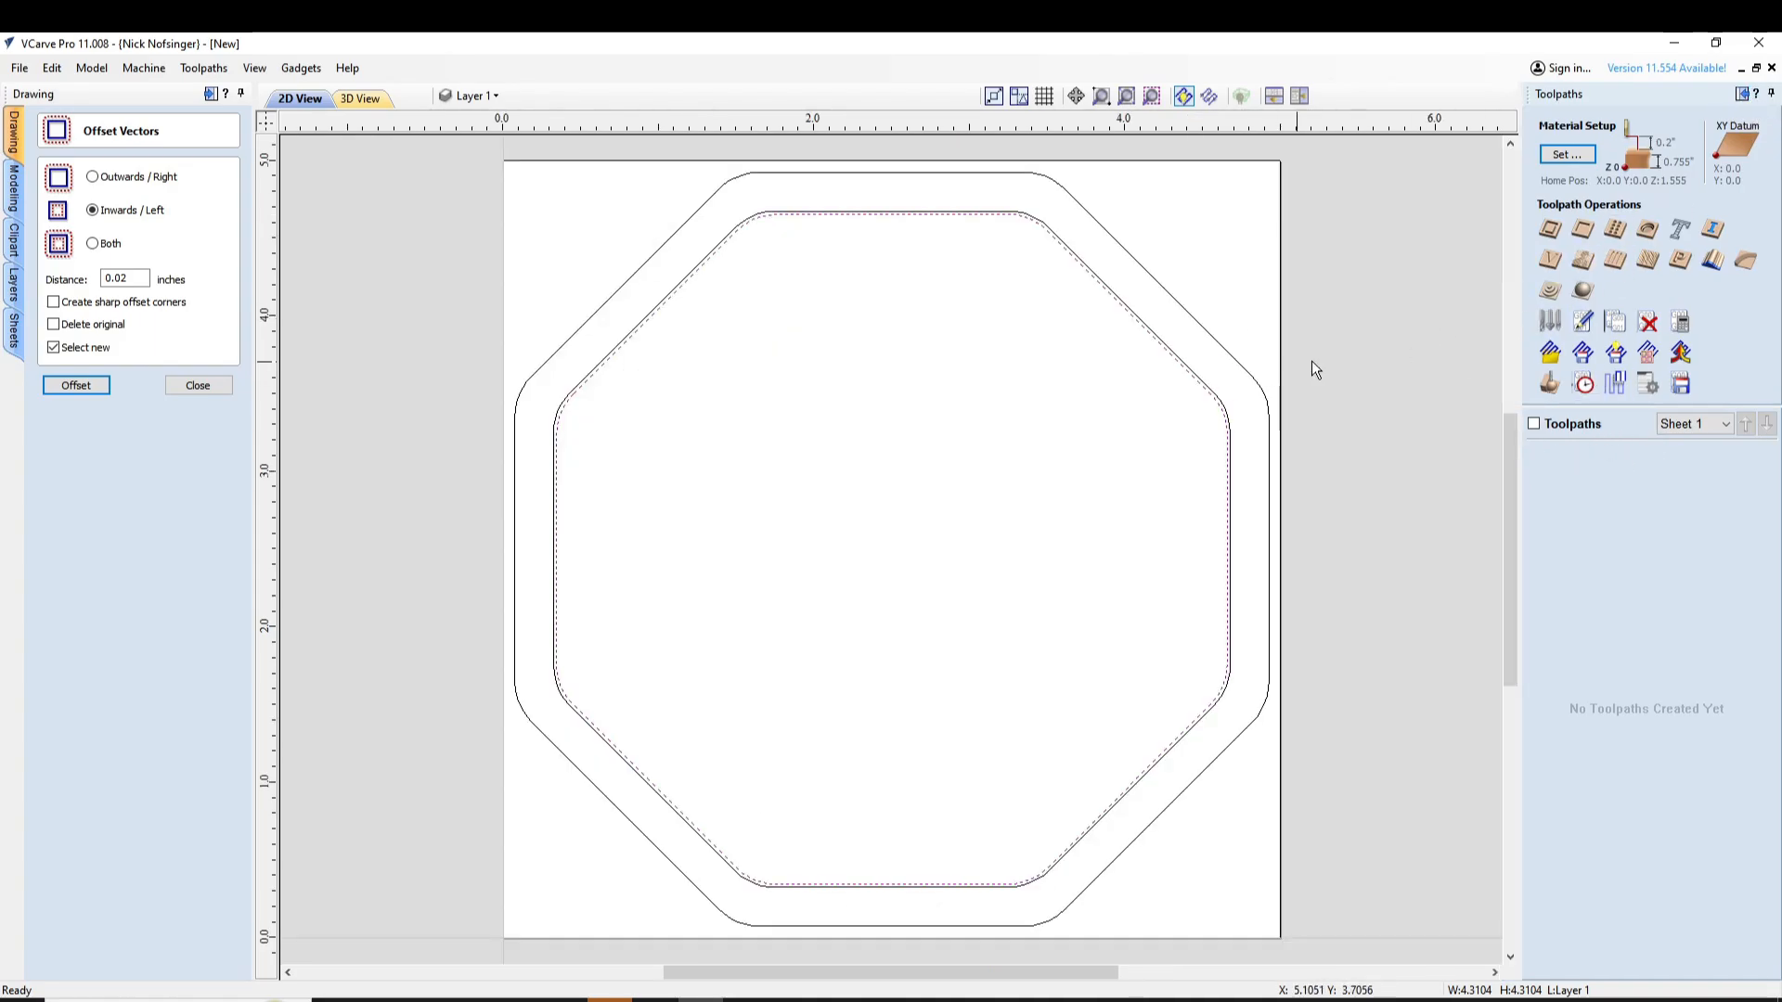
left_click(197, 385)
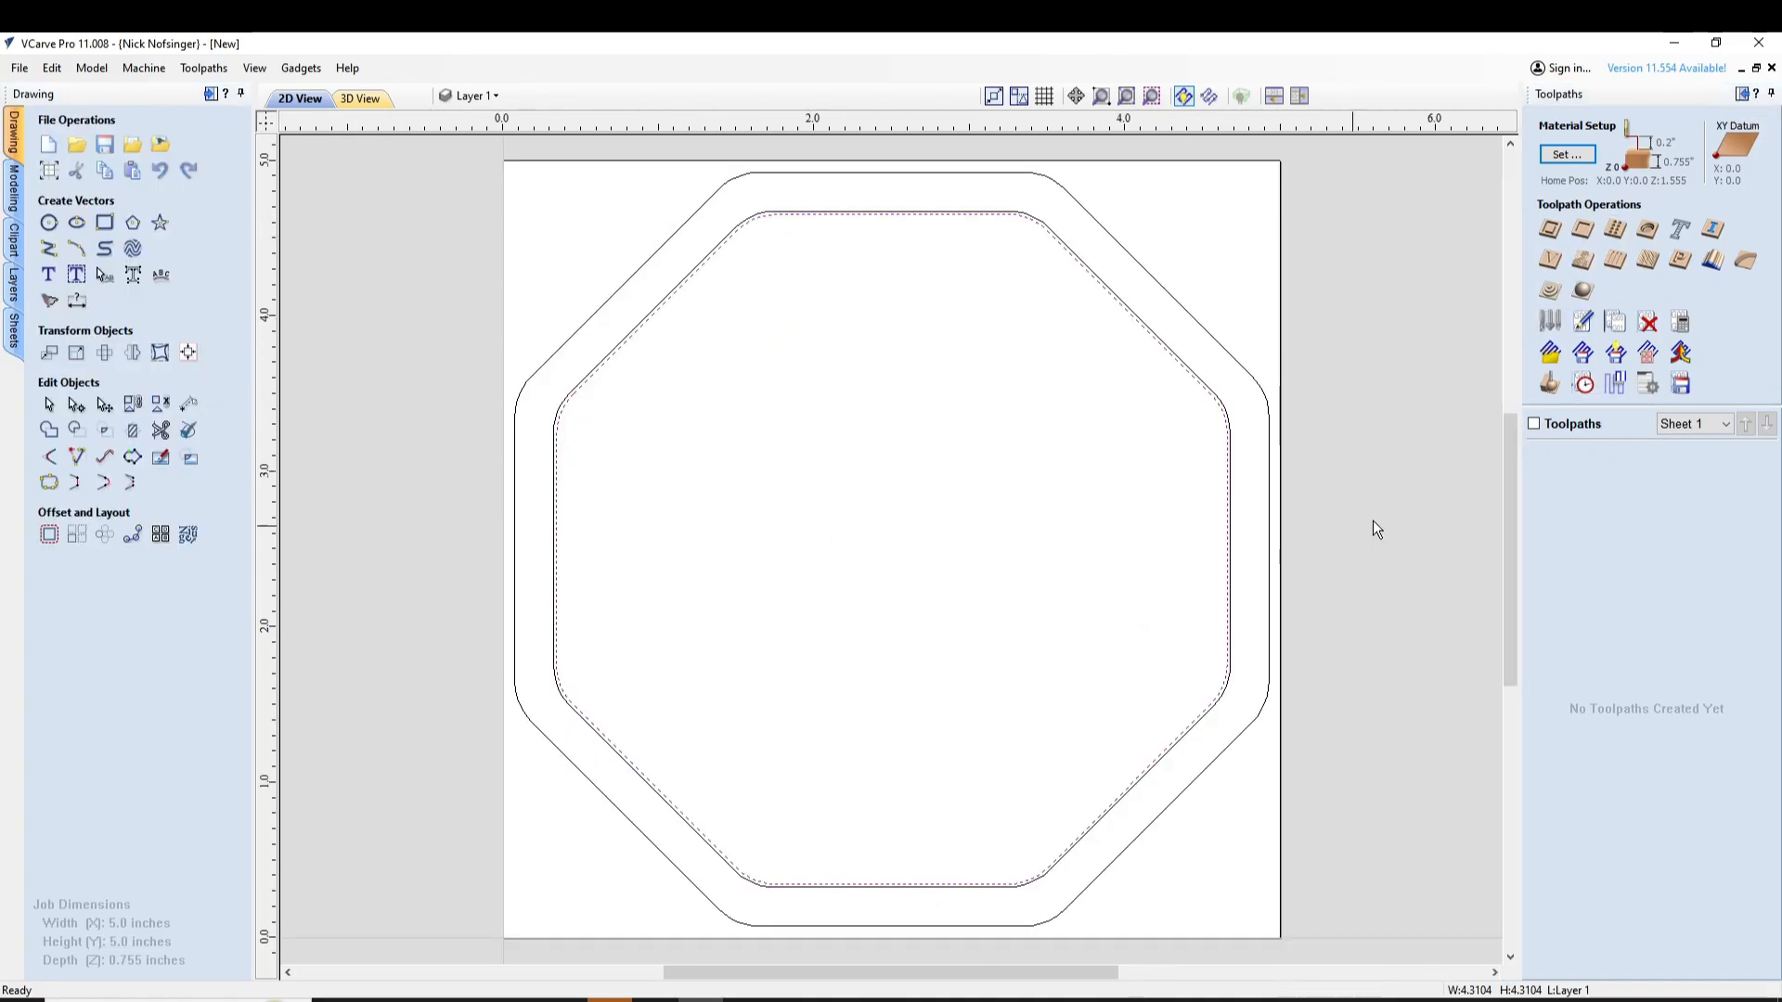
Calculate a 0.45-inch-deep pocket toolpath inside the innermost octagon with the Jenny Bit and a 0.02-inch pocket allowance
left_click(1583, 231)
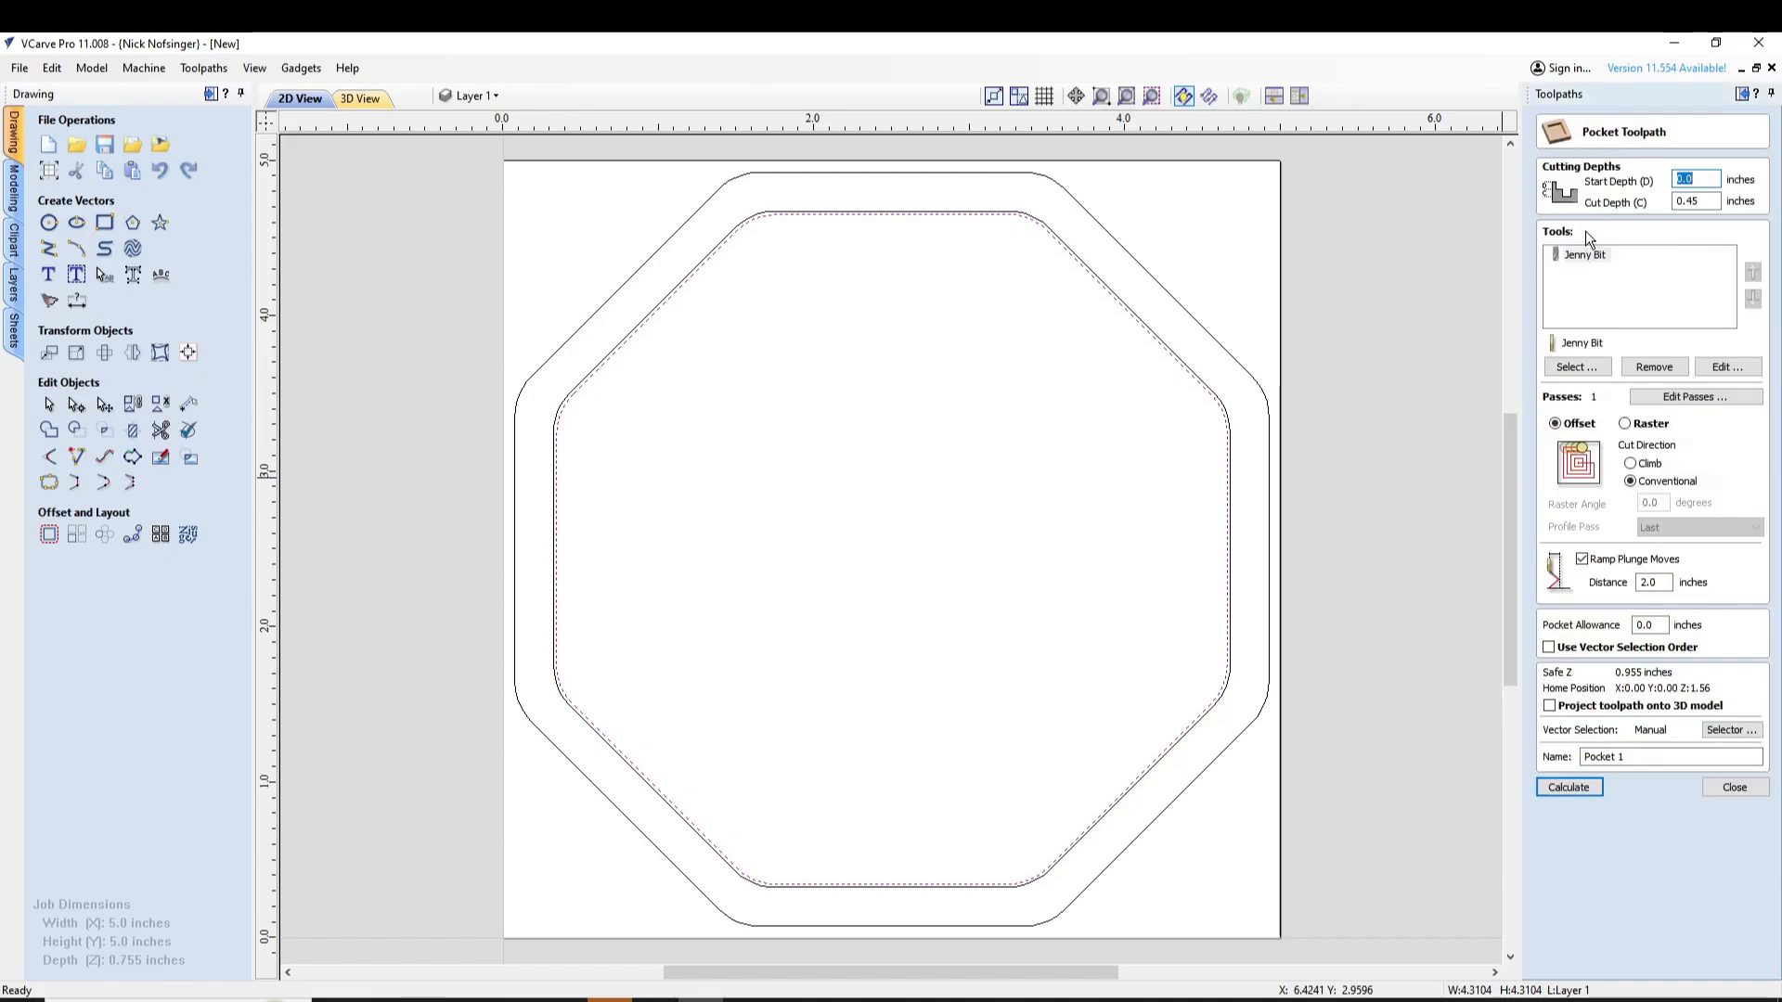
left_click(1705, 201)
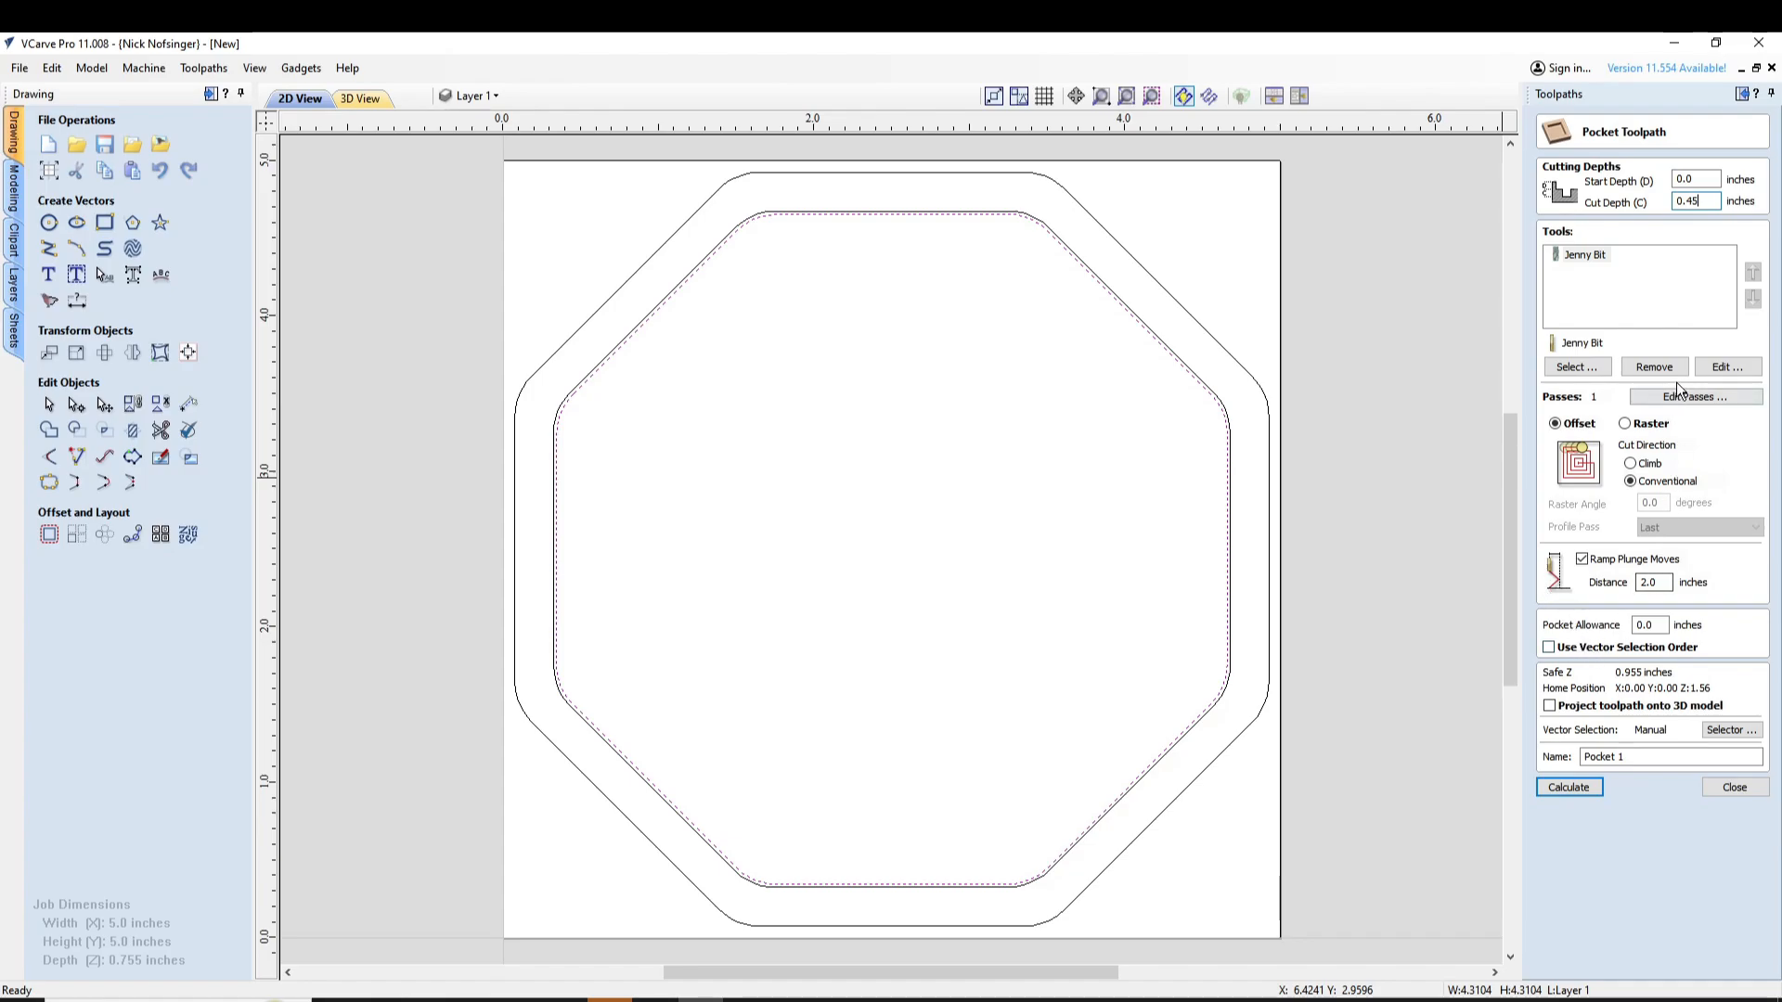
left_click(1728, 367)
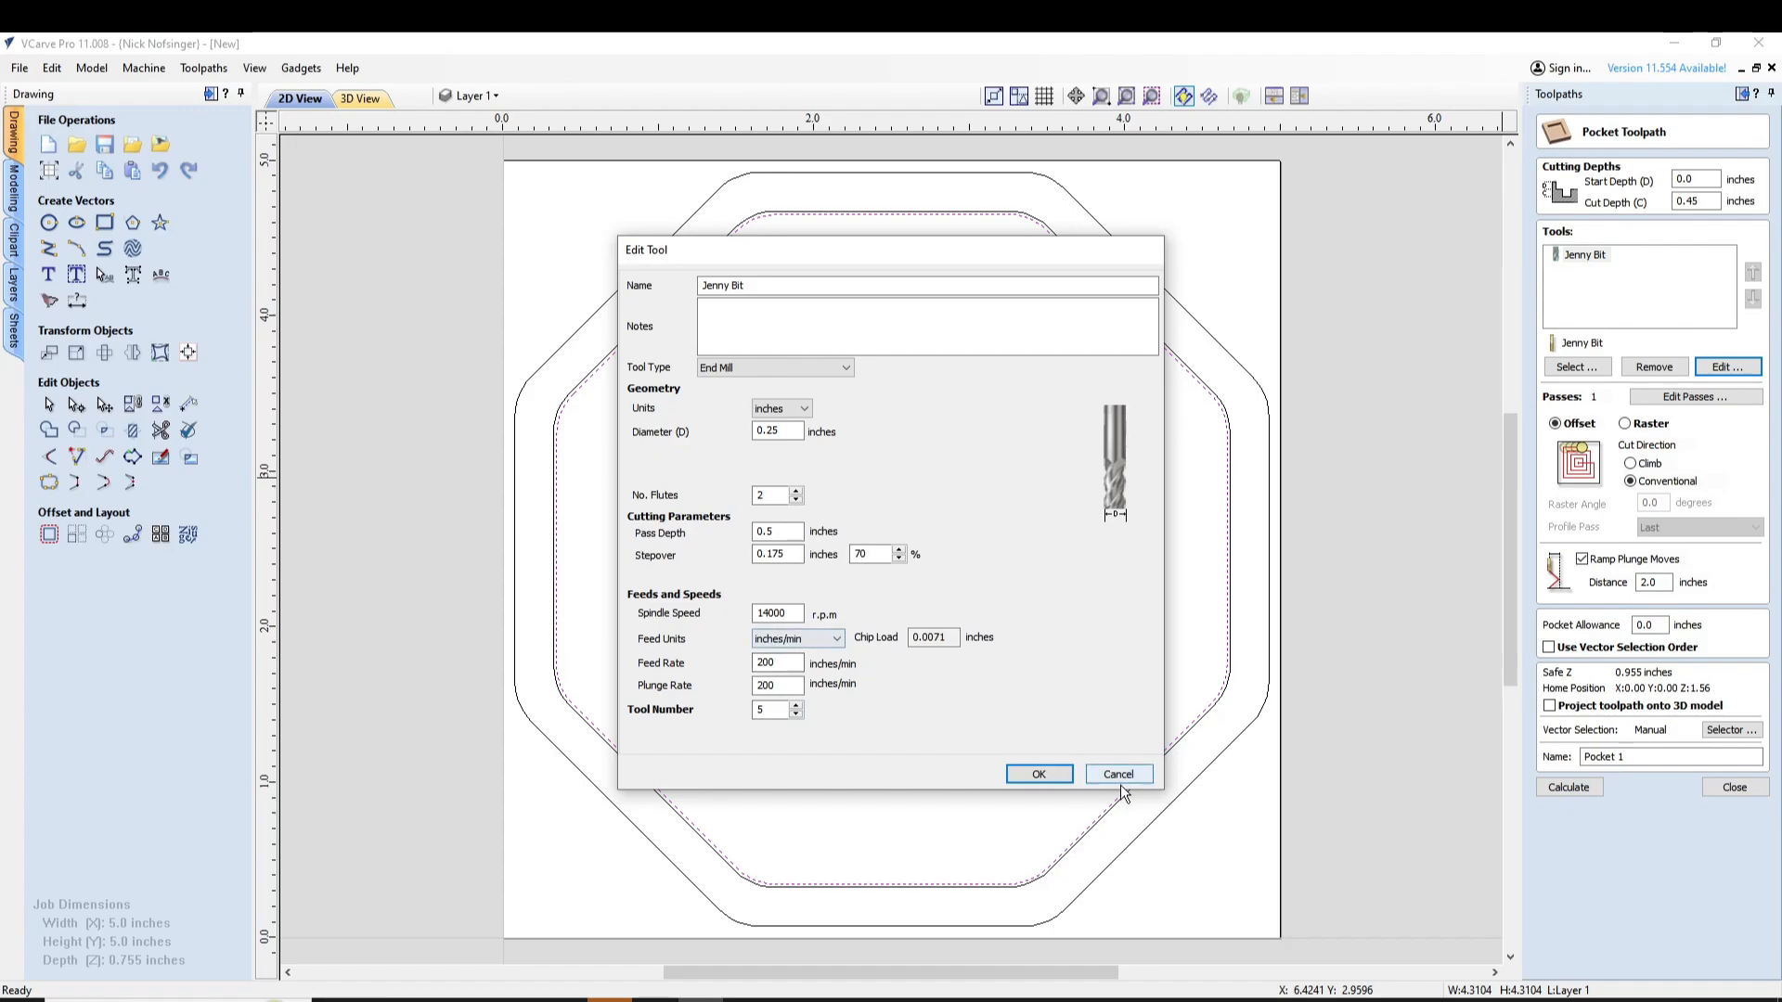
left_click(1038, 775)
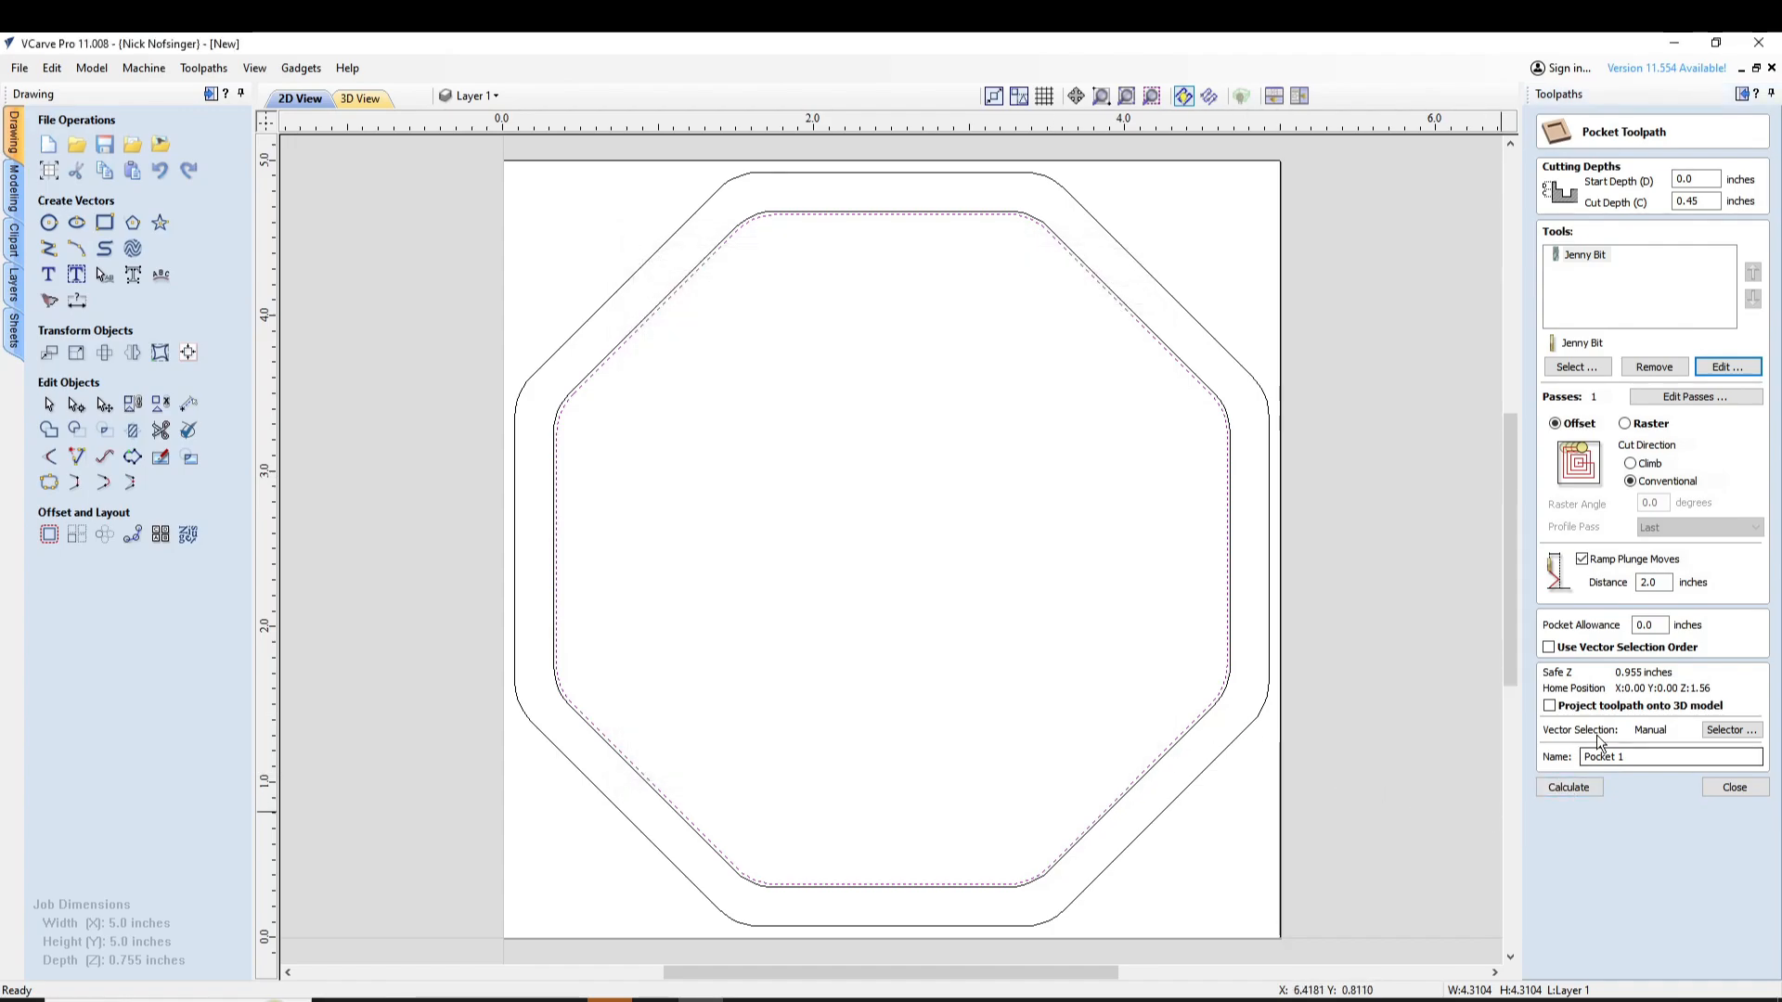
left_click_drag(1661, 623, 1609, 631)
type("0")
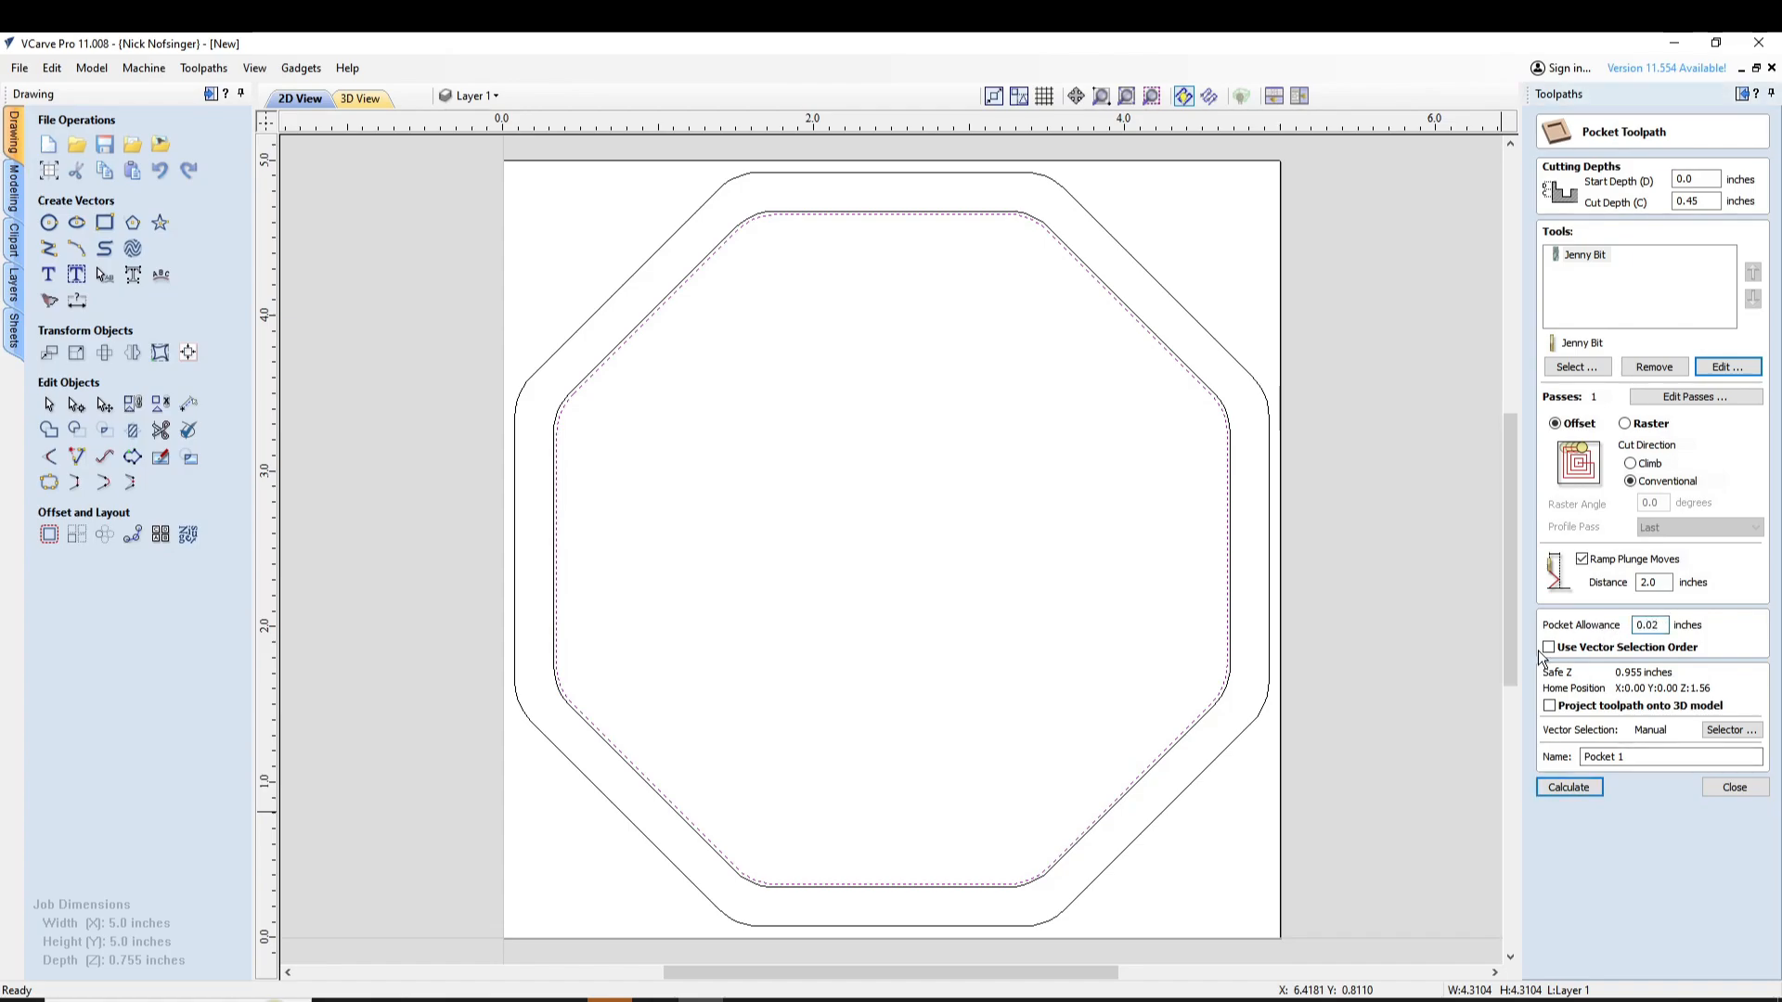
left_click(1568, 787)
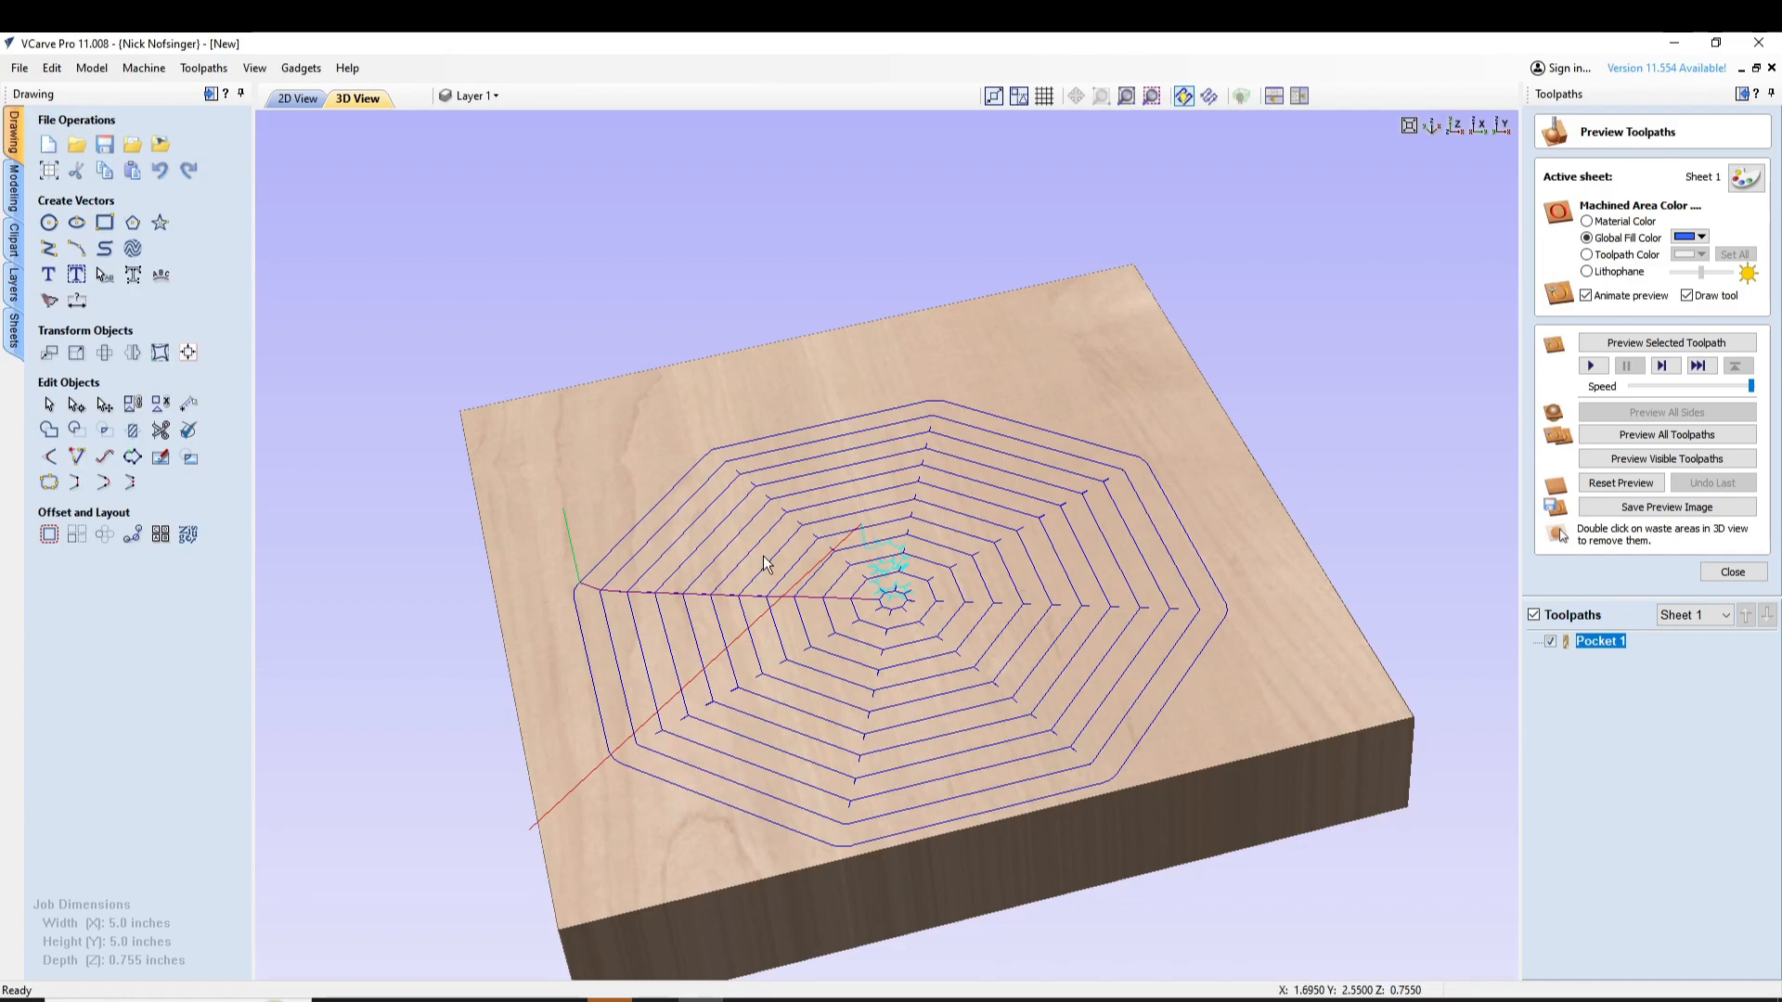
Start a second pocket toolpath on the larger inner octagon with a 0.47-inch cut depth and a 0.25-inch ramp distance
left_click(298, 98)
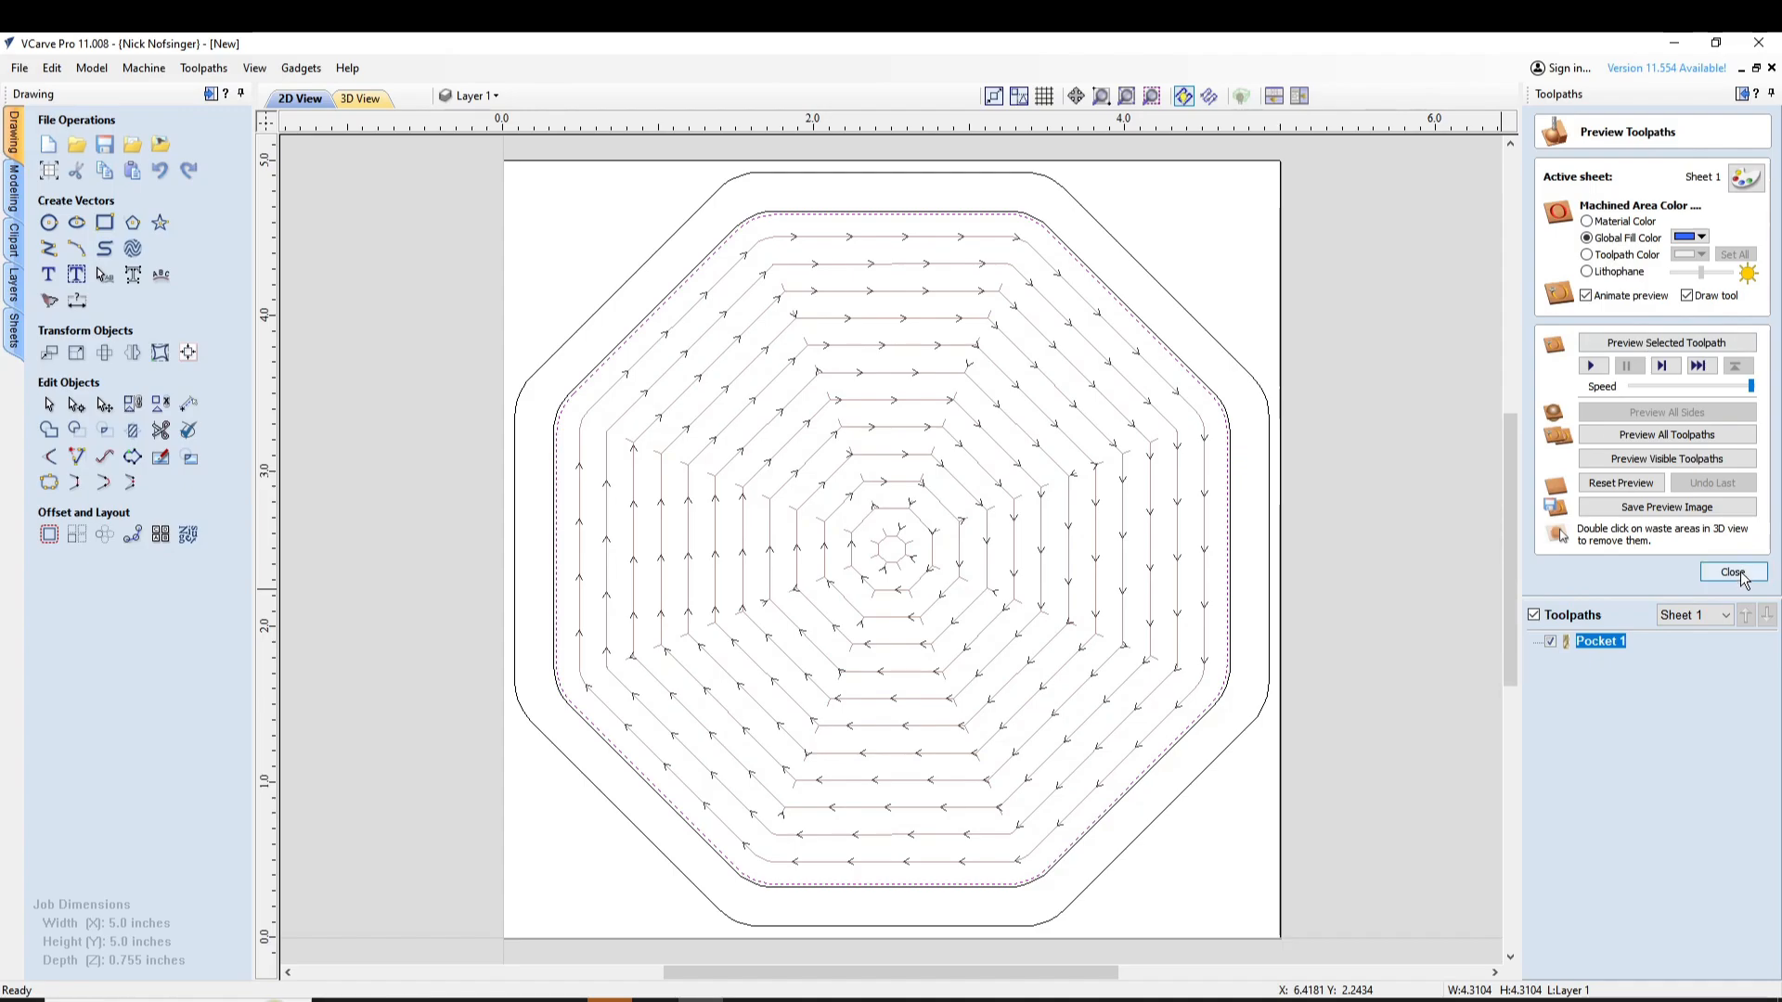
left_click(1741, 572)
left_click(1582, 232)
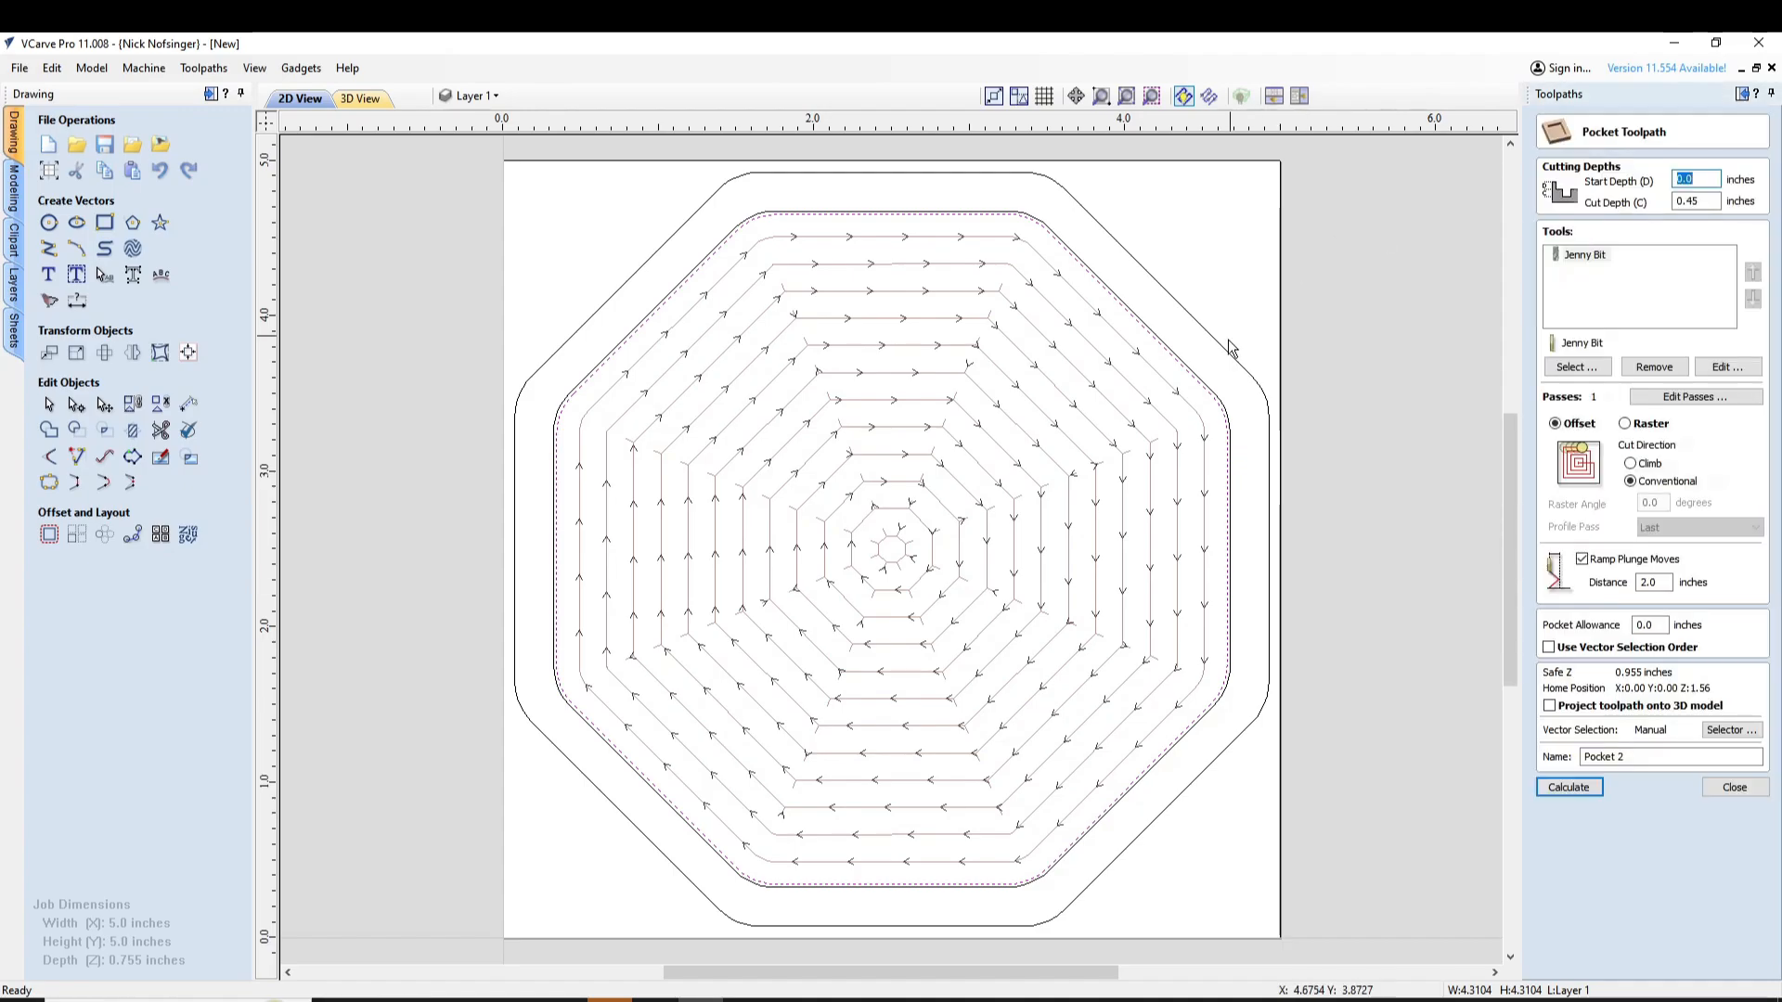
scroll(1230, 348, "up", 3)
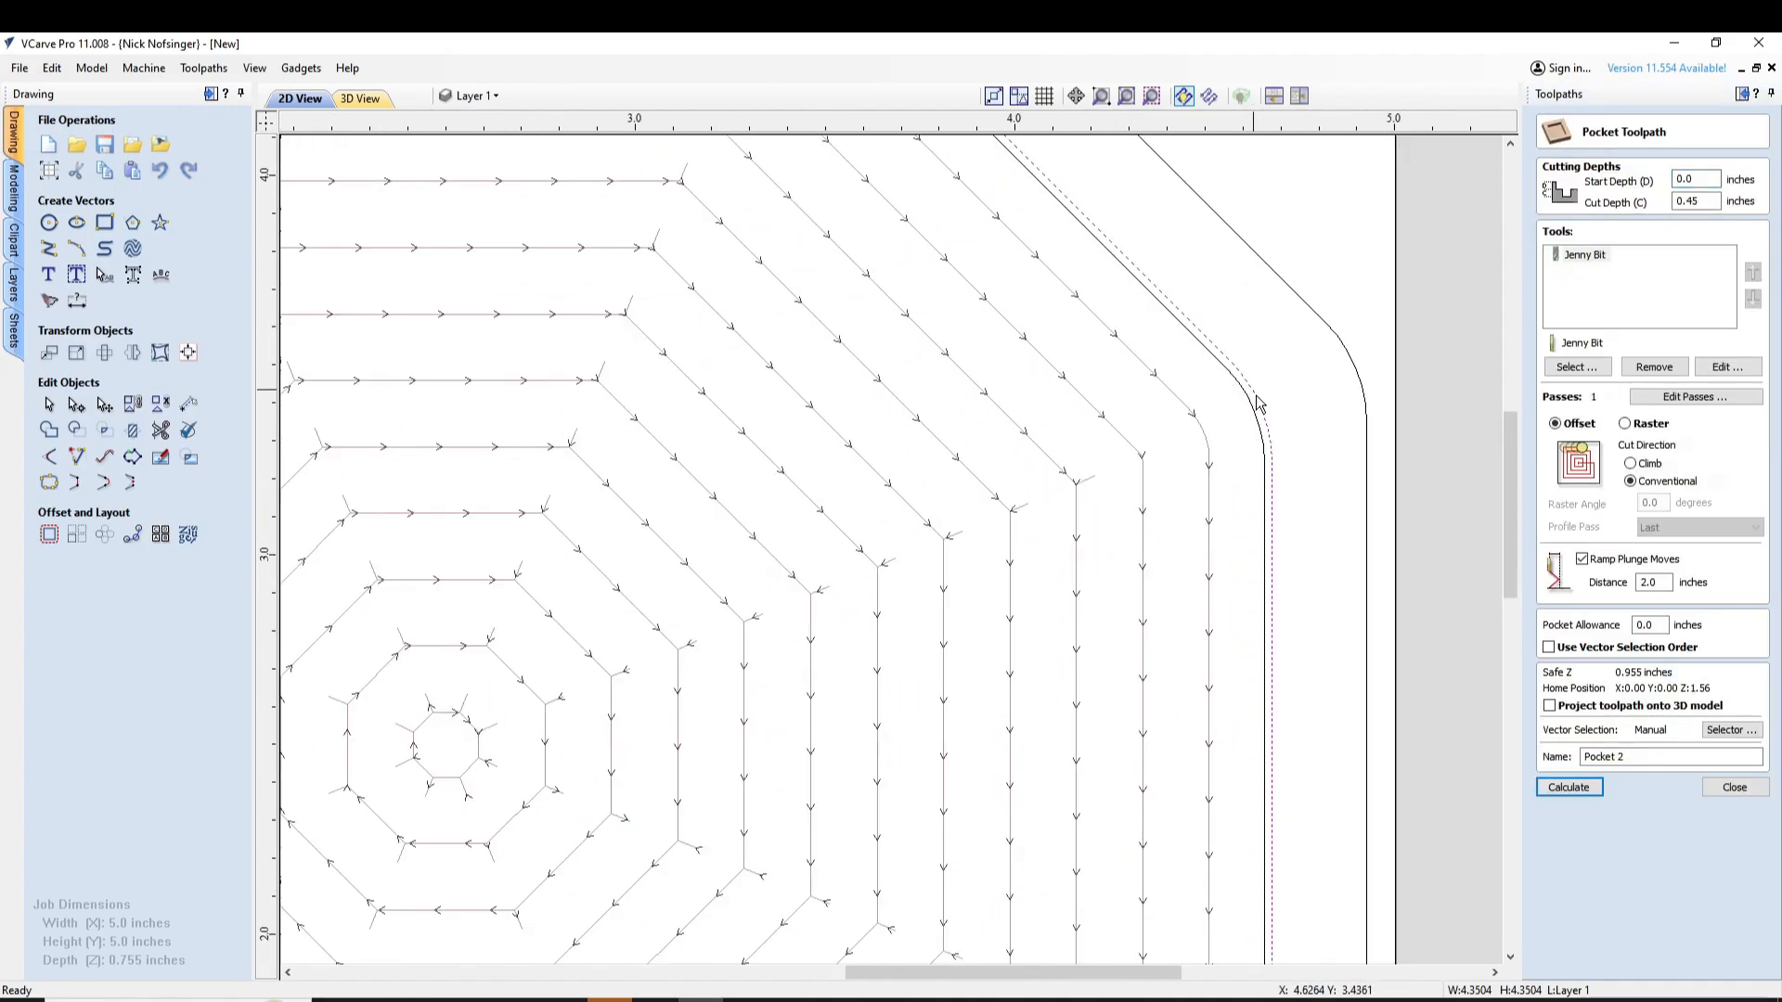
scroll(1396, 545, "down", 5)
left_click(1706, 200)
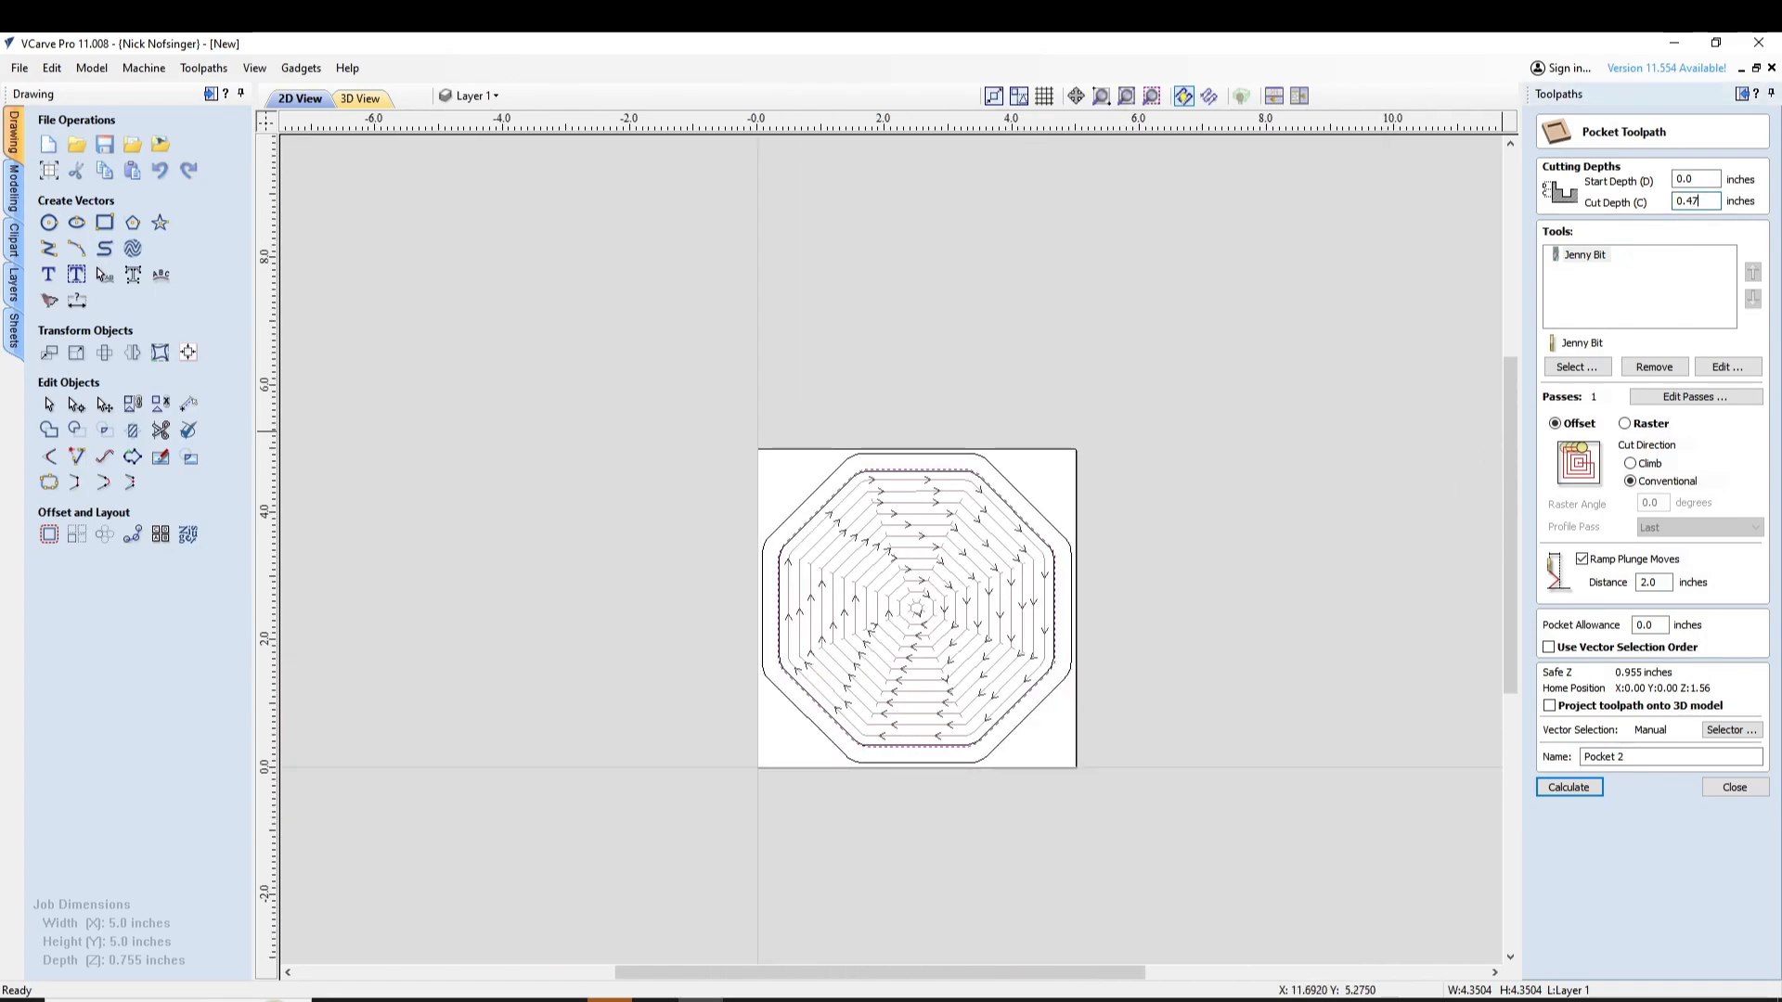
double_click(1648, 582)
type(".25")
Set the second pocket to a conventional raster cut at 90 degrees with a 0.02-inch pocket allowance
left_click(1624, 423)
left_click(1631, 482)
double_click(1651, 503)
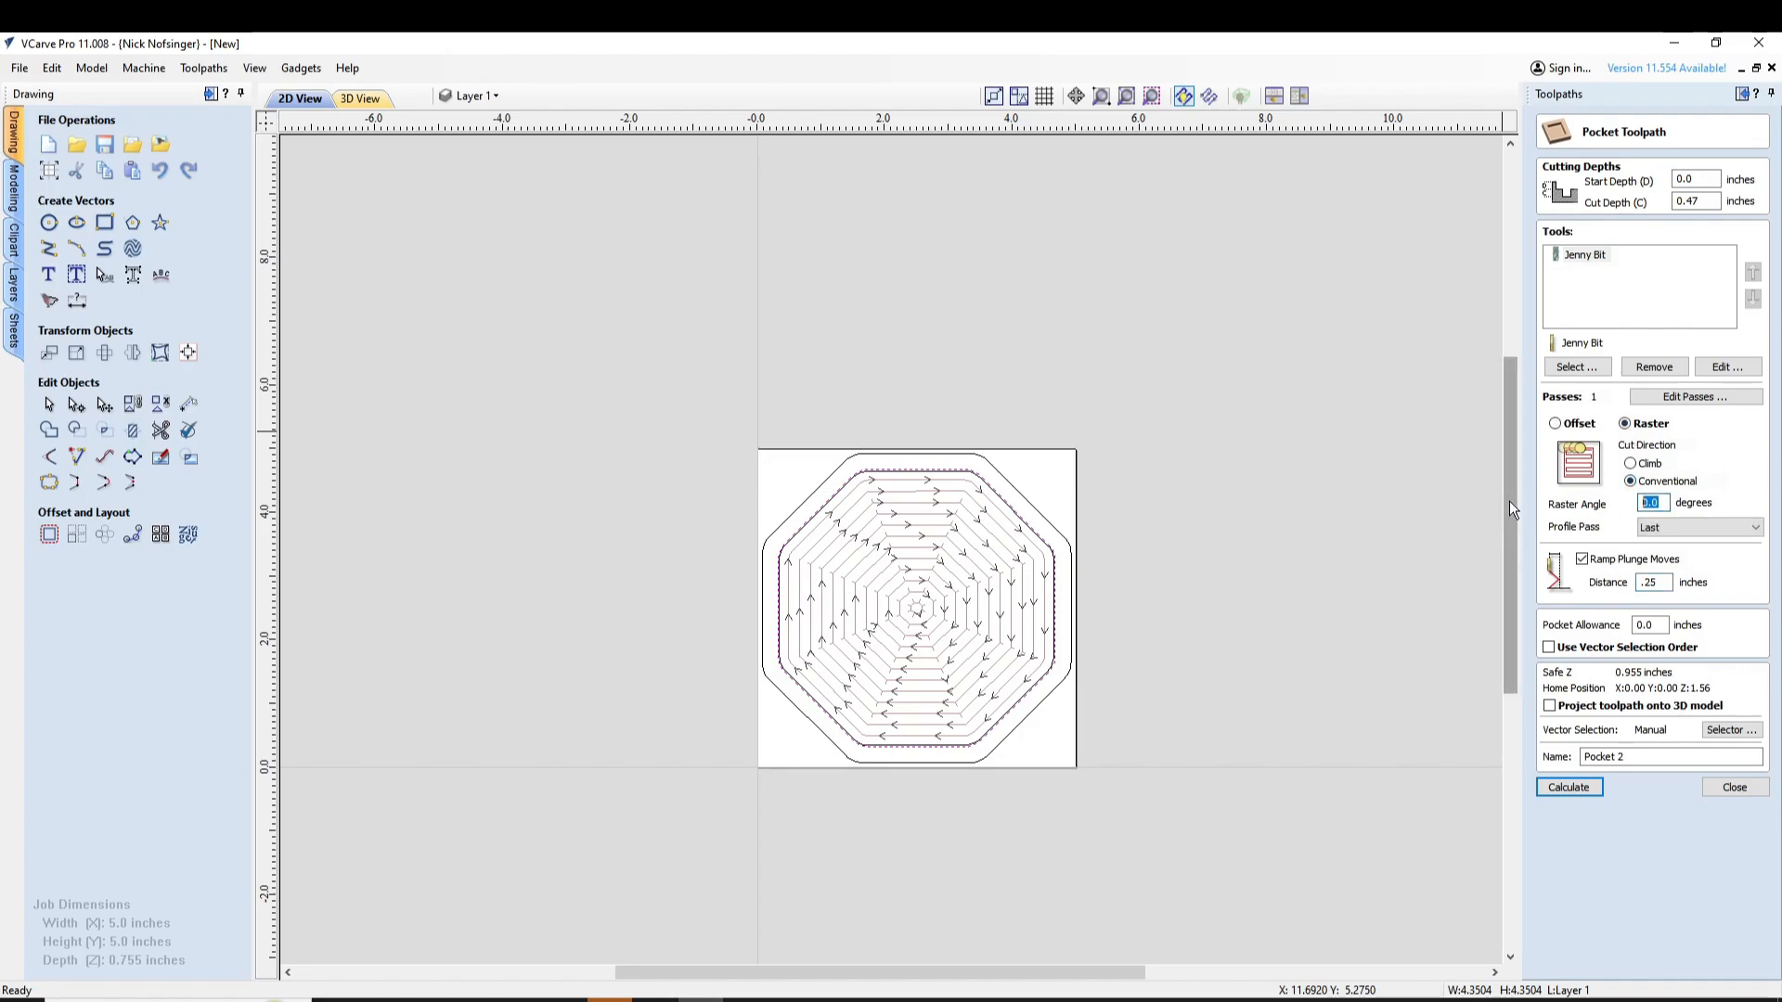
type("90")
double_click(1645, 625)
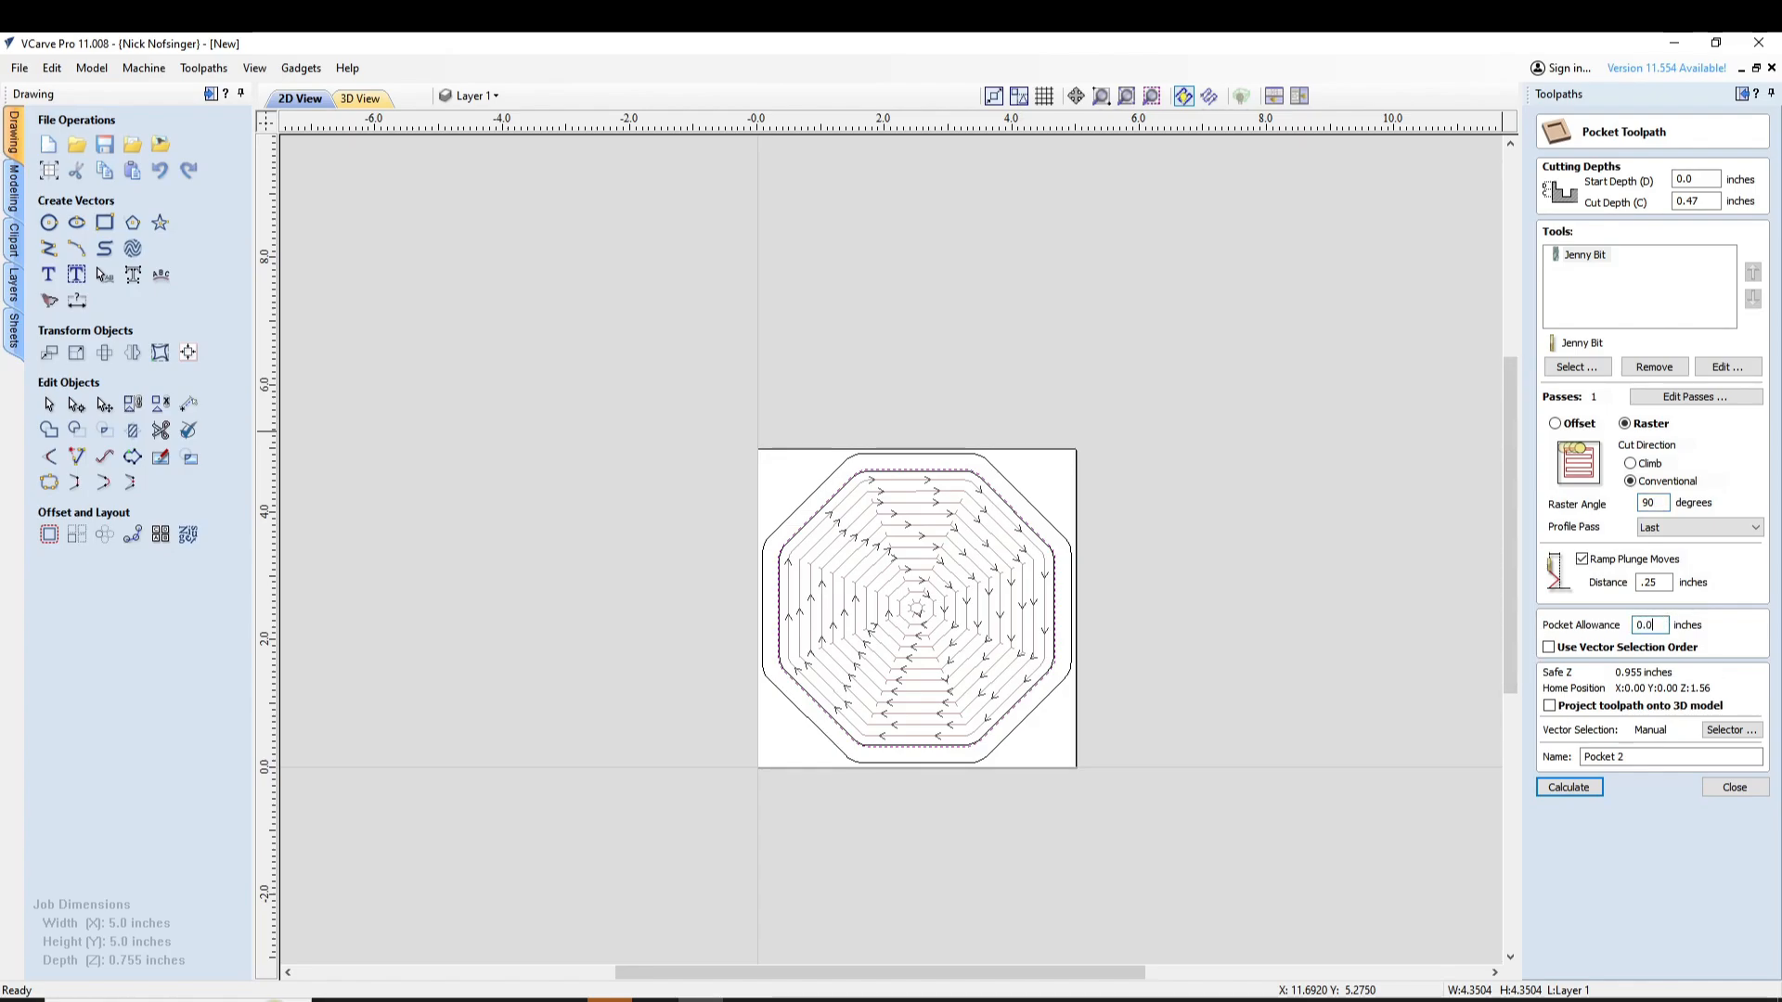
type("21")
Set the Jenny Bit's feed and plunge rates to 150 inches/min and its stepover to 40%, and calculate the second pocket toolpath
left_click(1728, 371)
double_click(766, 663)
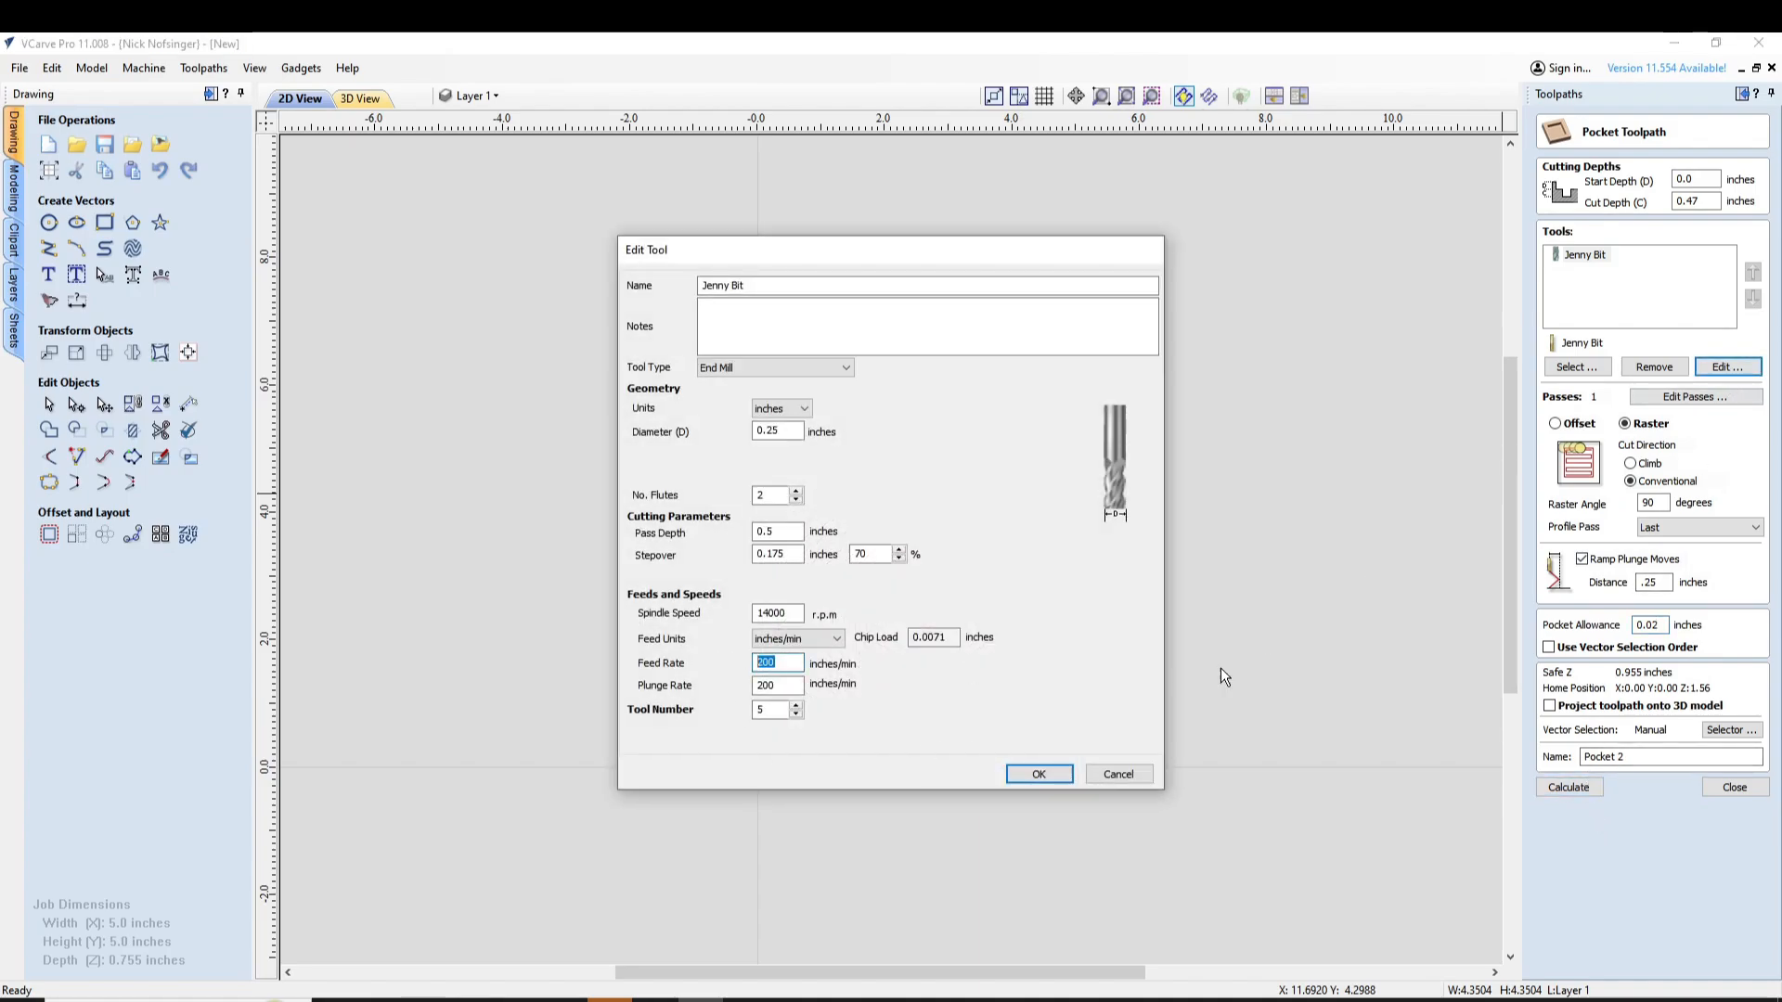
type("150")
double_click(862, 554)
type("40")
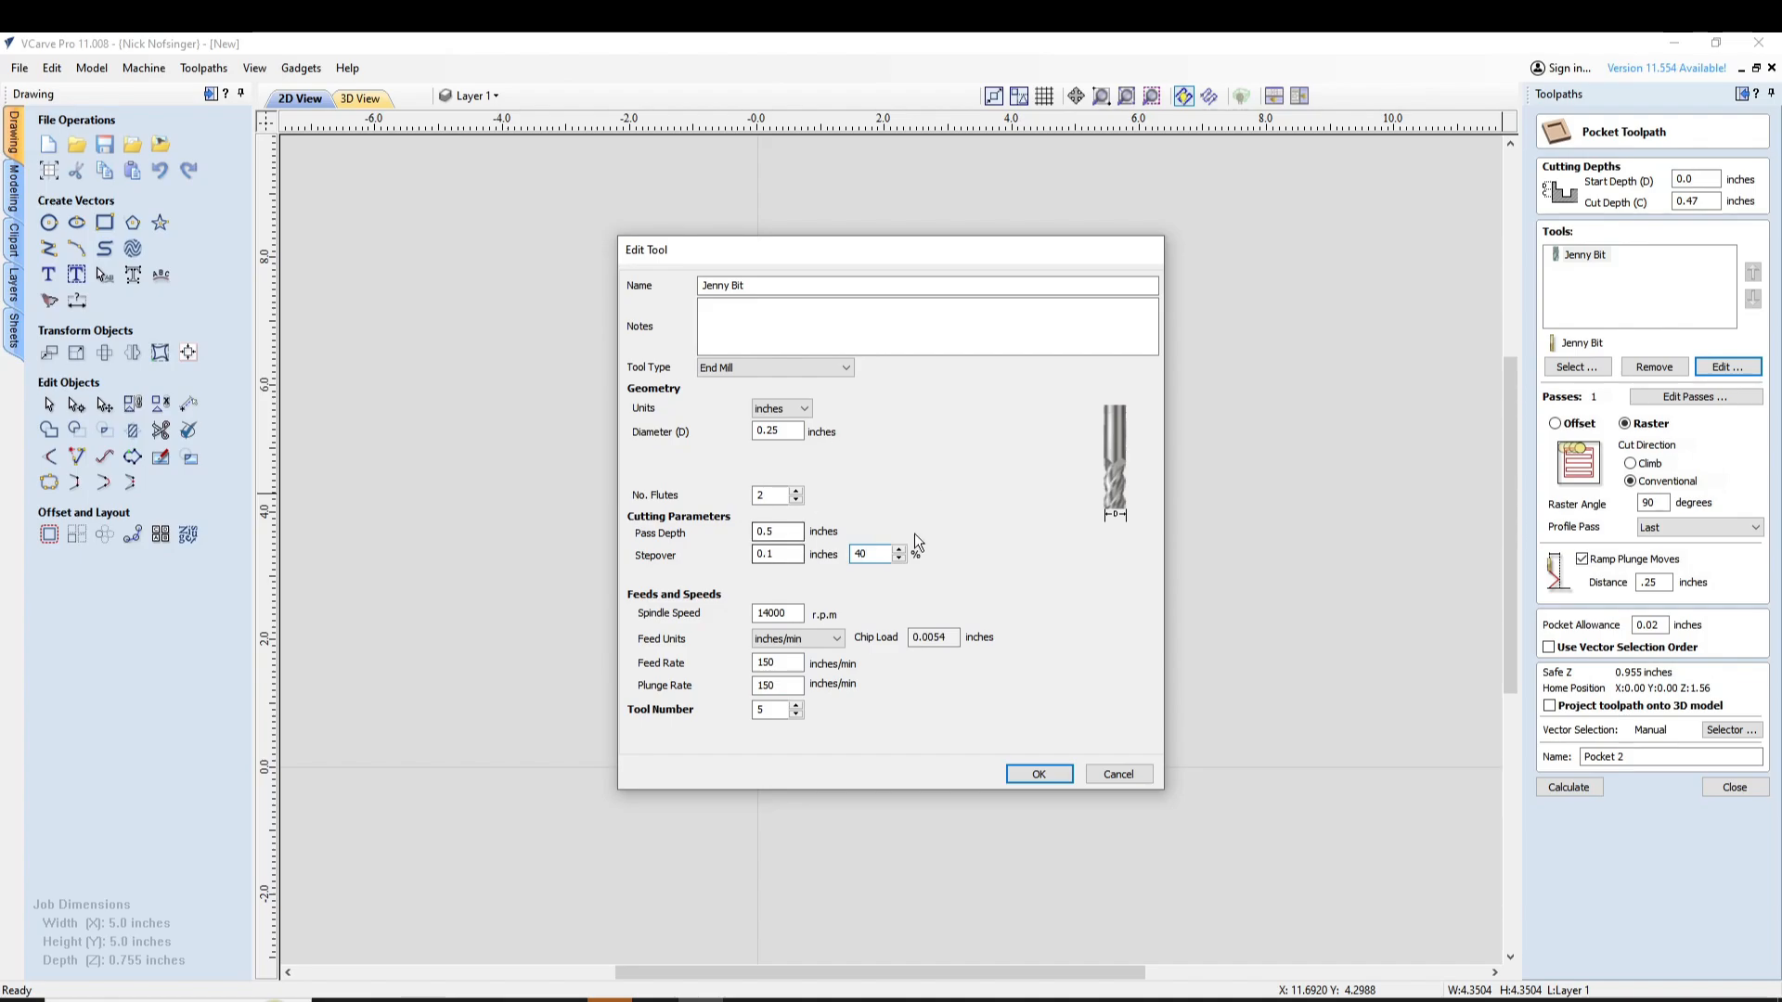
left_click(1035, 775)
left_click(1567, 786)
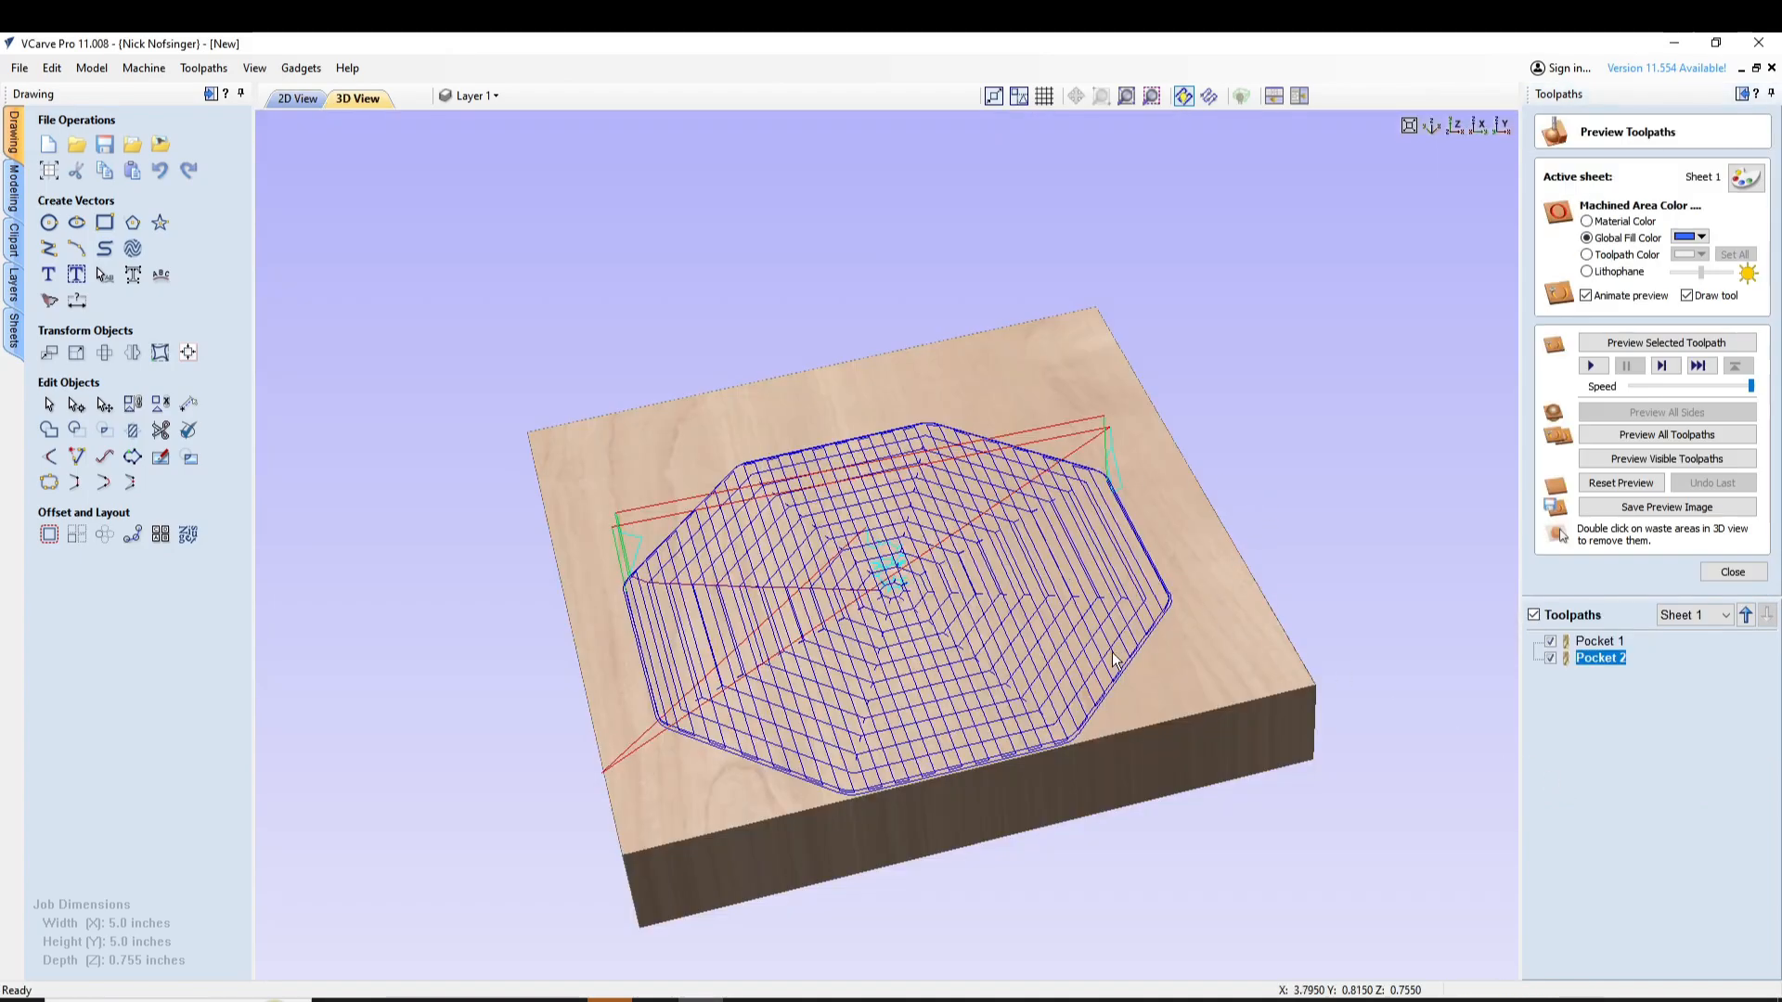
Examine the overlapping offset and raster pocket toolpaths in both the 3D and 2D views
left_click_drag(1077, 522, 919, 650)
left_click_drag(942, 570, 715, 626)
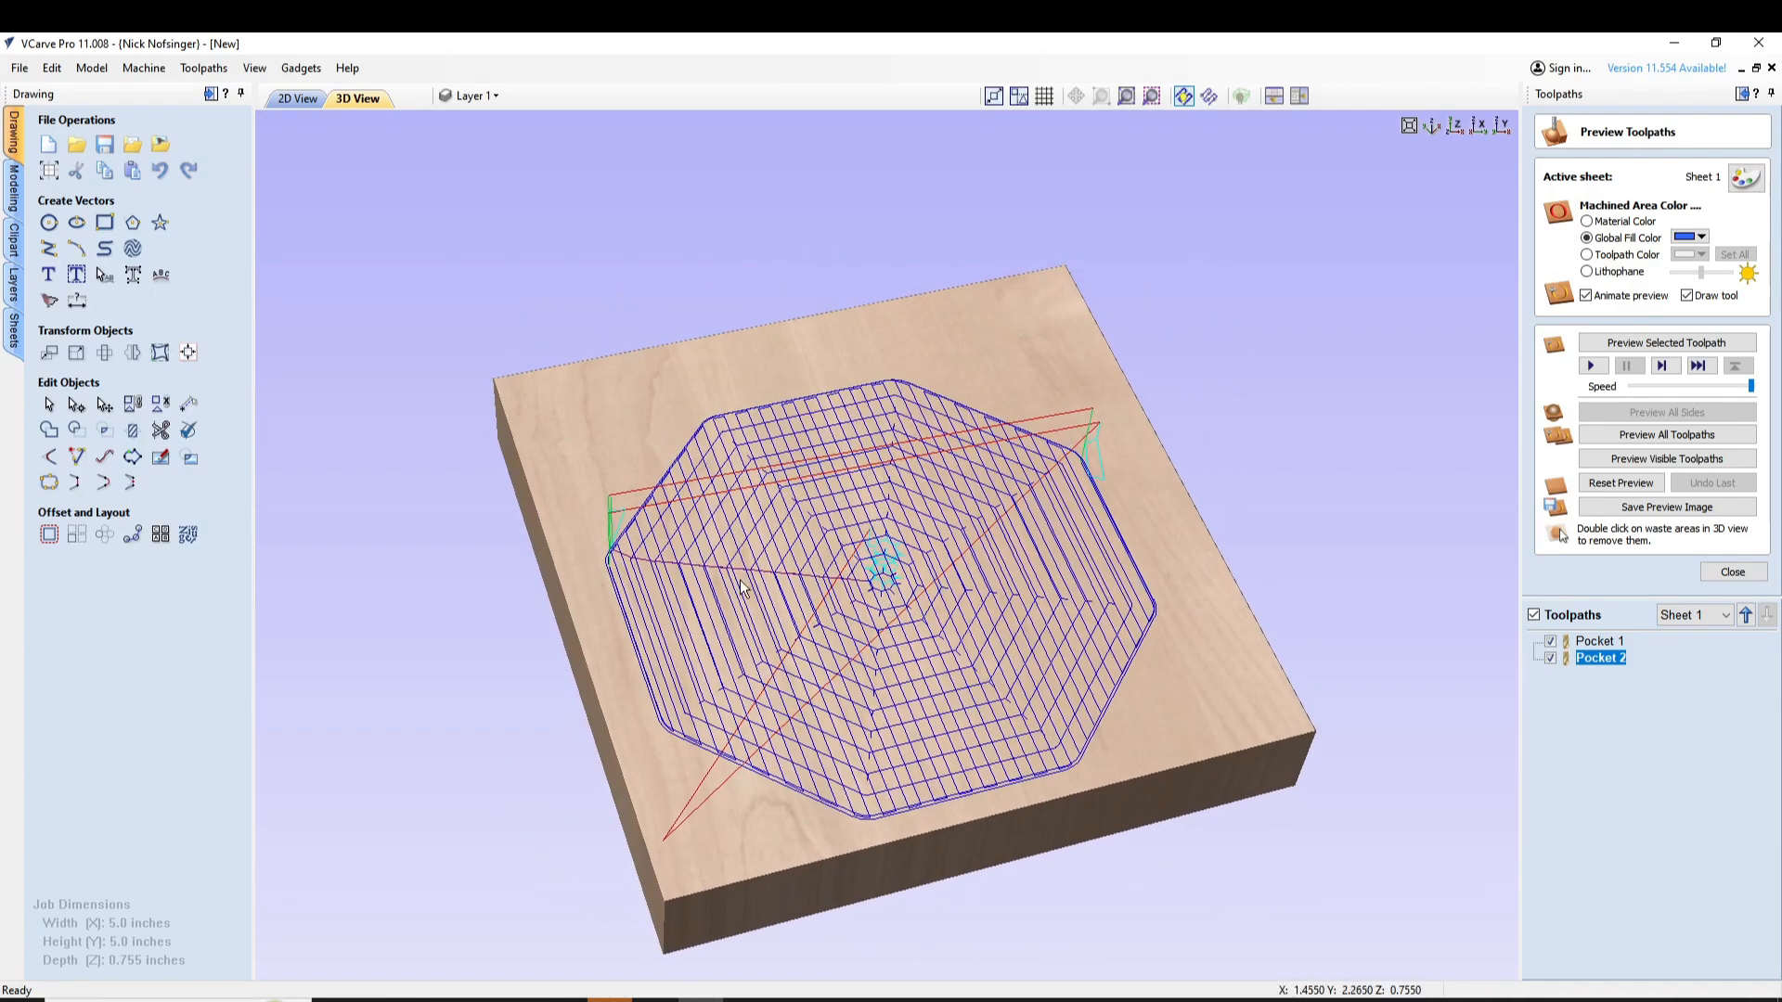
left_click(295, 98)
scroll(908, 621, "up", 4)
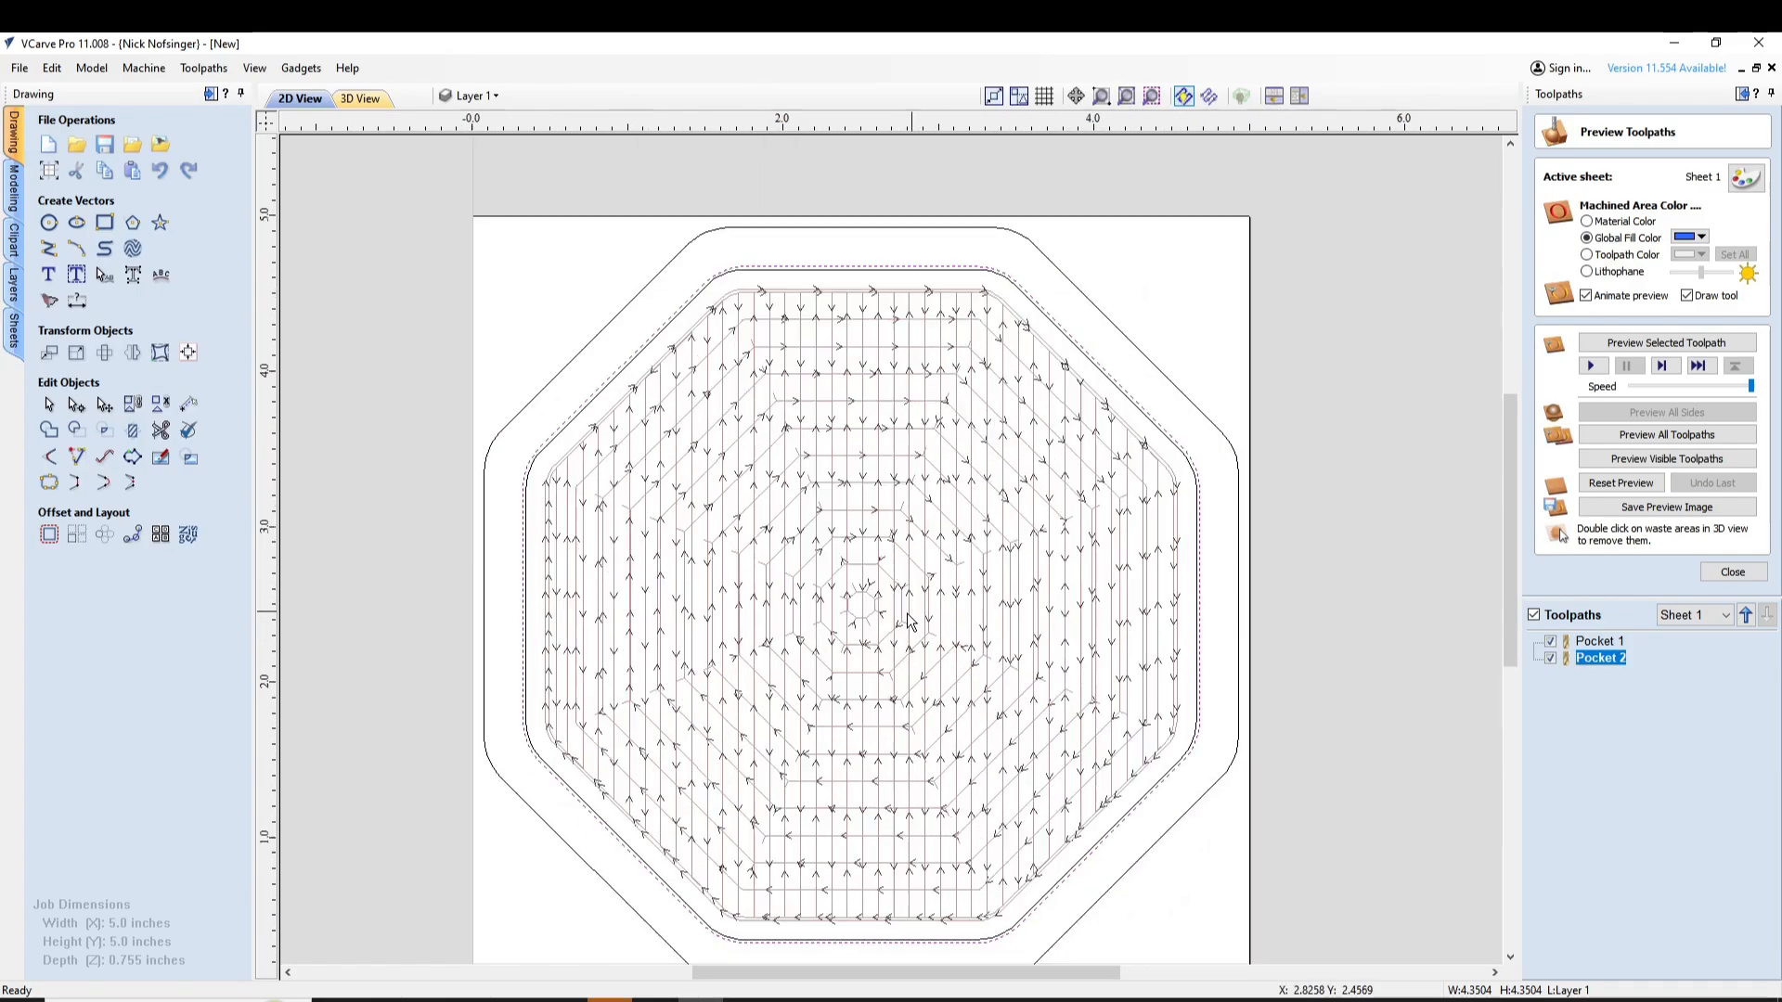
scroll(908, 622, "down", 4)
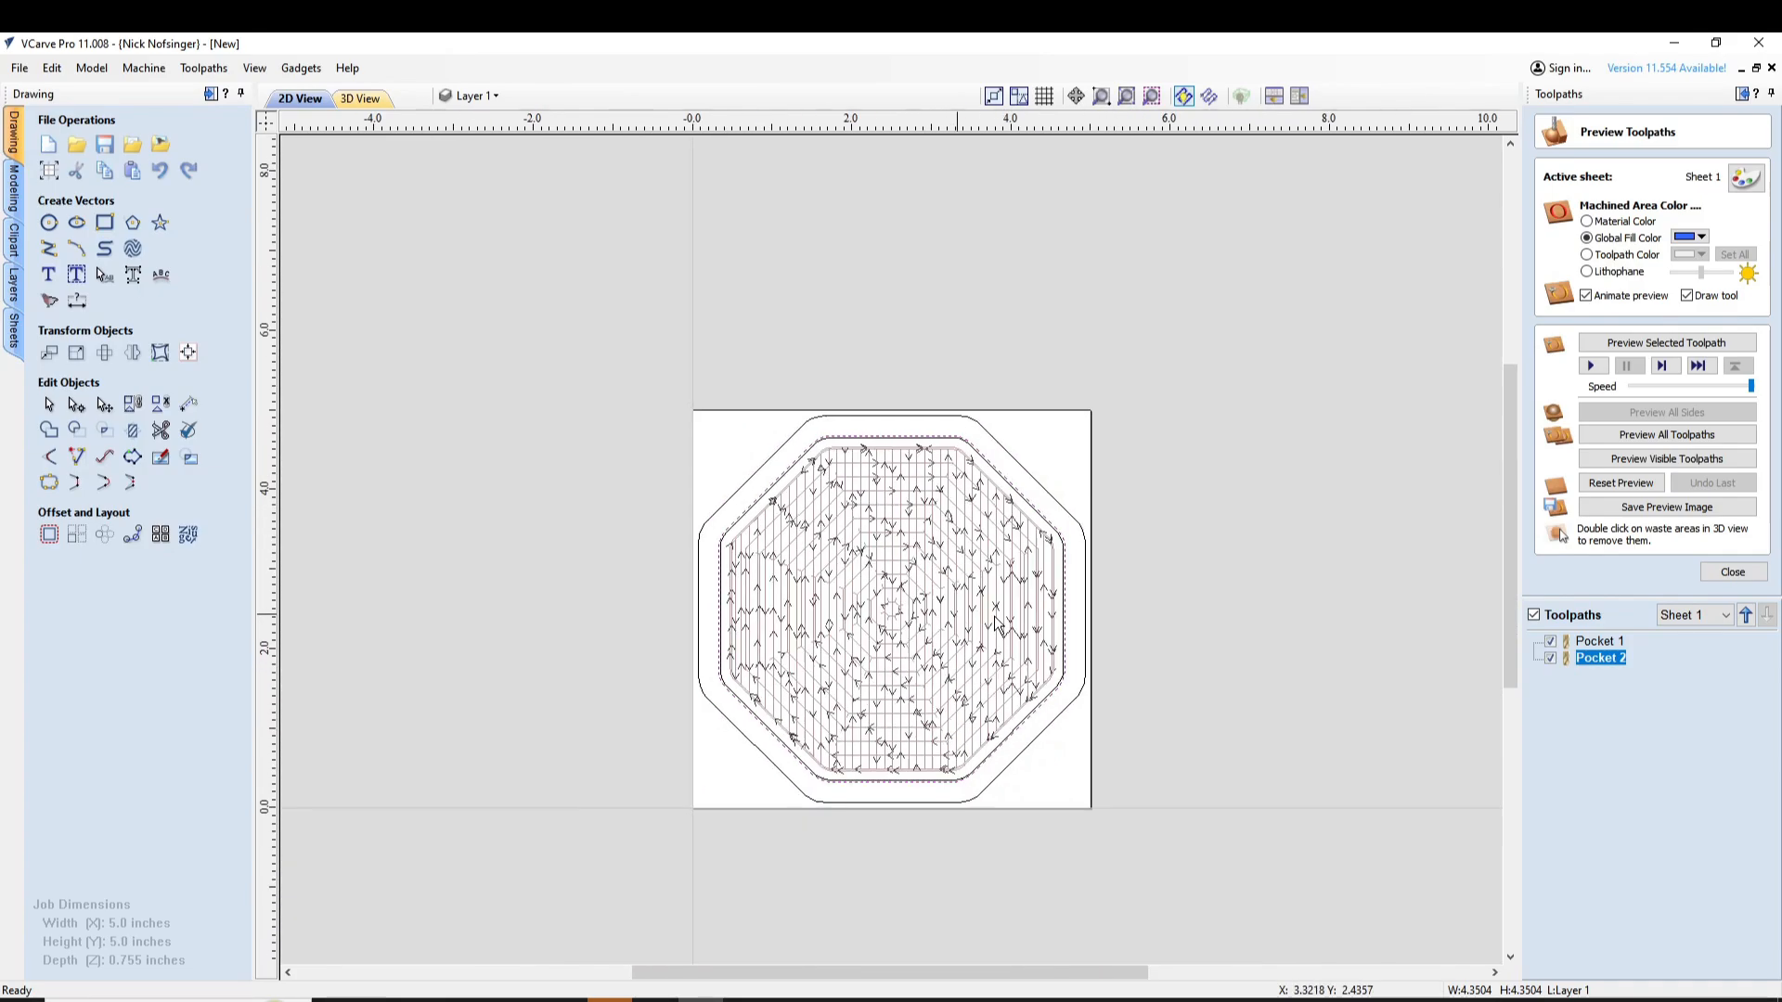
left_click(364, 93)
left_click_drag(1275, 706, 1212, 721)
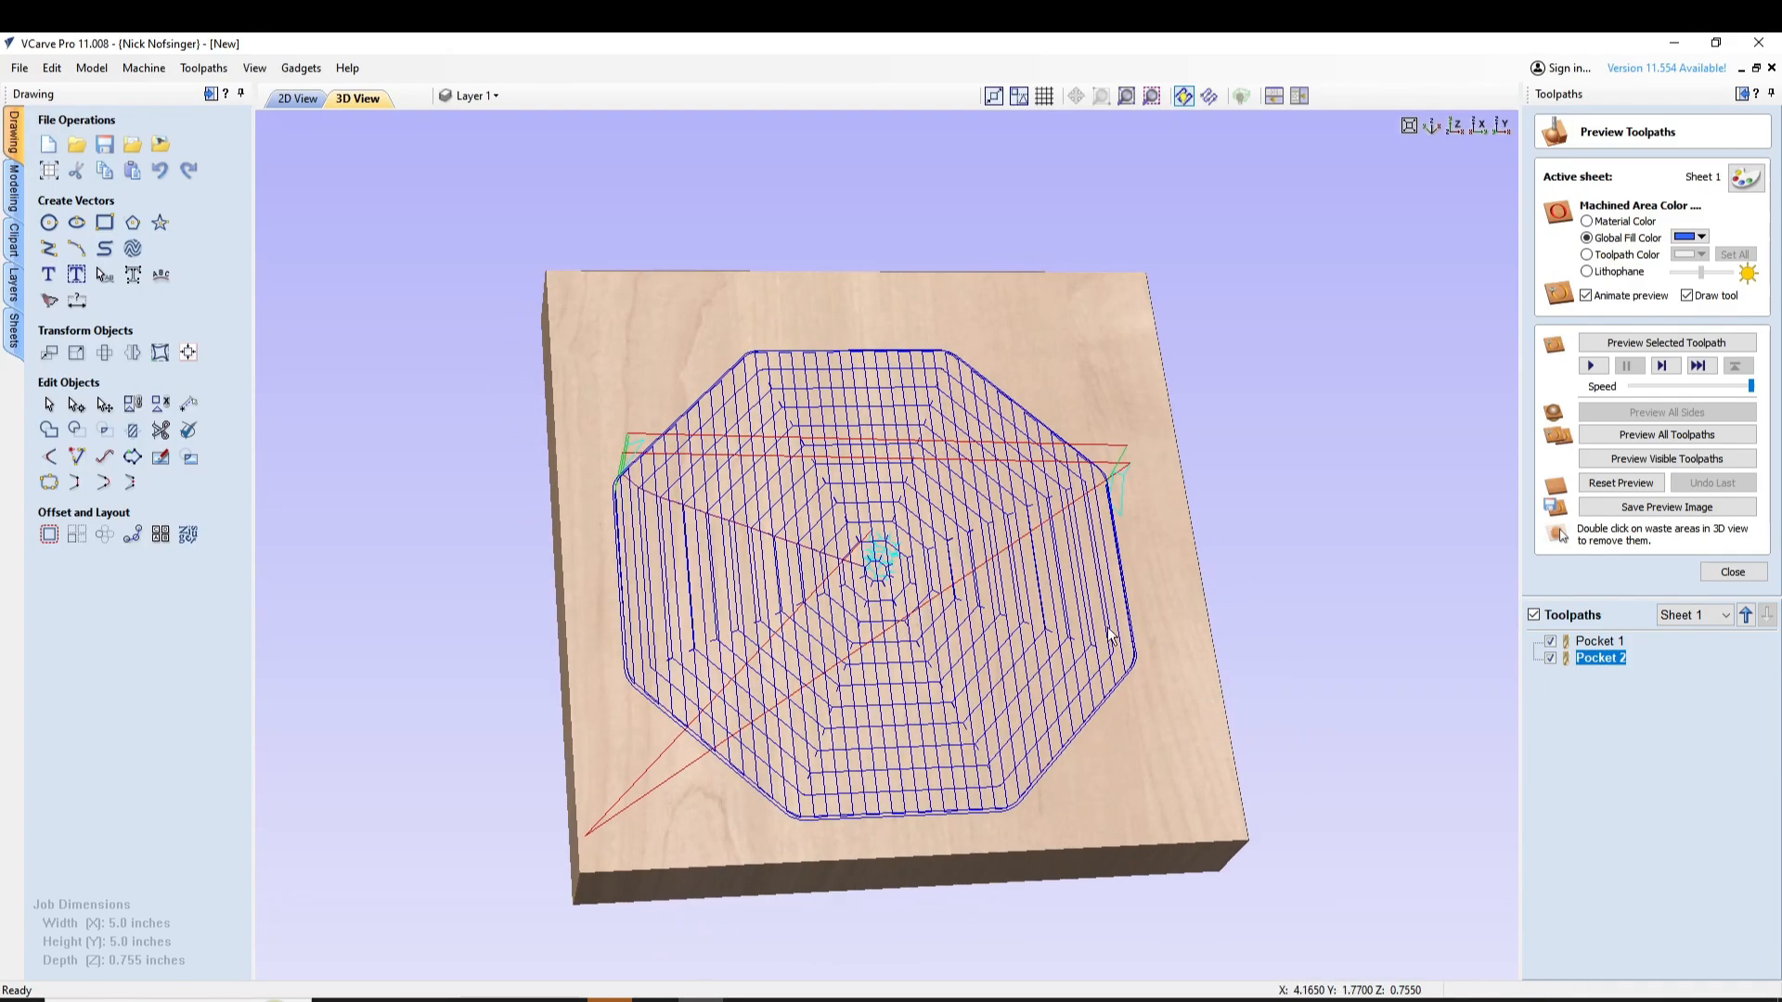
Hide the Pocket 1 toolpath, simulate Pocket 2, and reset the simulation to preview all toolpaths
left_click(1550, 641)
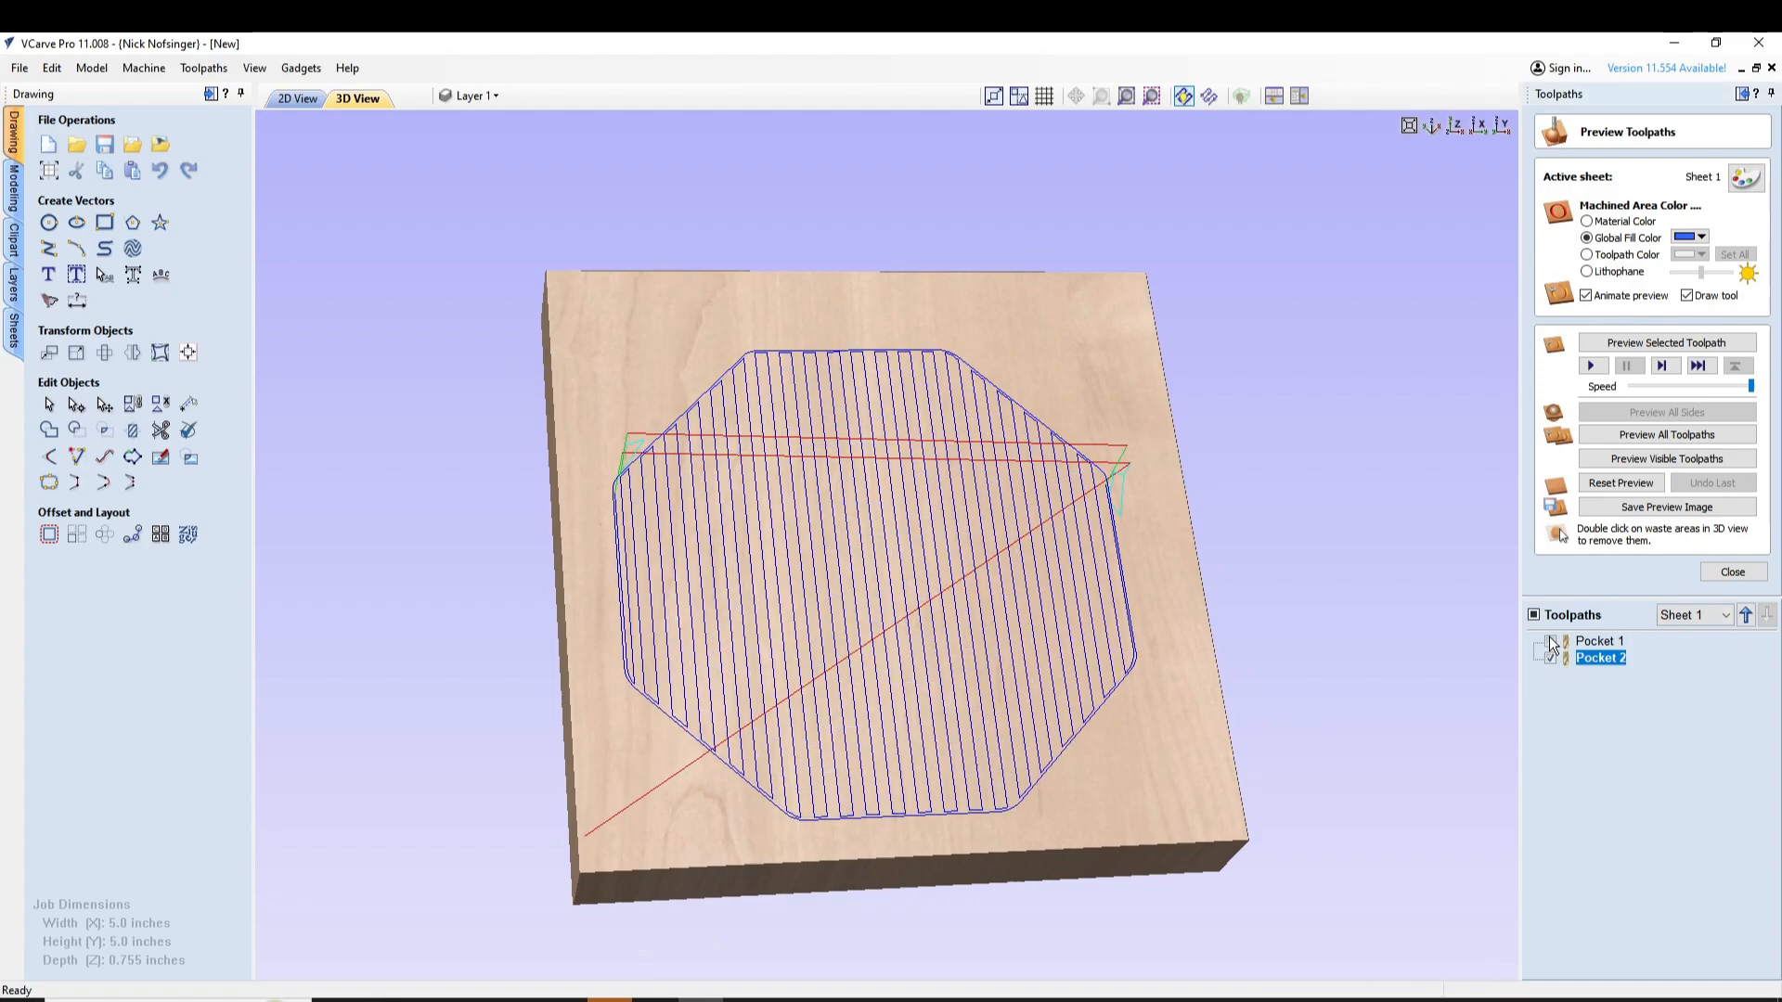
left_click(1592, 365)
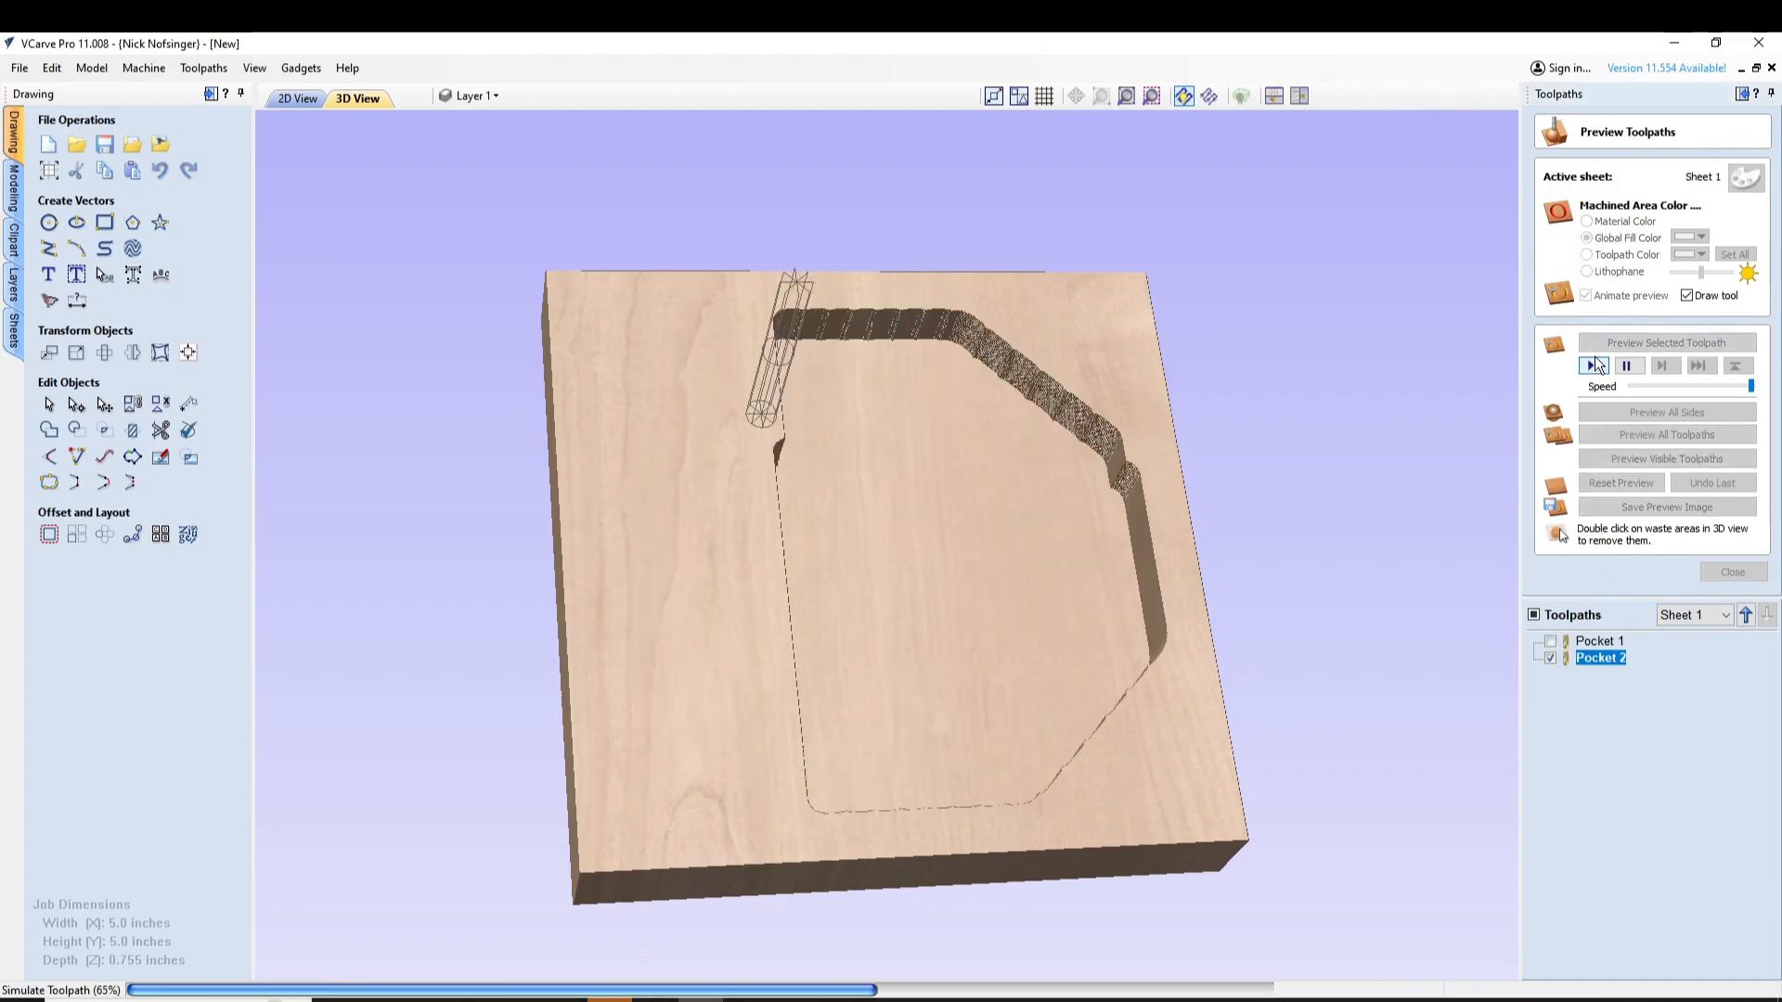
left_click(1549, 643)
left_click(1593, 366)
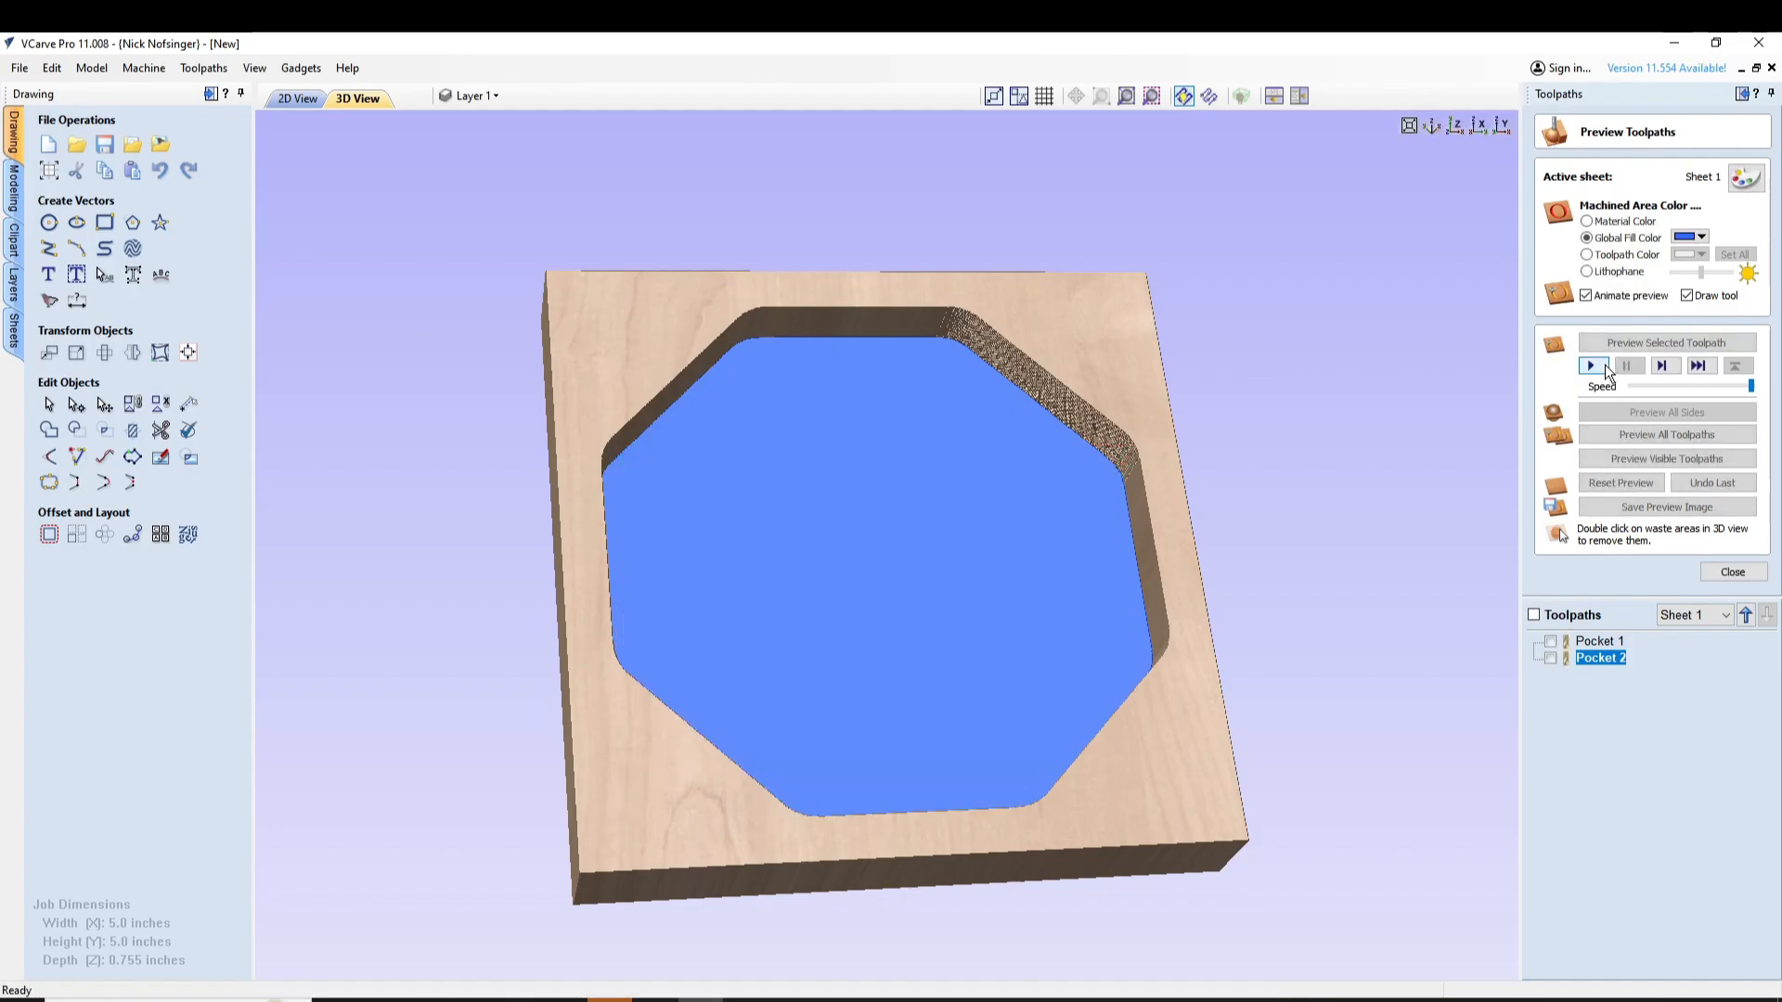
left_click(1620, 483)
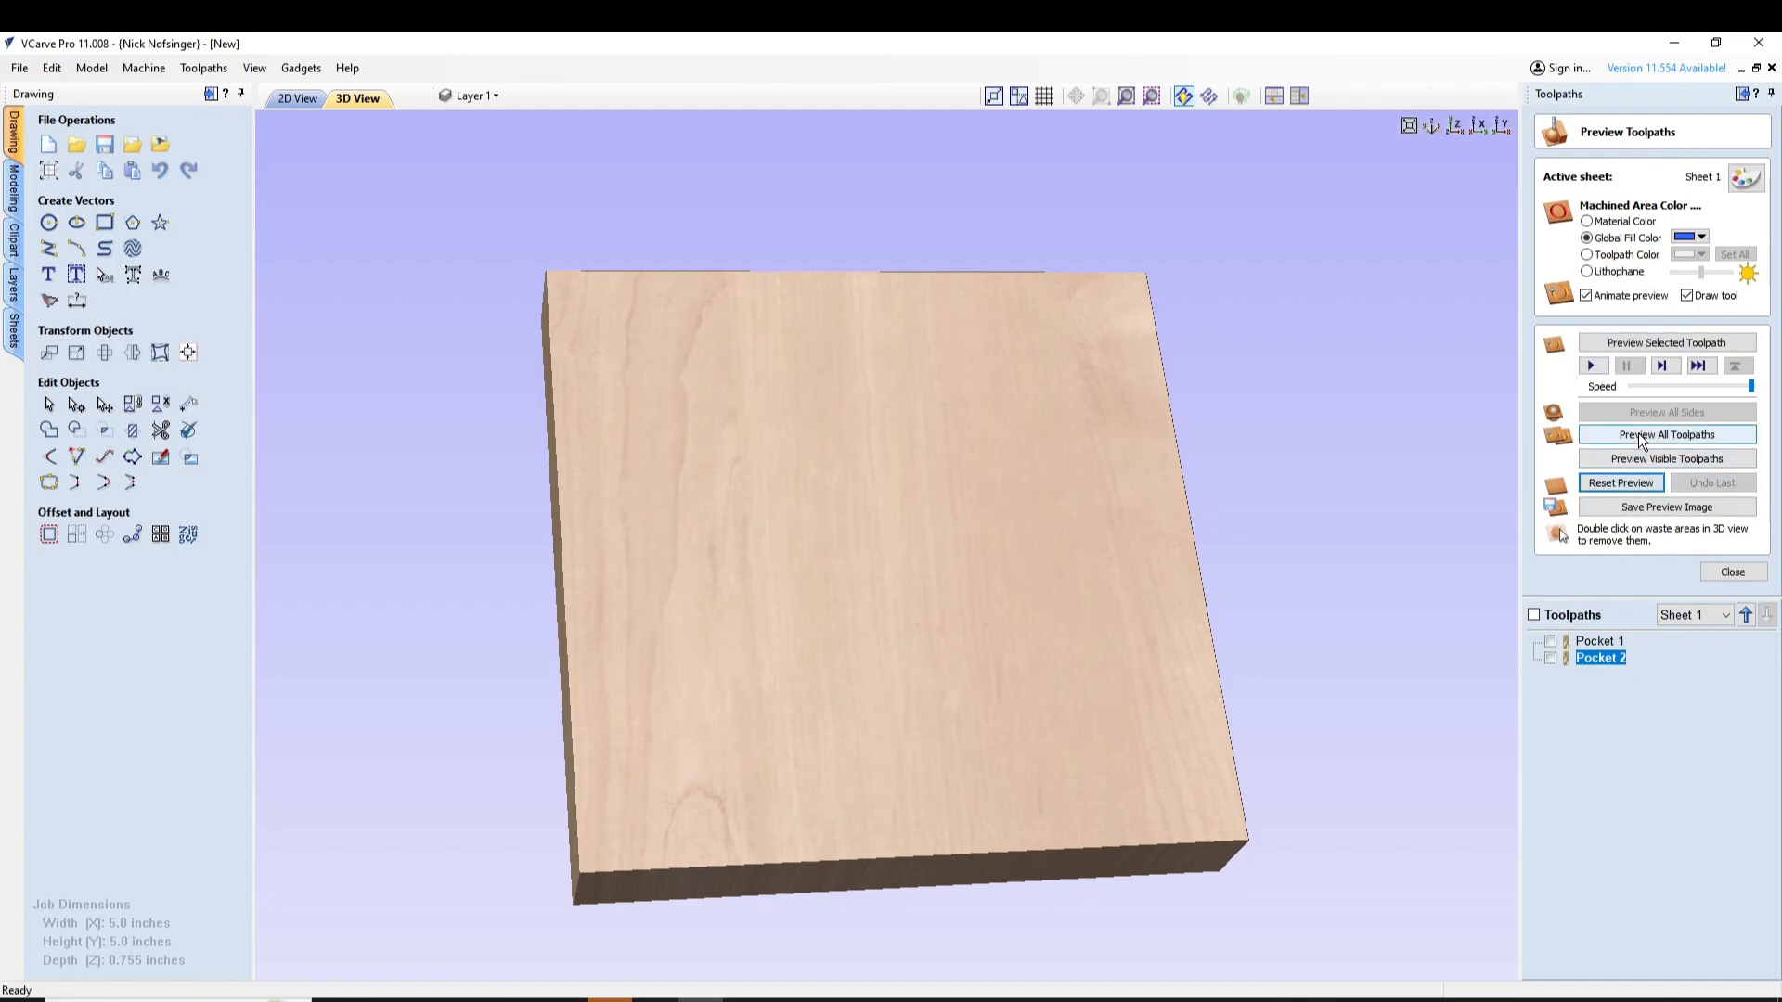
left_click(1638, 435)
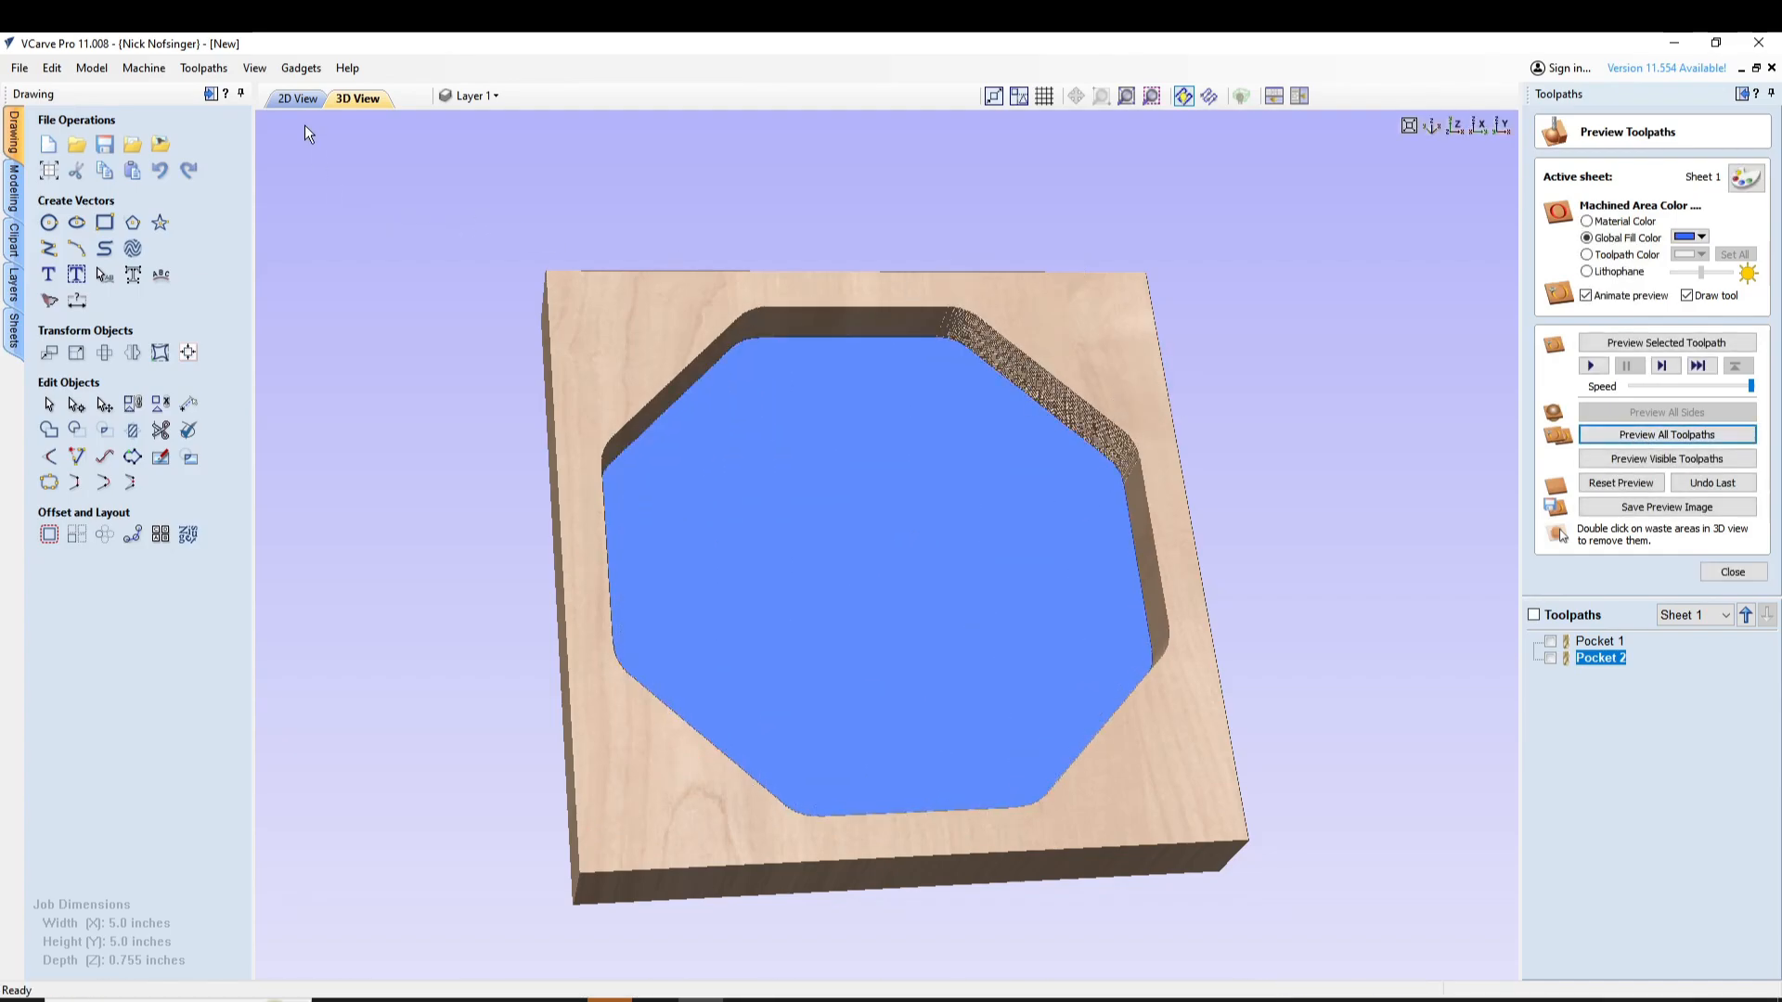
Recalculate the Pocket 2 toolpath with its existing settings and close the preview in the 2D view
double_click(1600, 654)
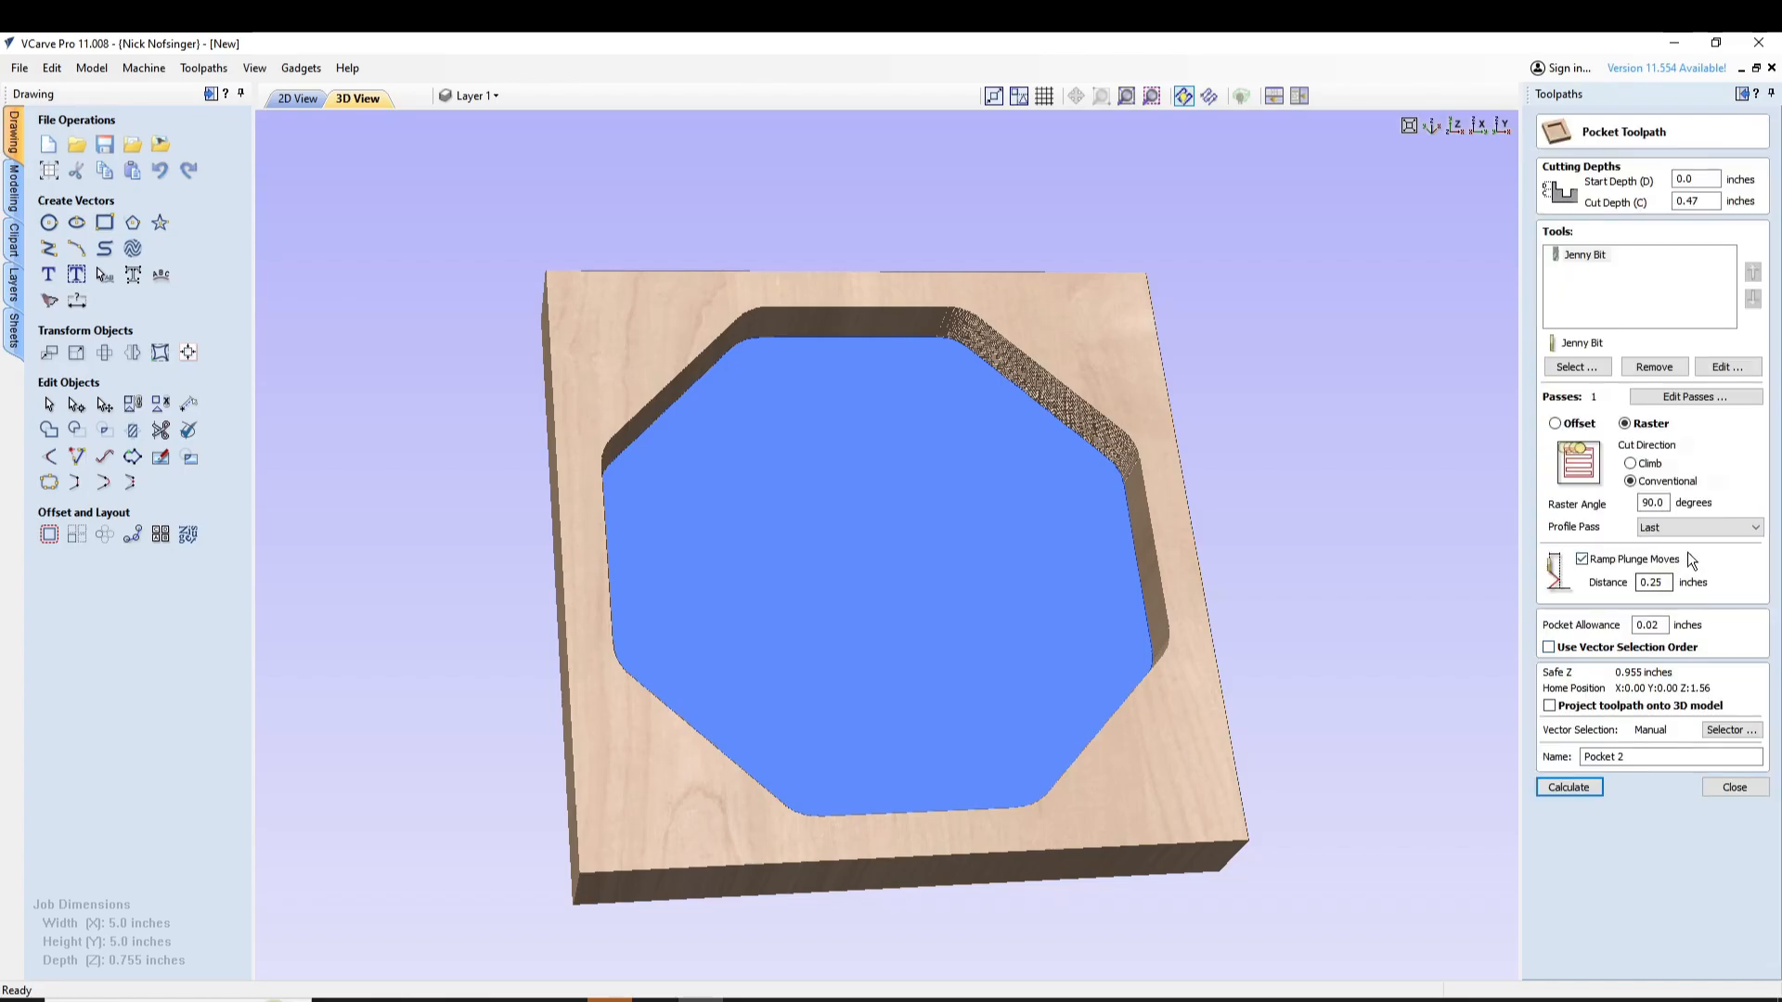
left_click(1591, 789)
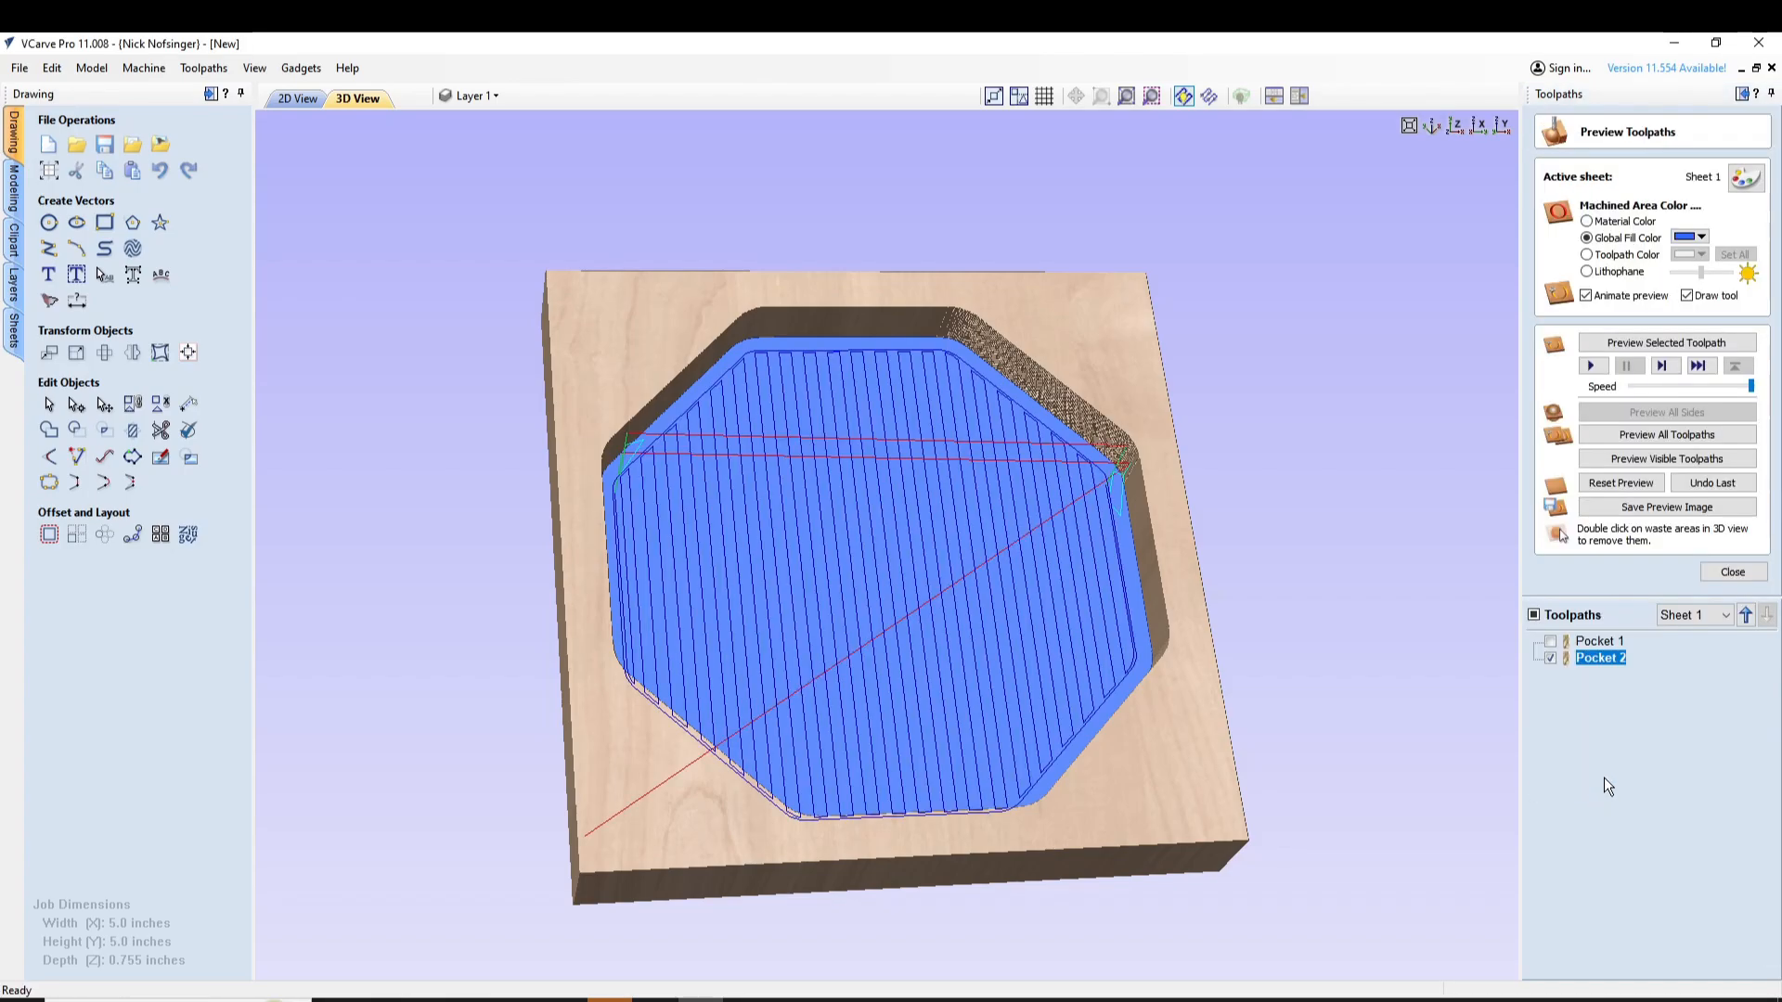
left_click(297, 98)
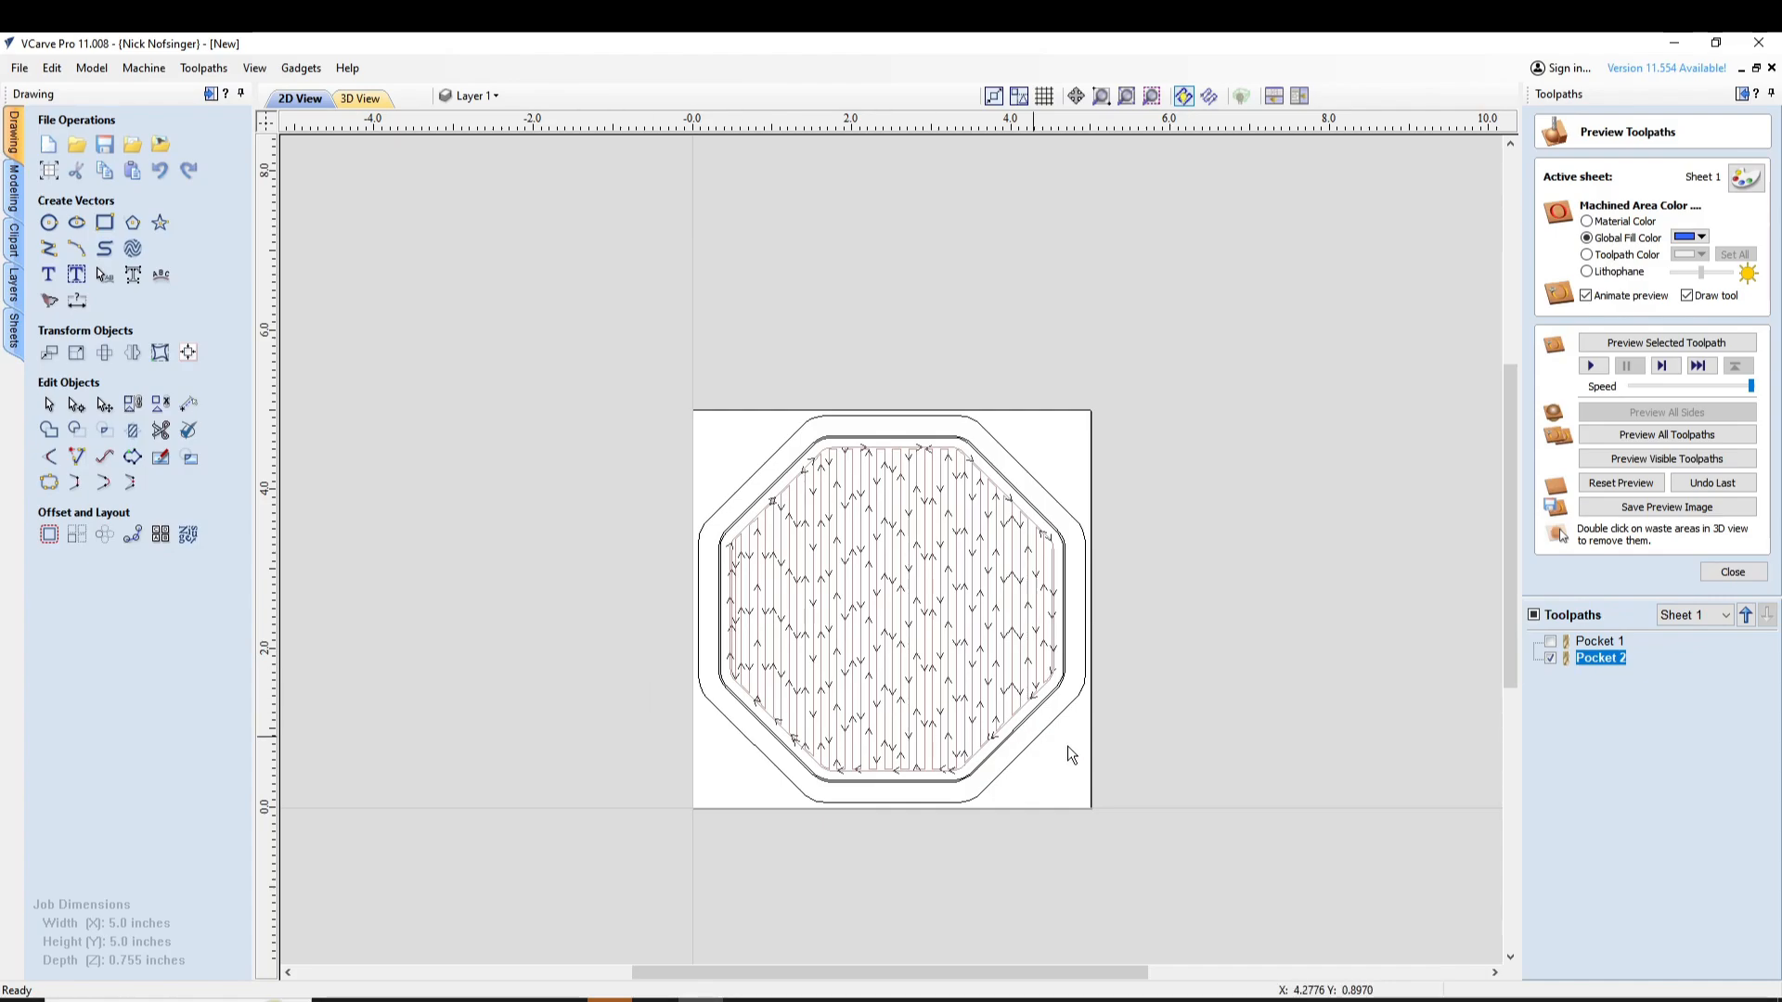
left_click(1732, 572)
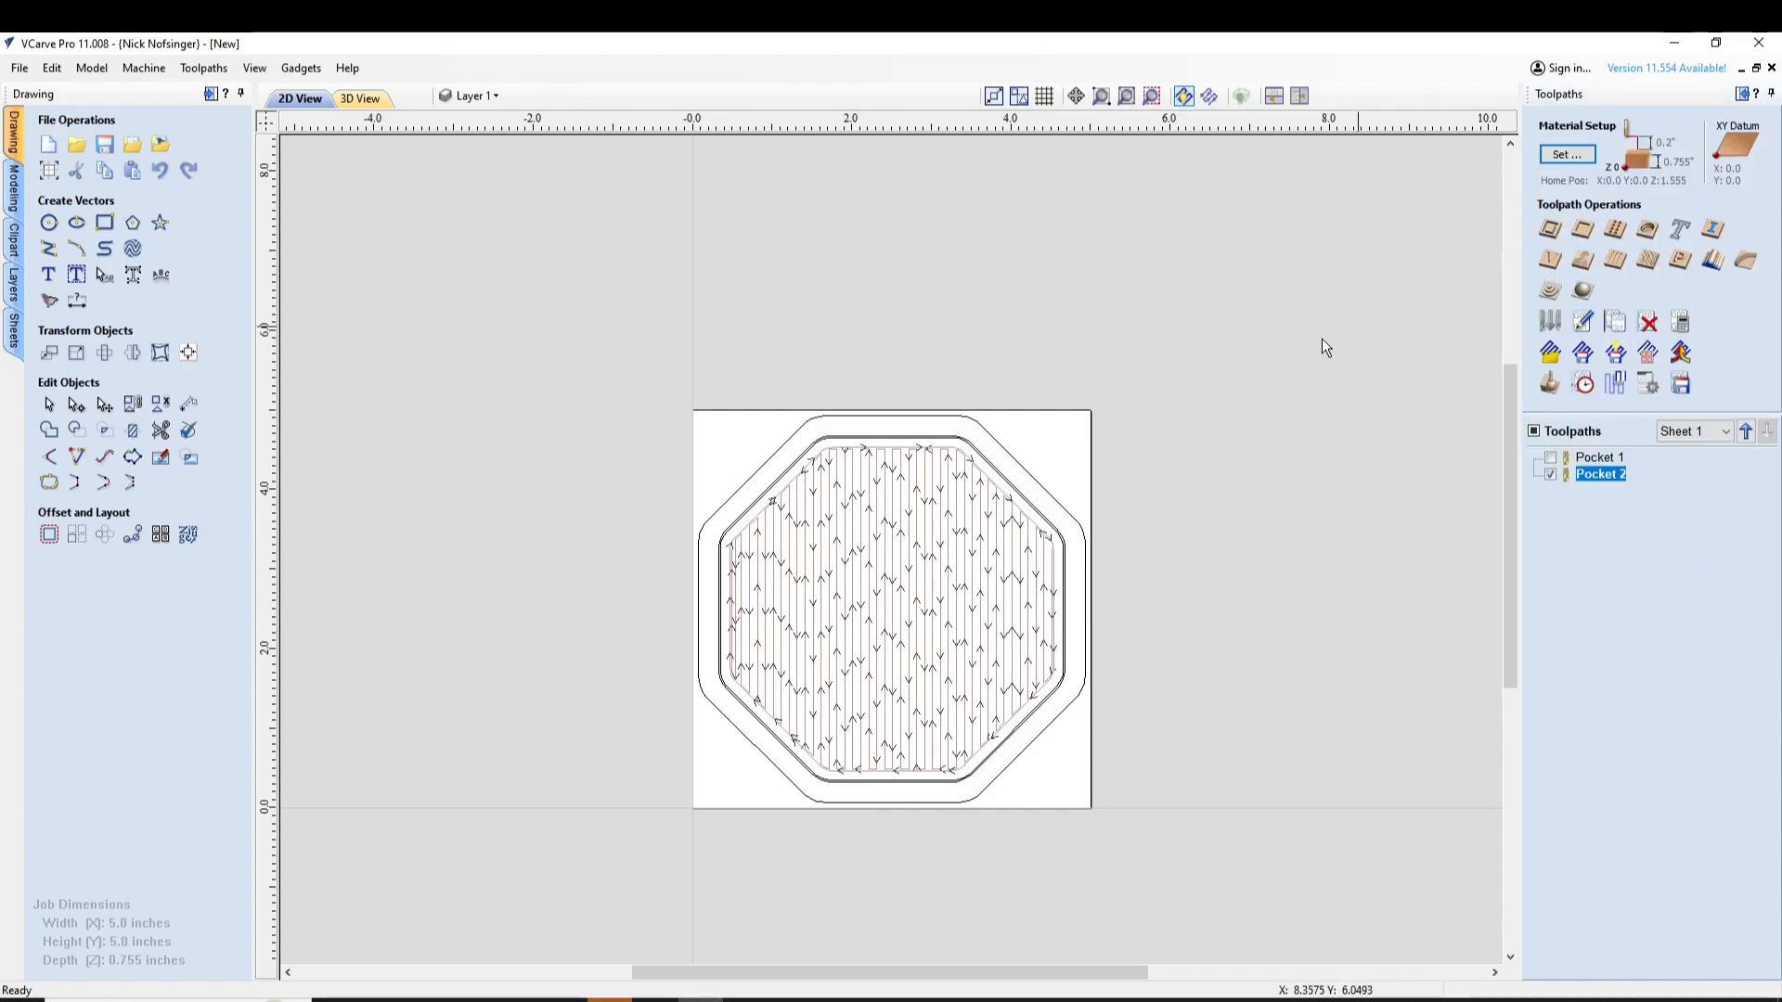
Start a 2D profile toolpath on the outermost octagon and choose the Jenny Bit as its tool
left_click(1025, 467)
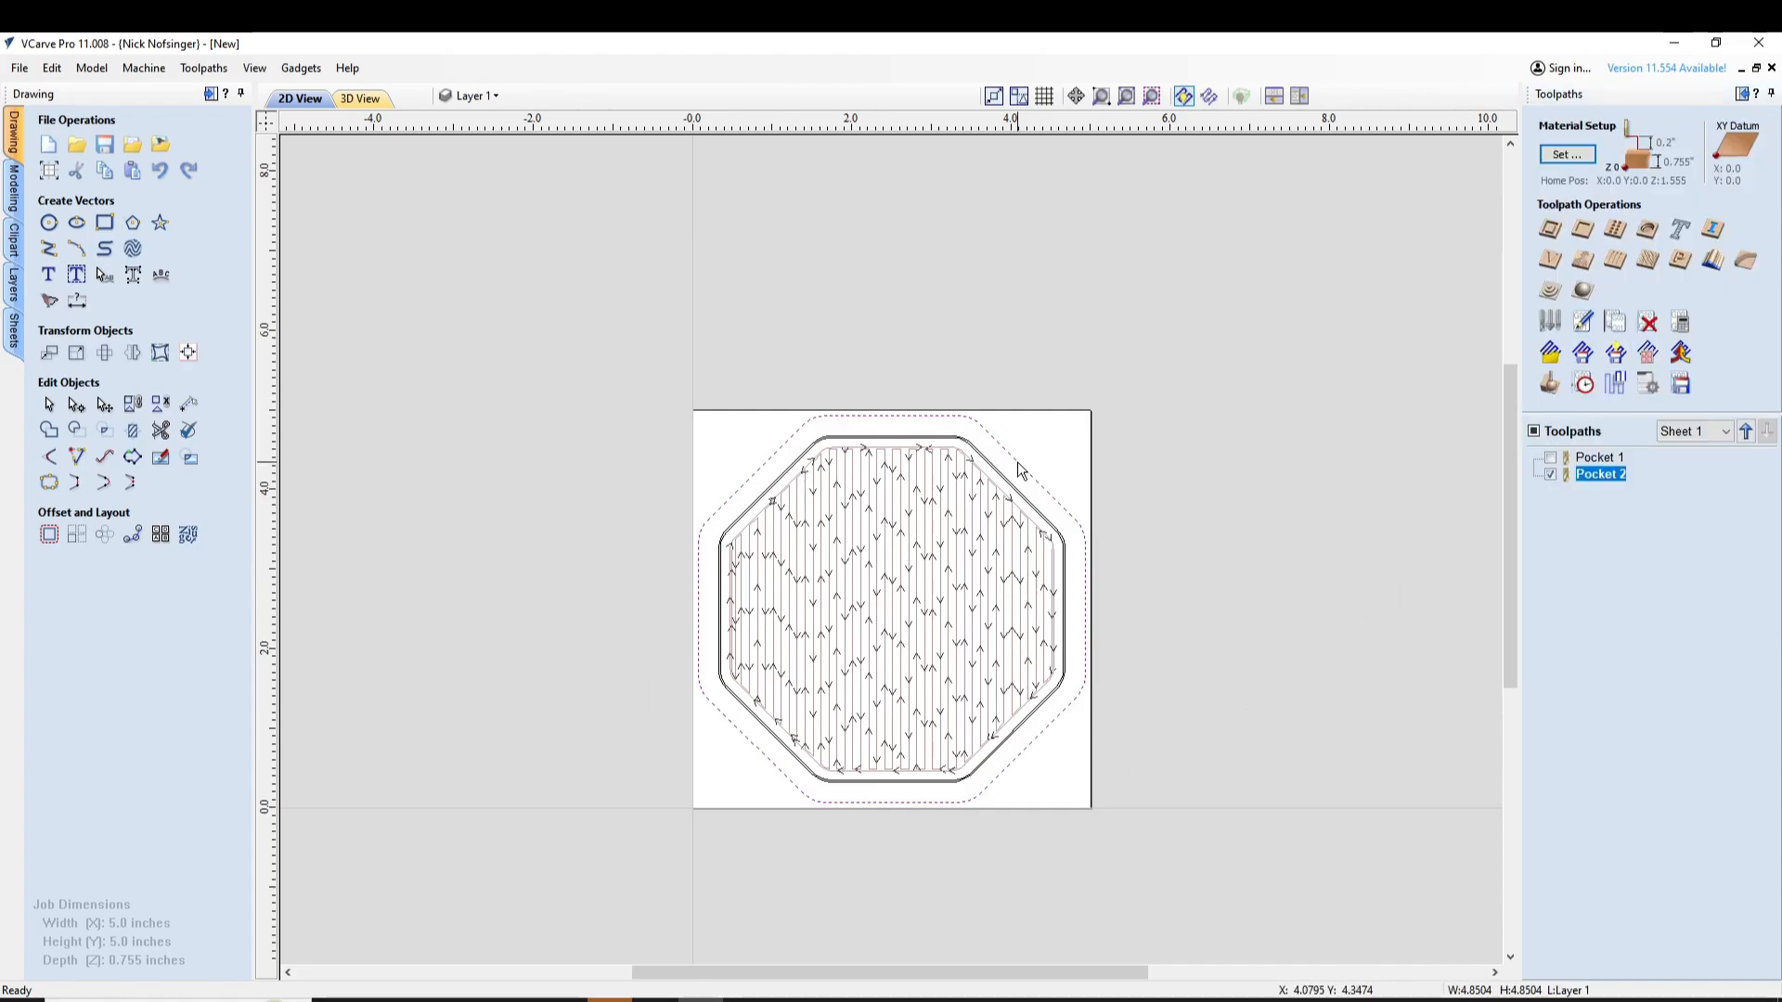
left_click(1549, 230)
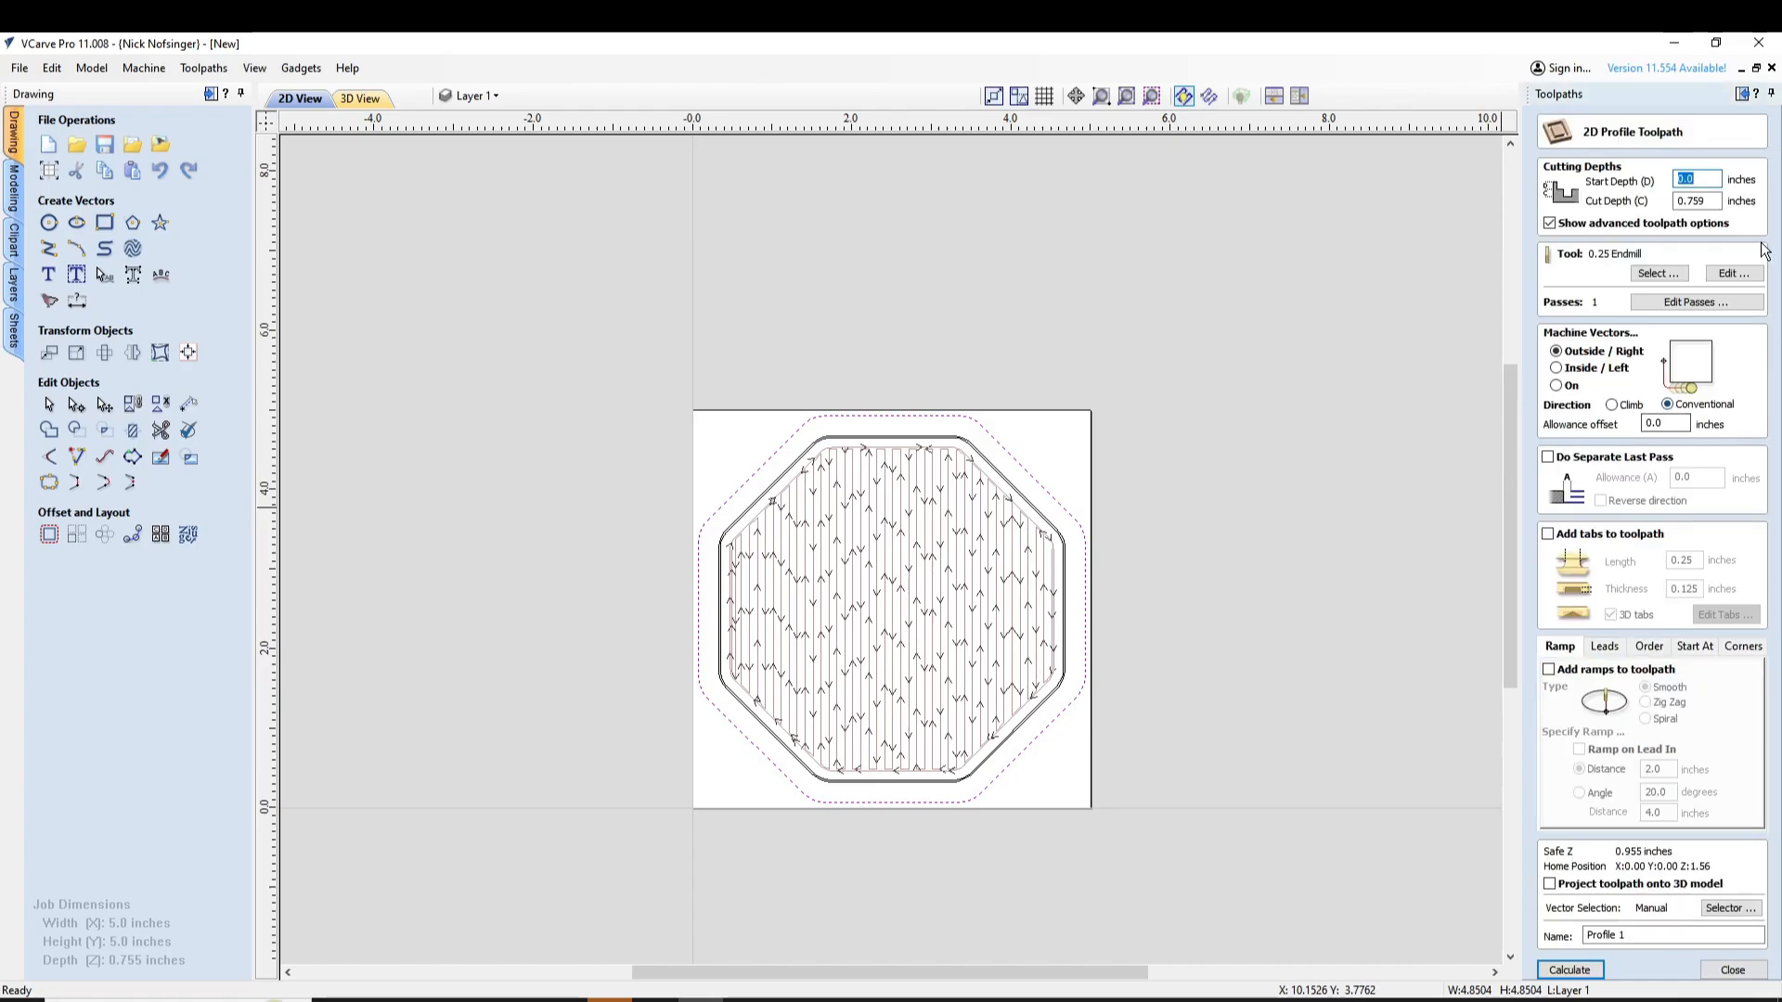
left_click(1659, 274)
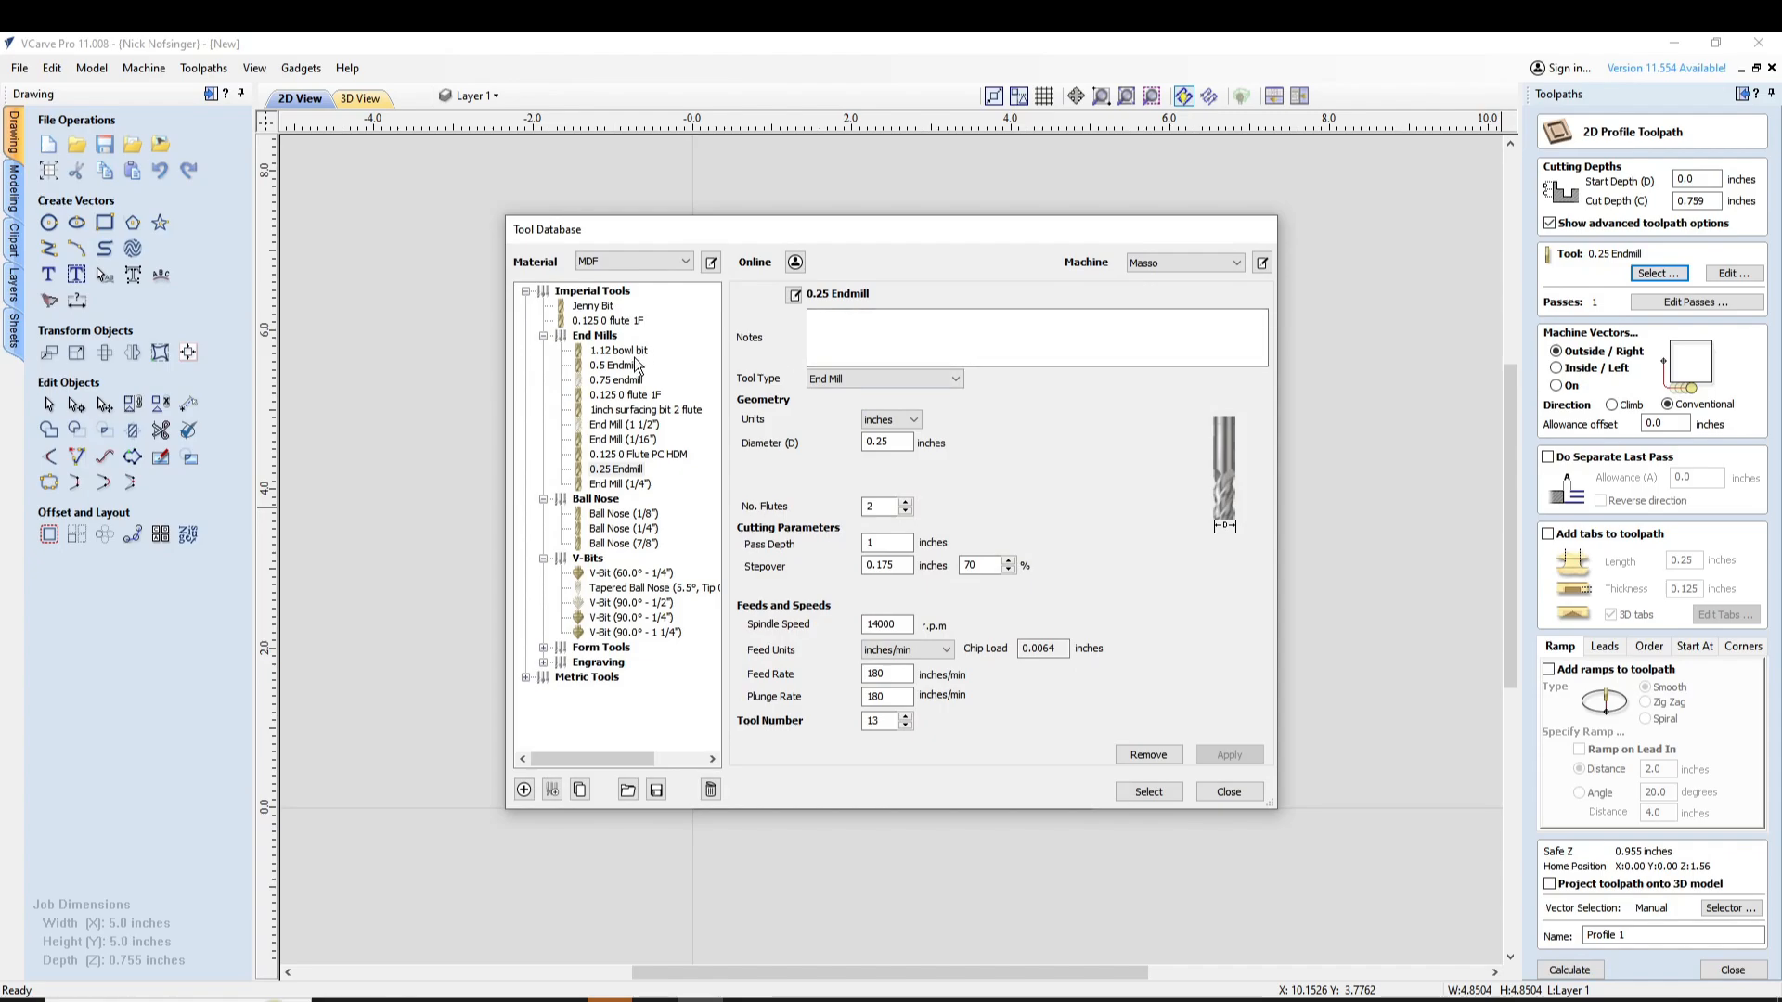
left_click(594, 306)
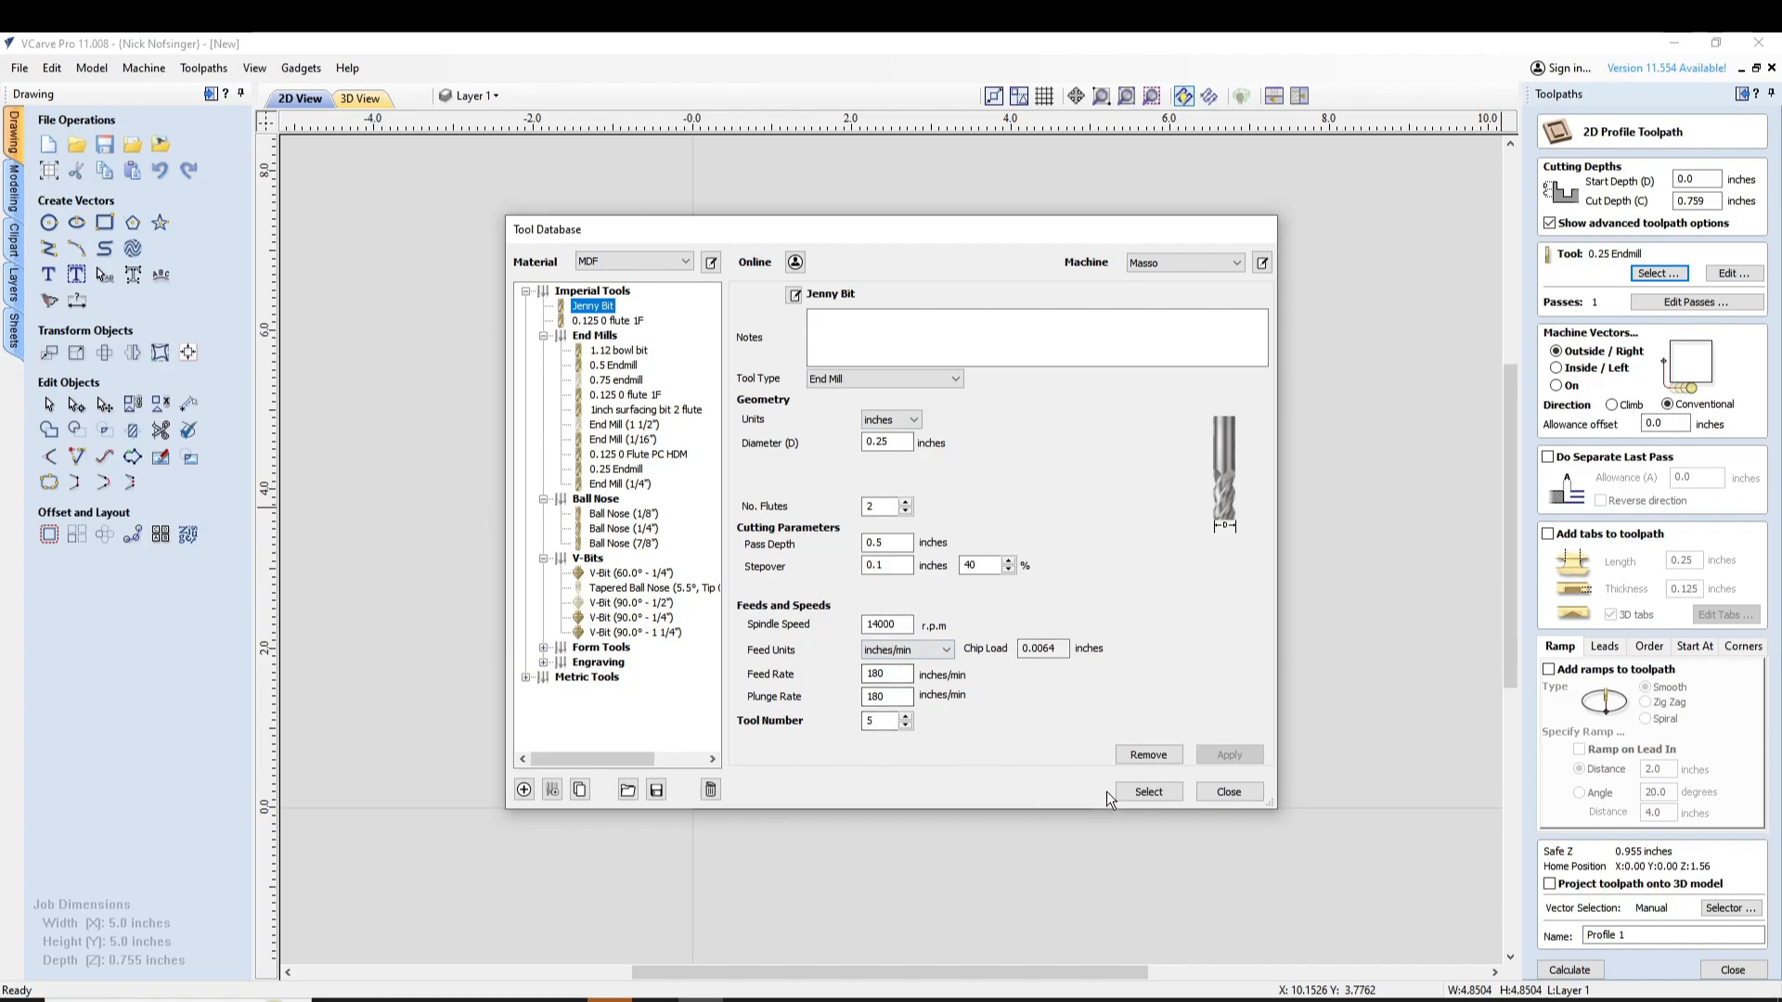
left_click(1160, 791)
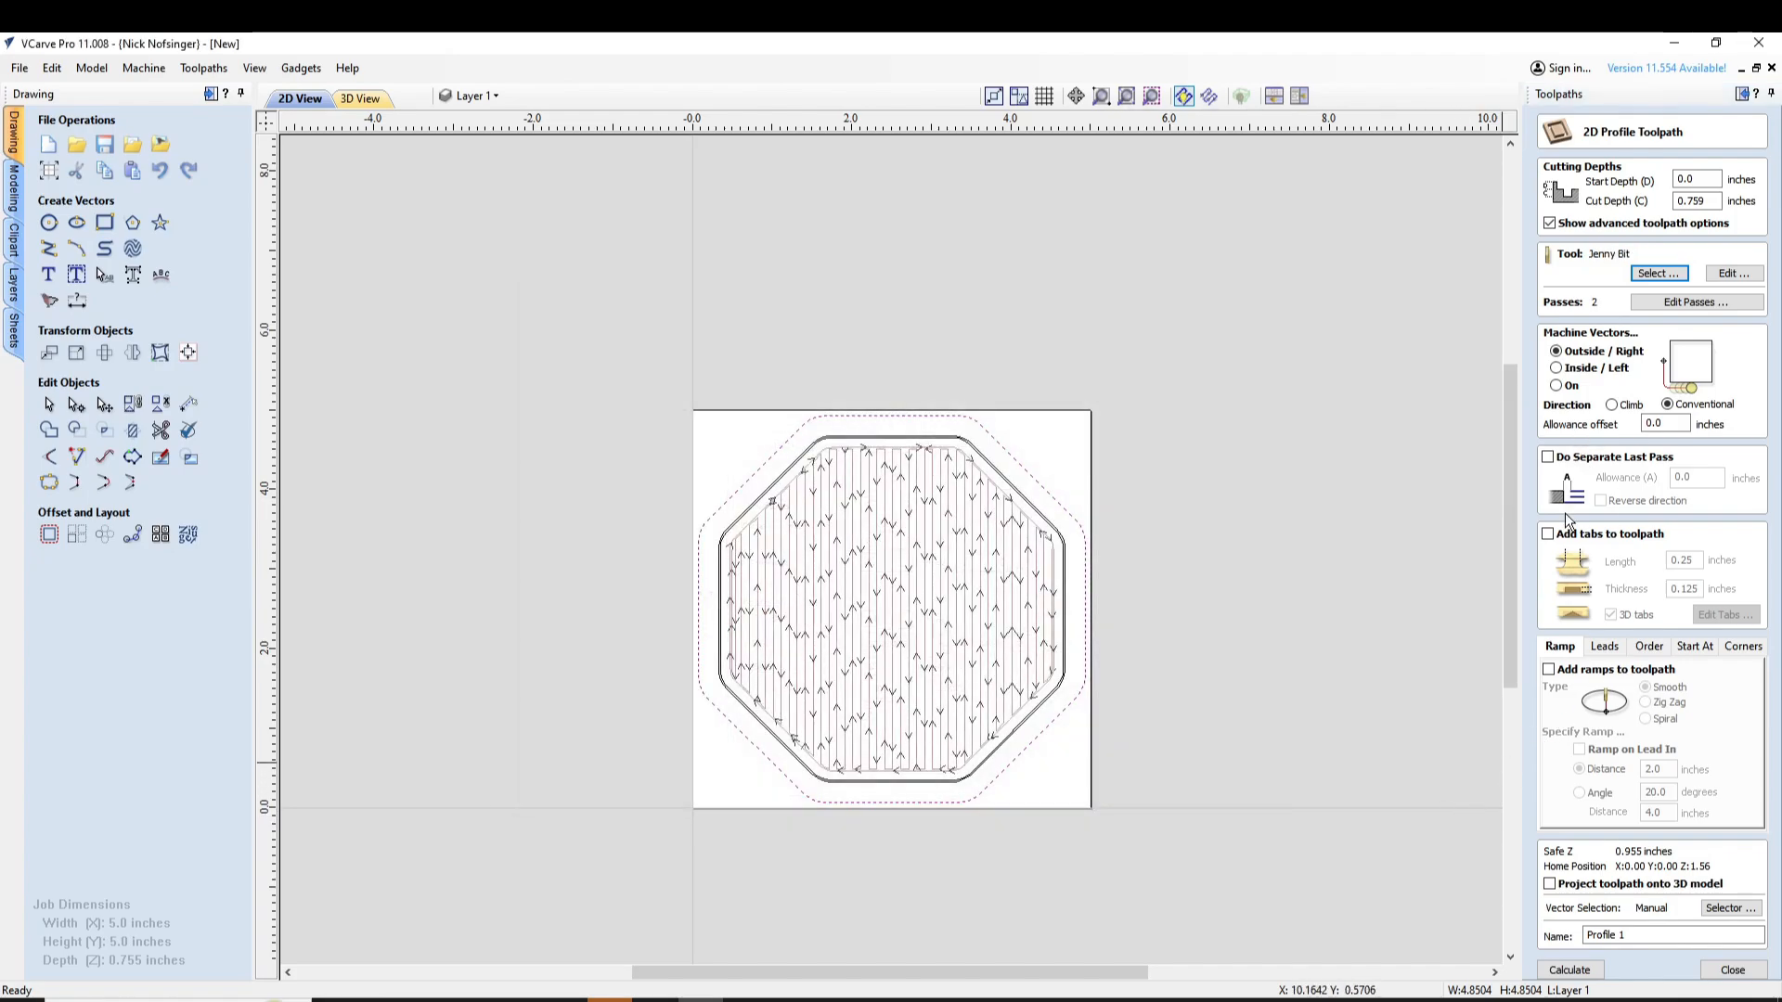
Enable a separate last pass for the profile with a 0.02-inch allowance and reversed direction
left_click(1547, 456)
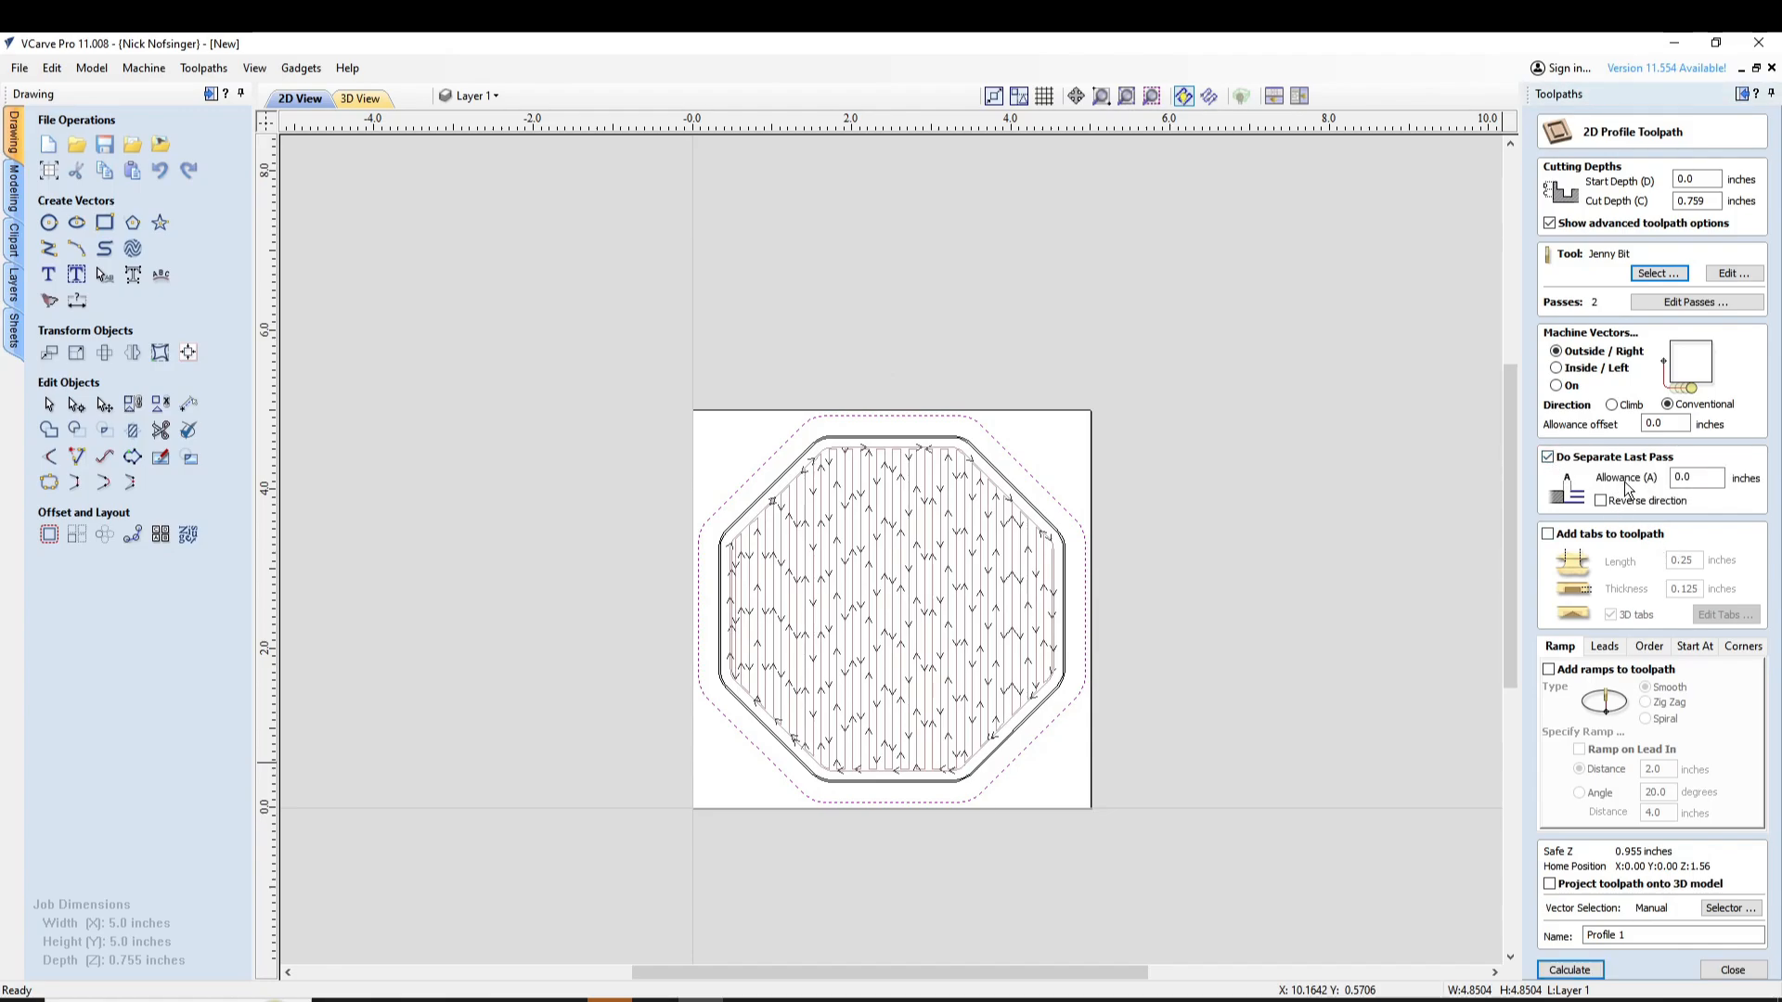
key("Tab")
type("0.0625")
double_click(1707, 479)
type("0.")
Enable tabs on the profile toolpath and place one on each of the outer octagon's four diagonal sides
left_click(1558, 539)
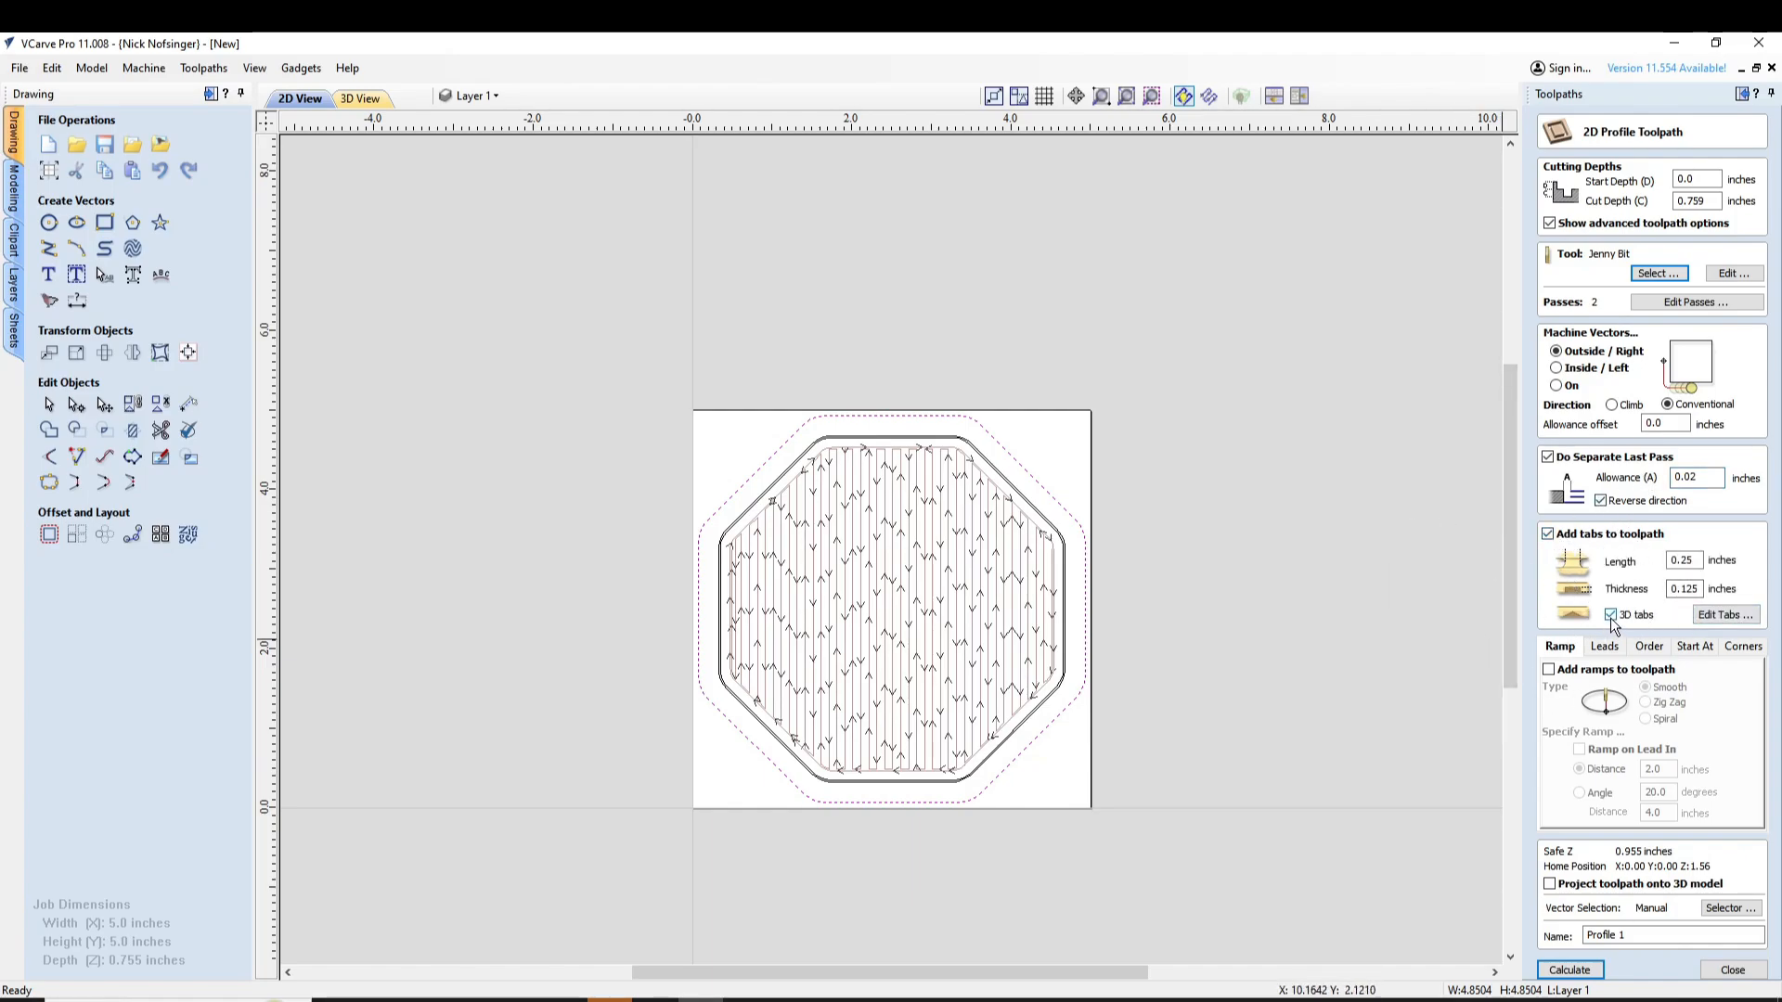
left_click(1724, 614)
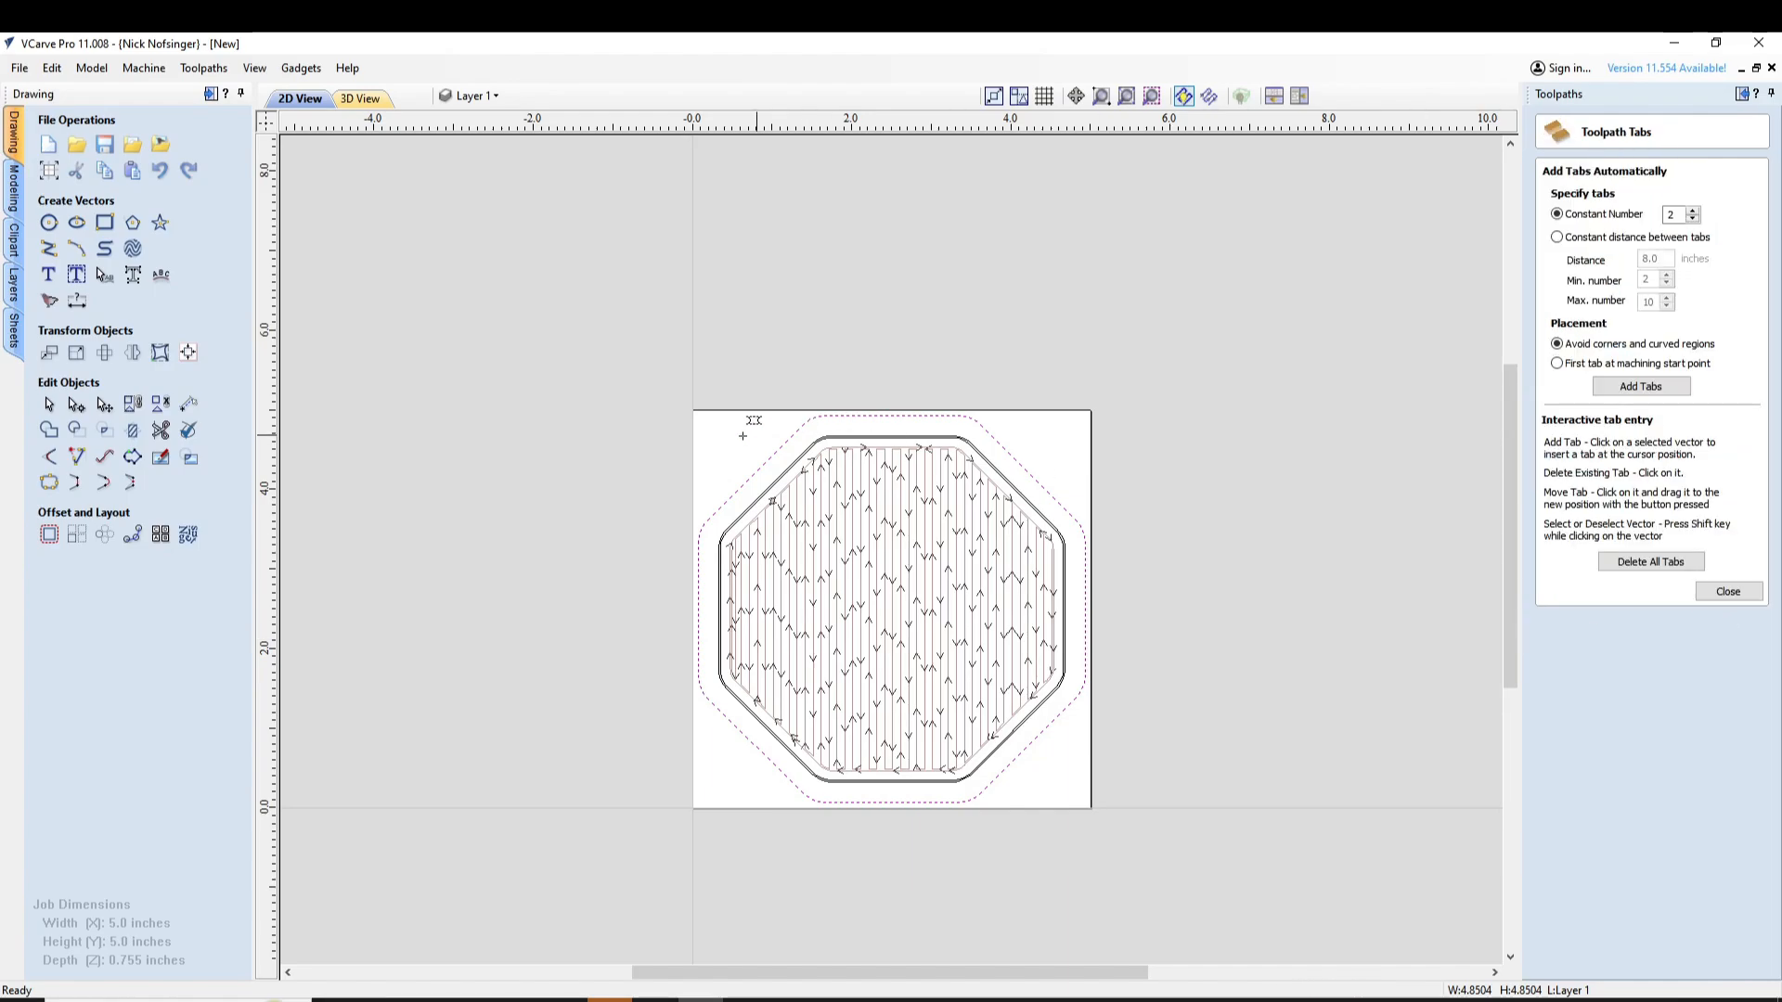
left_click(752, 476)
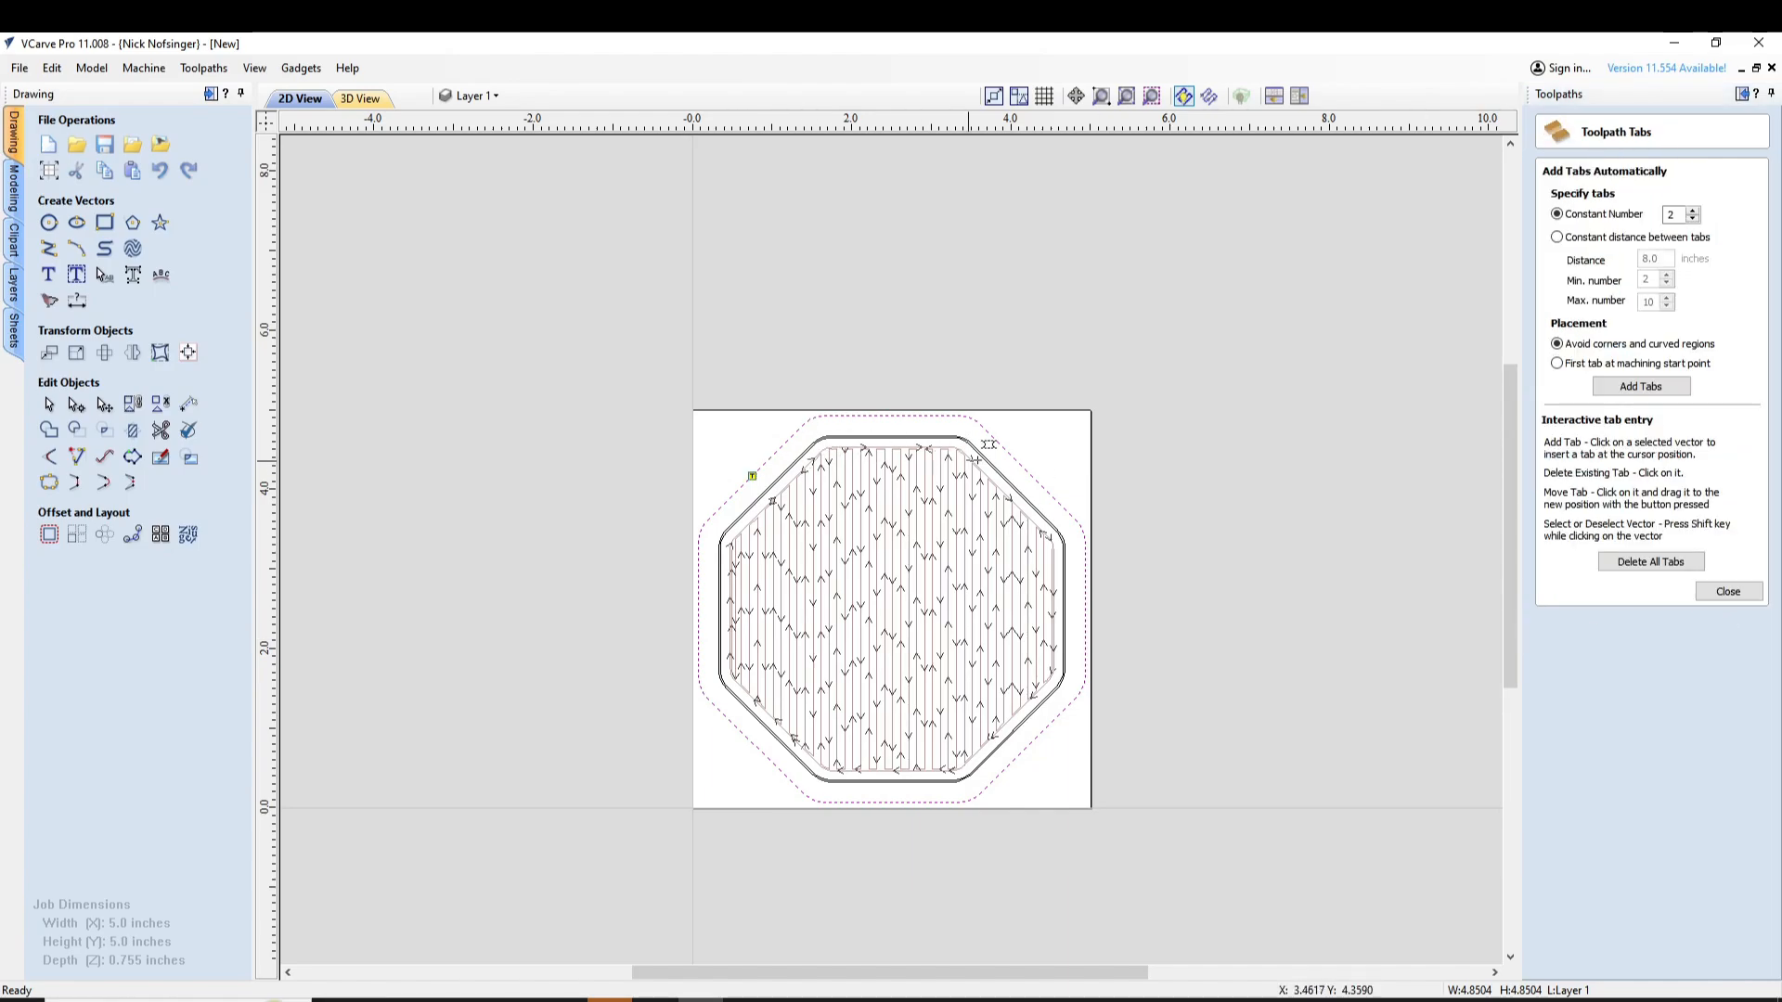
left_click(1024, 466)
left_click(1028, 744)
left_click(1728, 591)
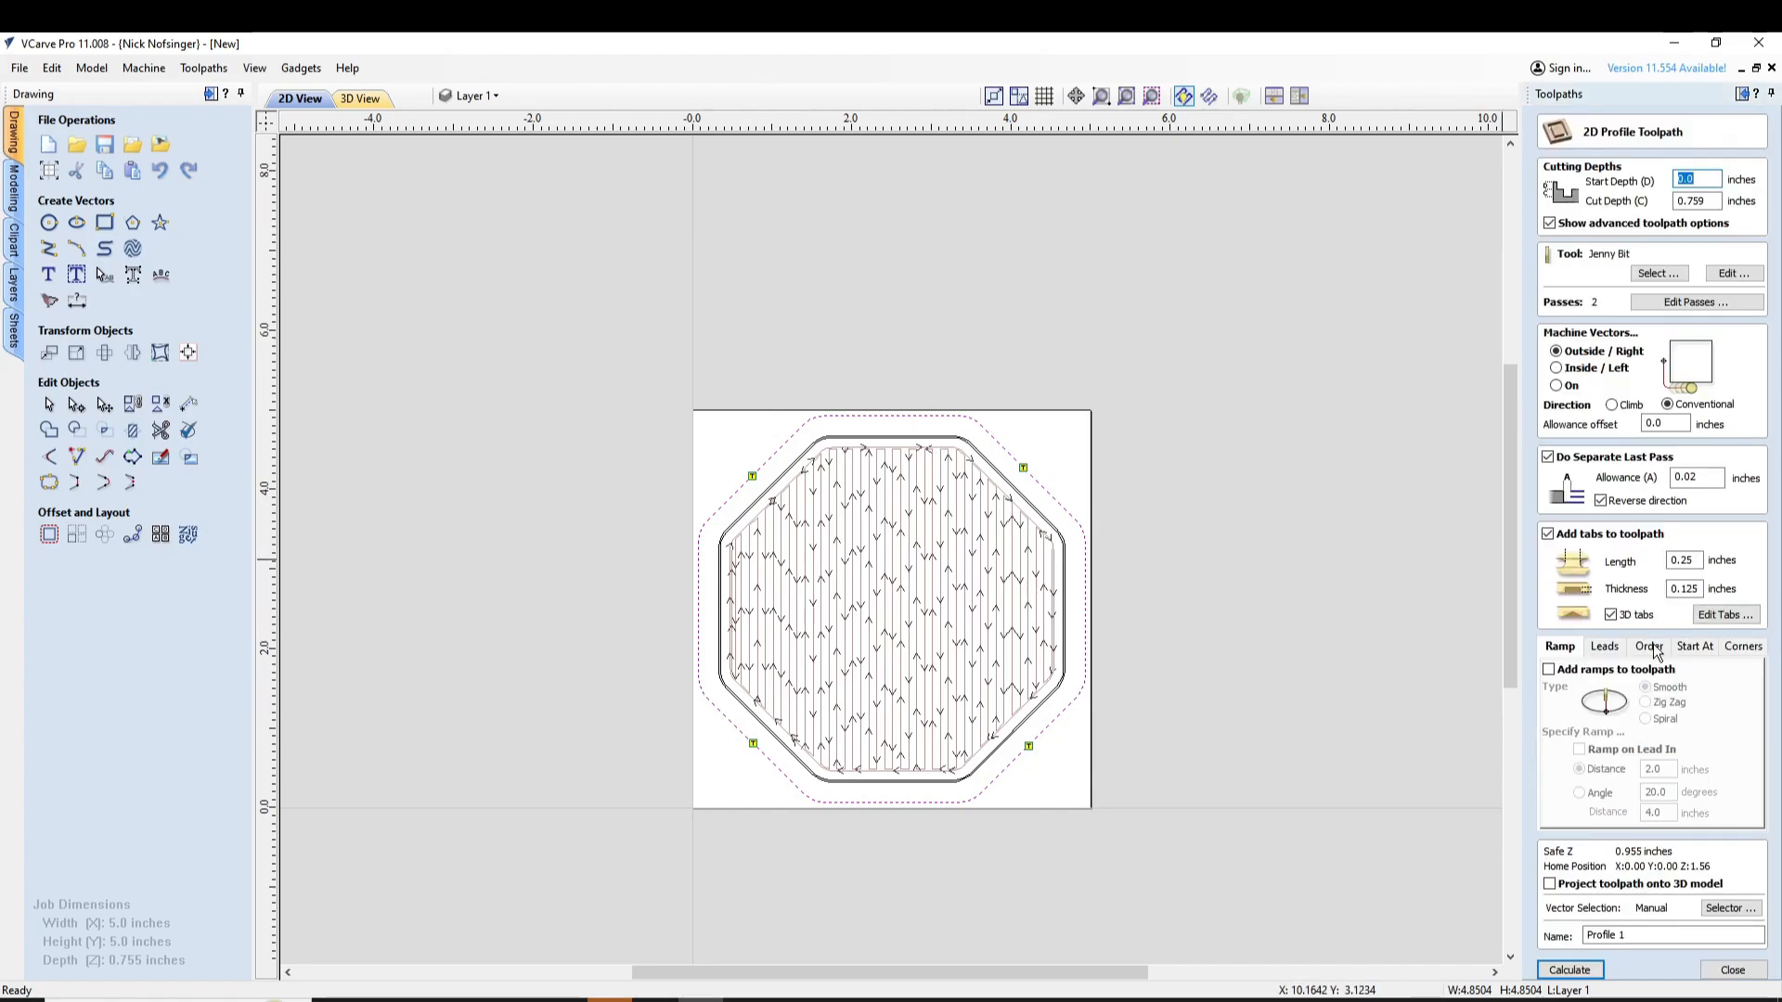
Add leads to the profile toolpath, keeping a straight line lead at 45 degrees, 2 inches long, with lead out
left_click(1624, 650)
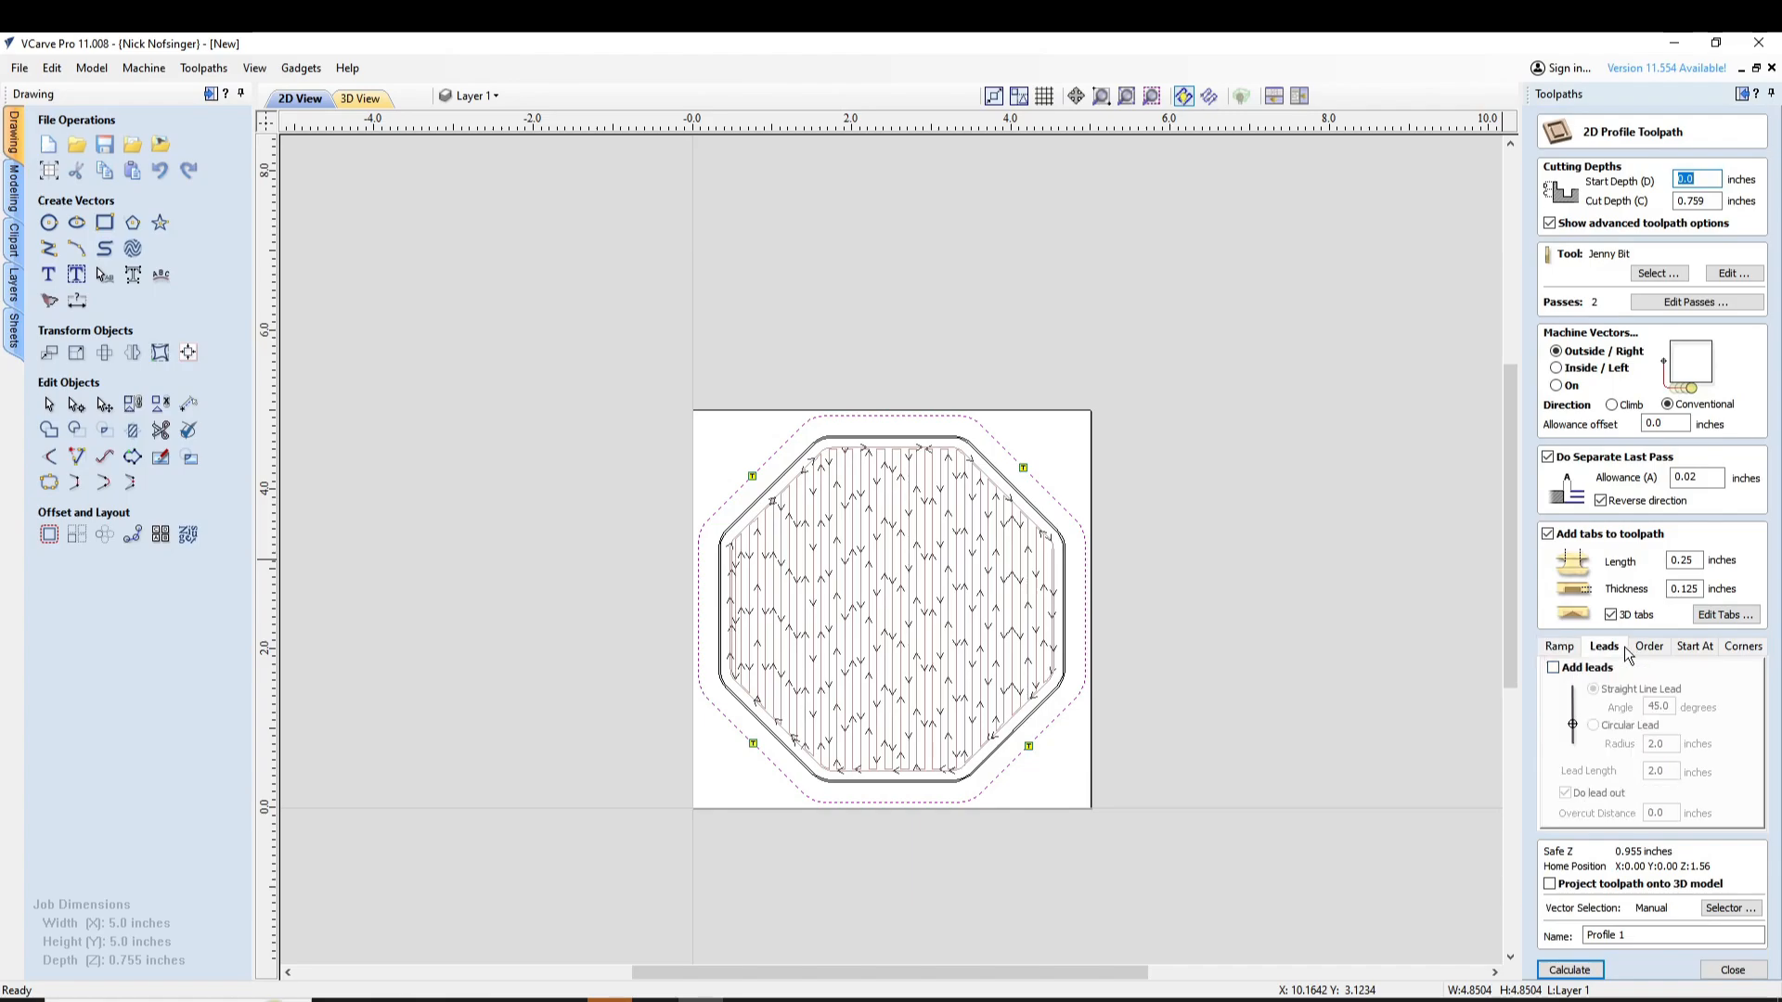
left_click(1553, 668)
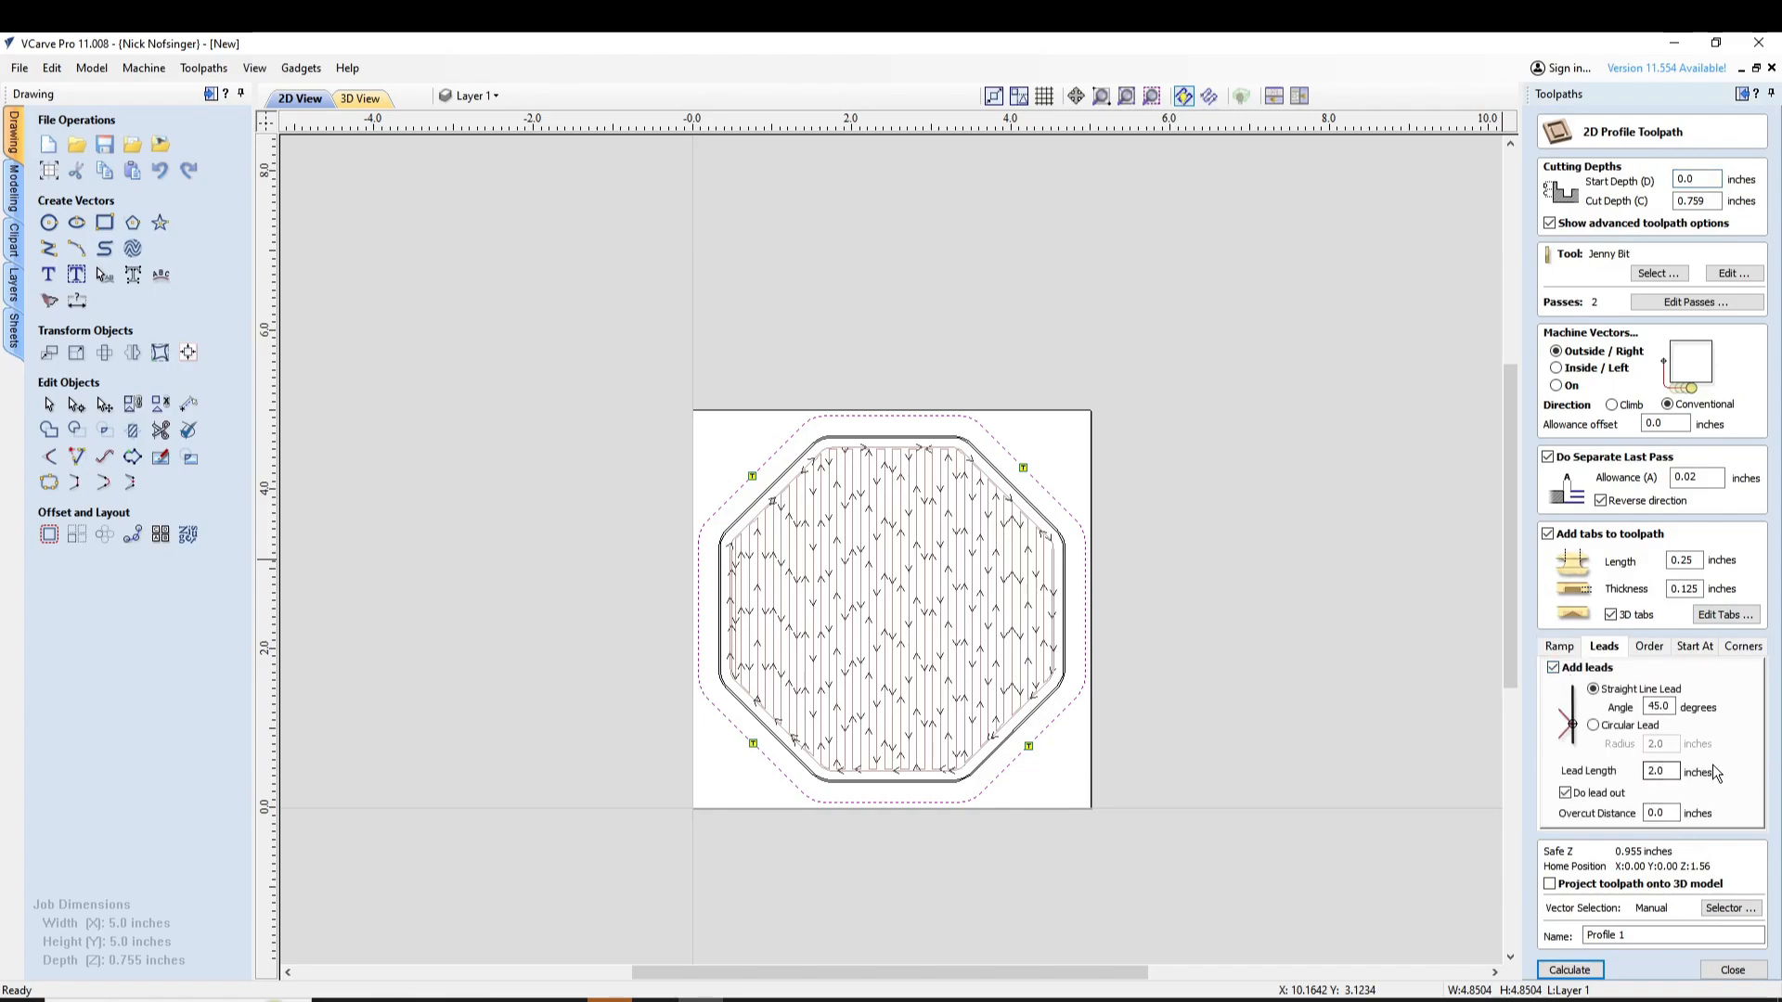
left_click(1559, 646)
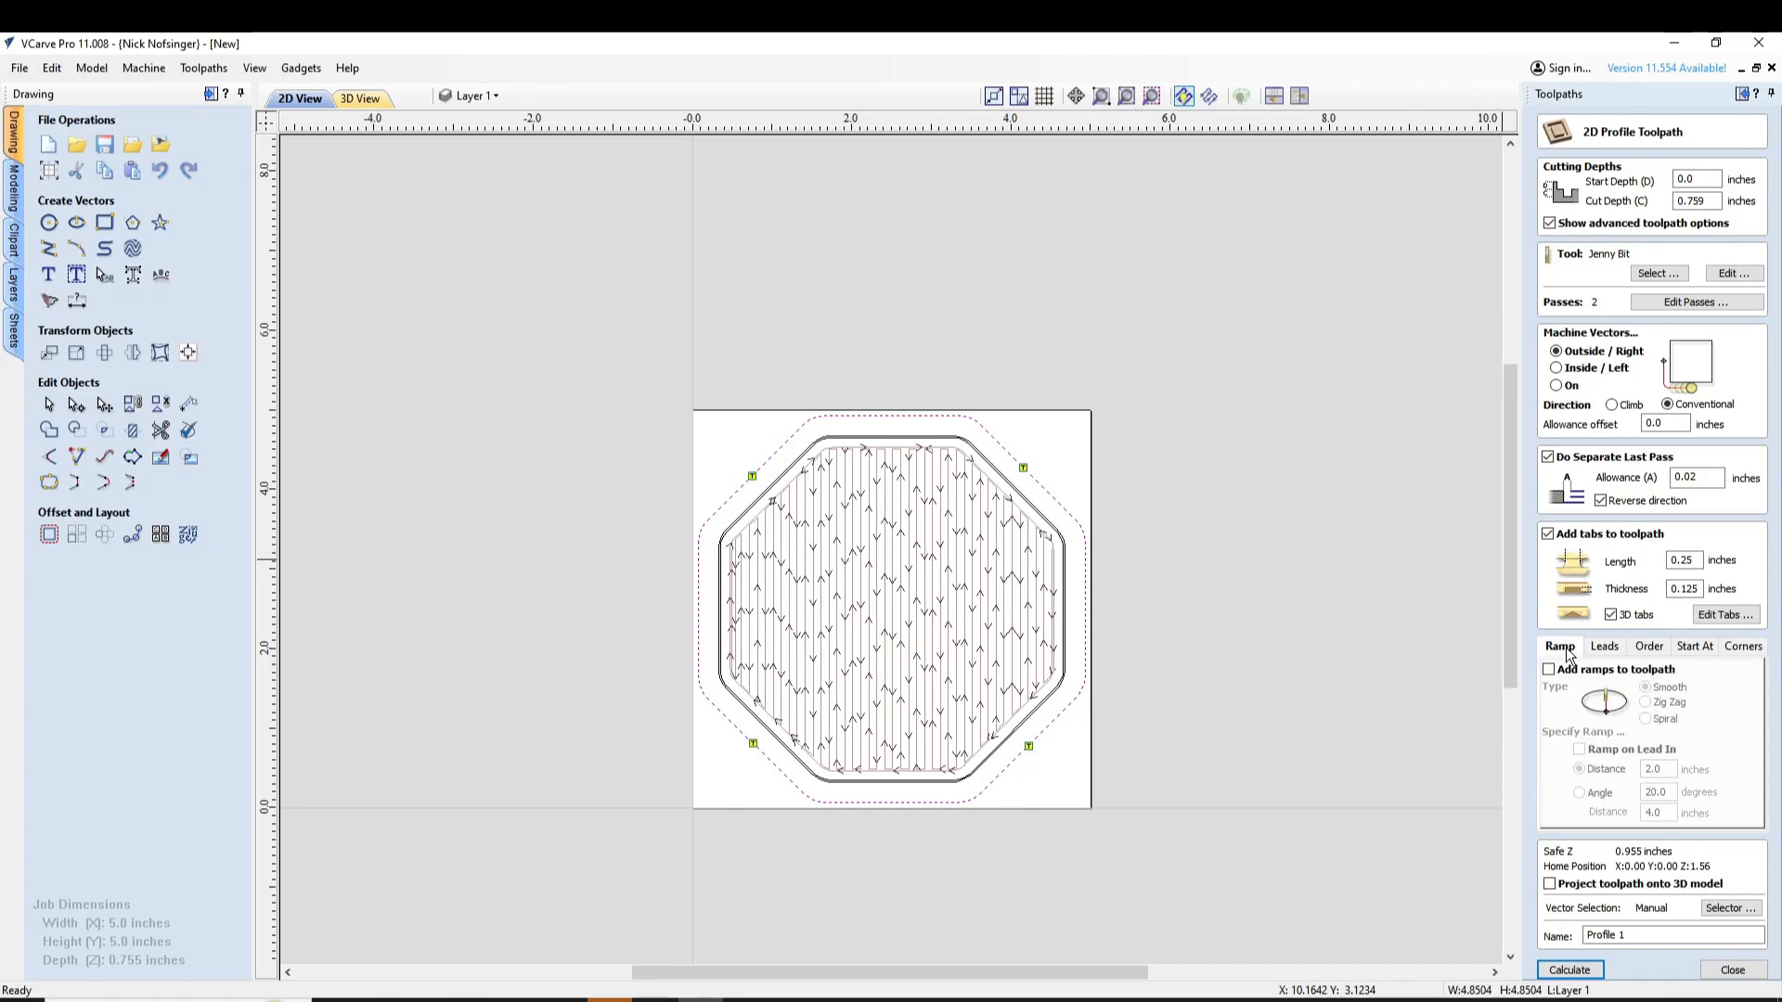
Divide the profile cut into four passes and apply a last pass thickness of 0.0625 inches
left_click(1695, 303)
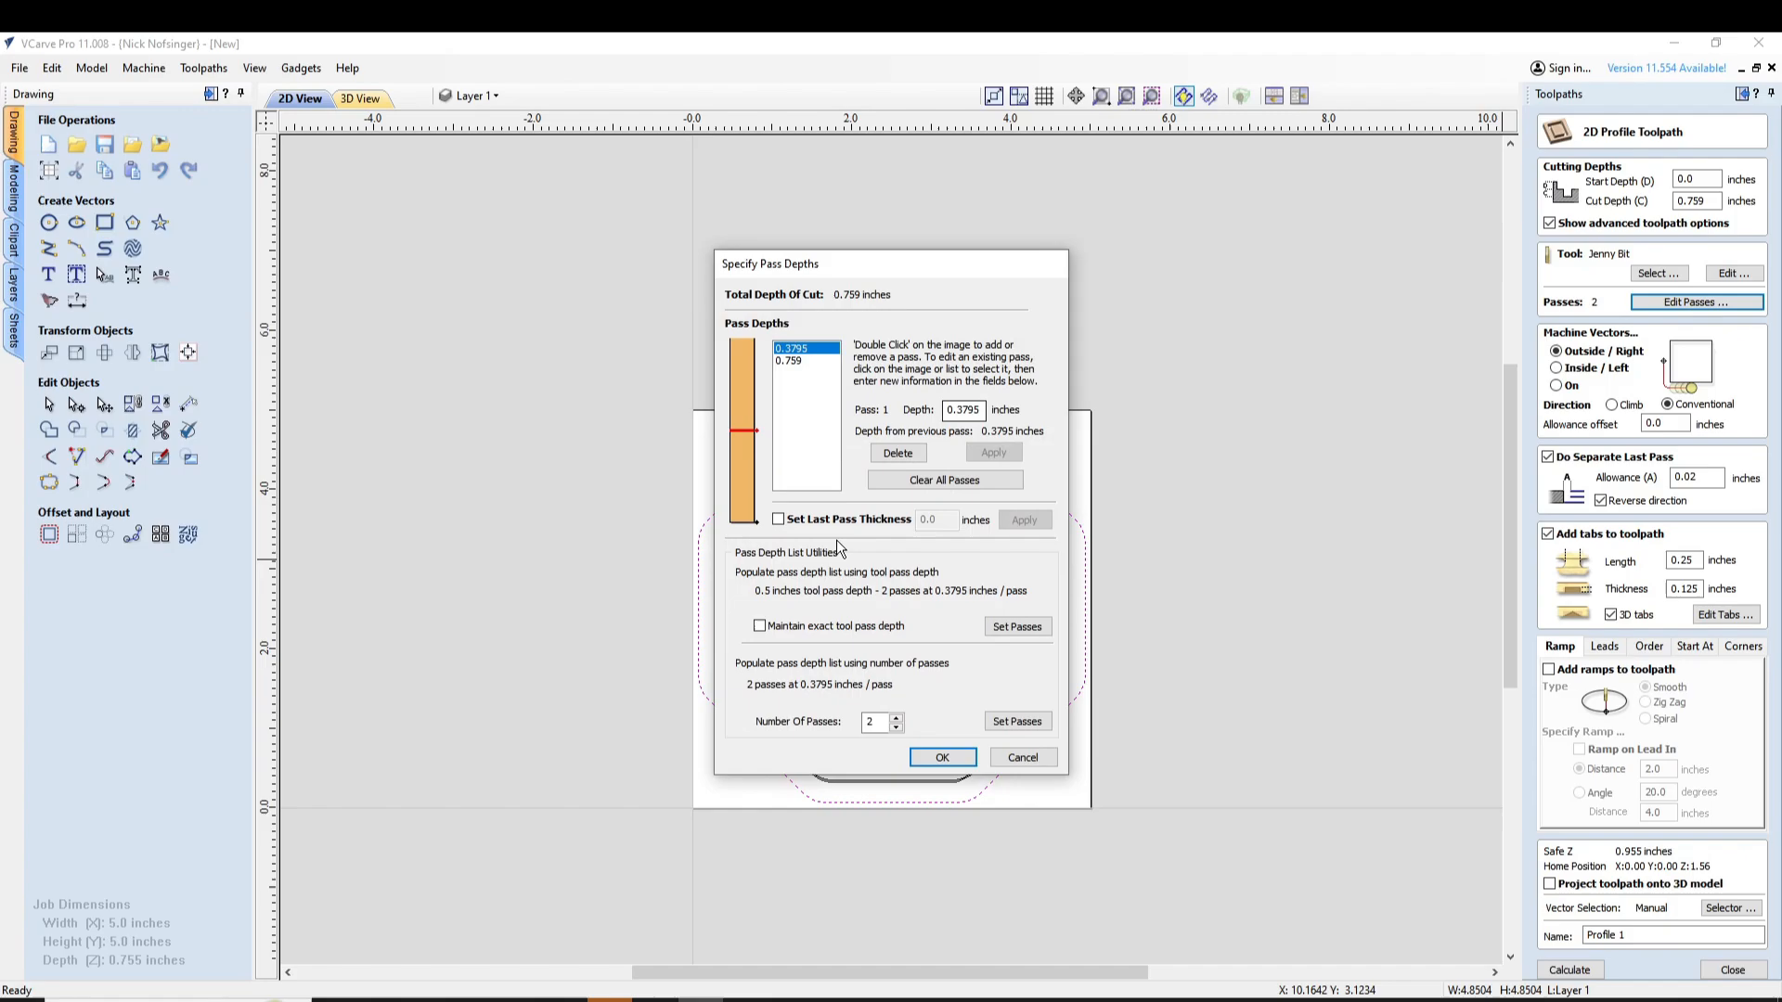
left_click(896, 718)
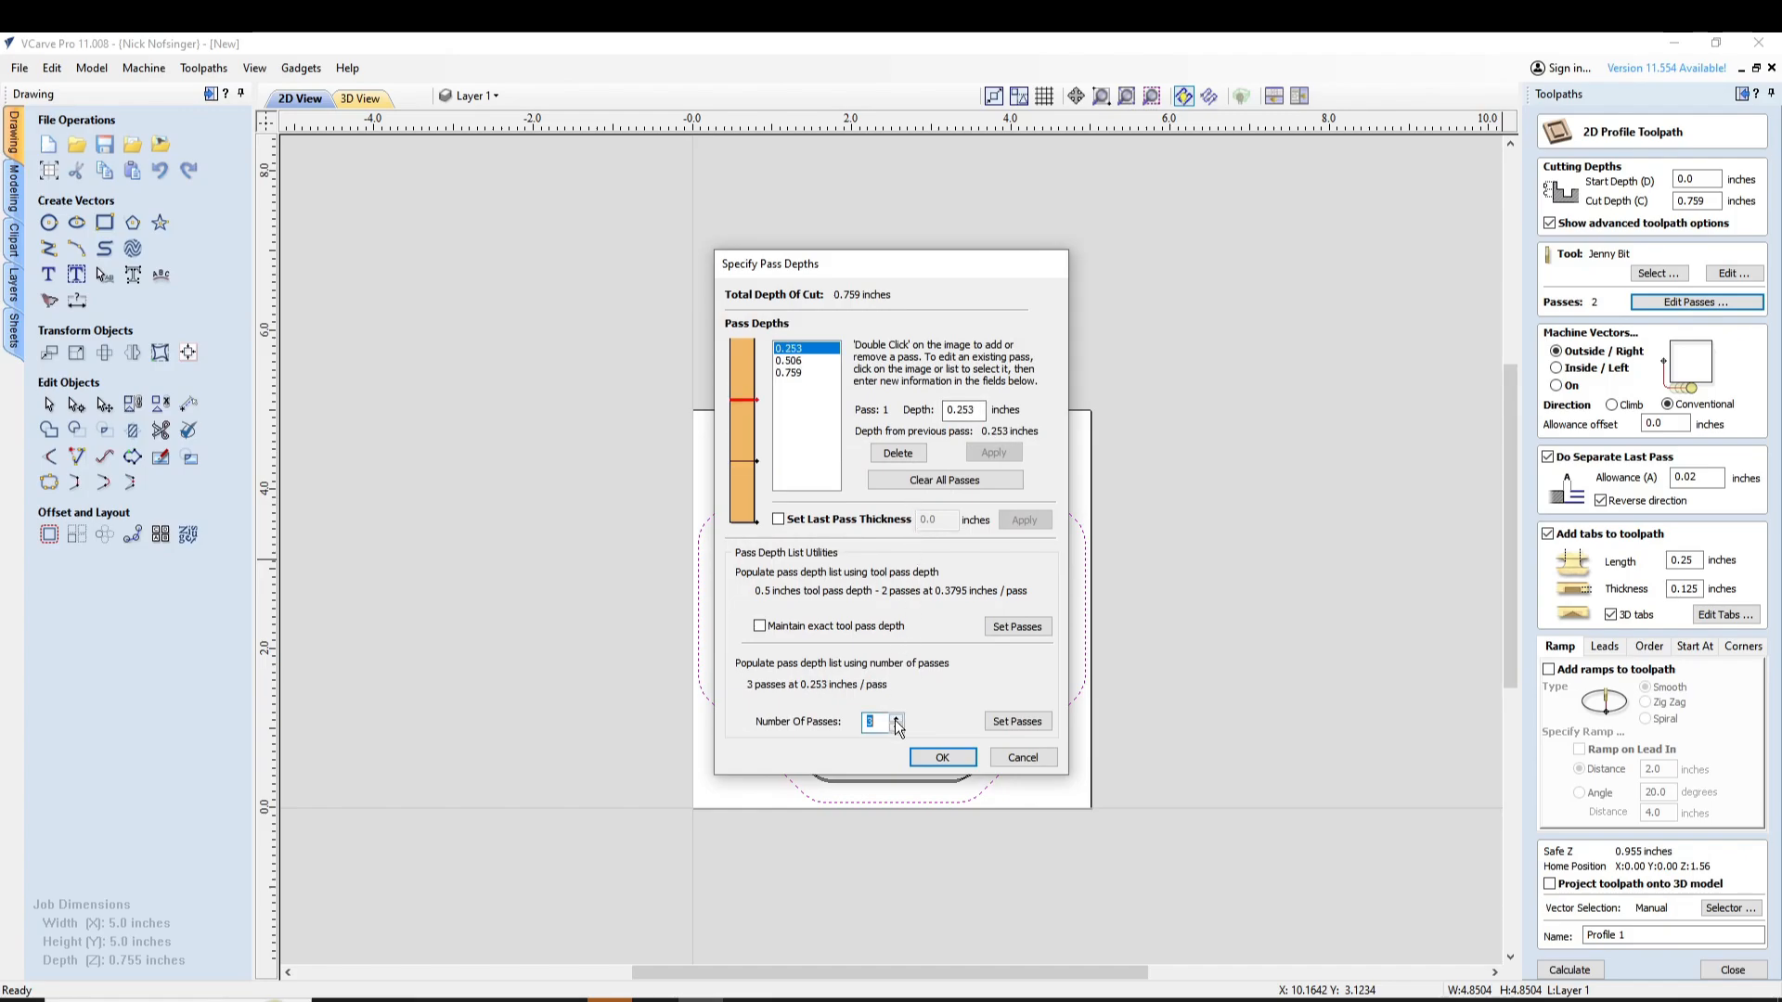
left_click(896, 719)
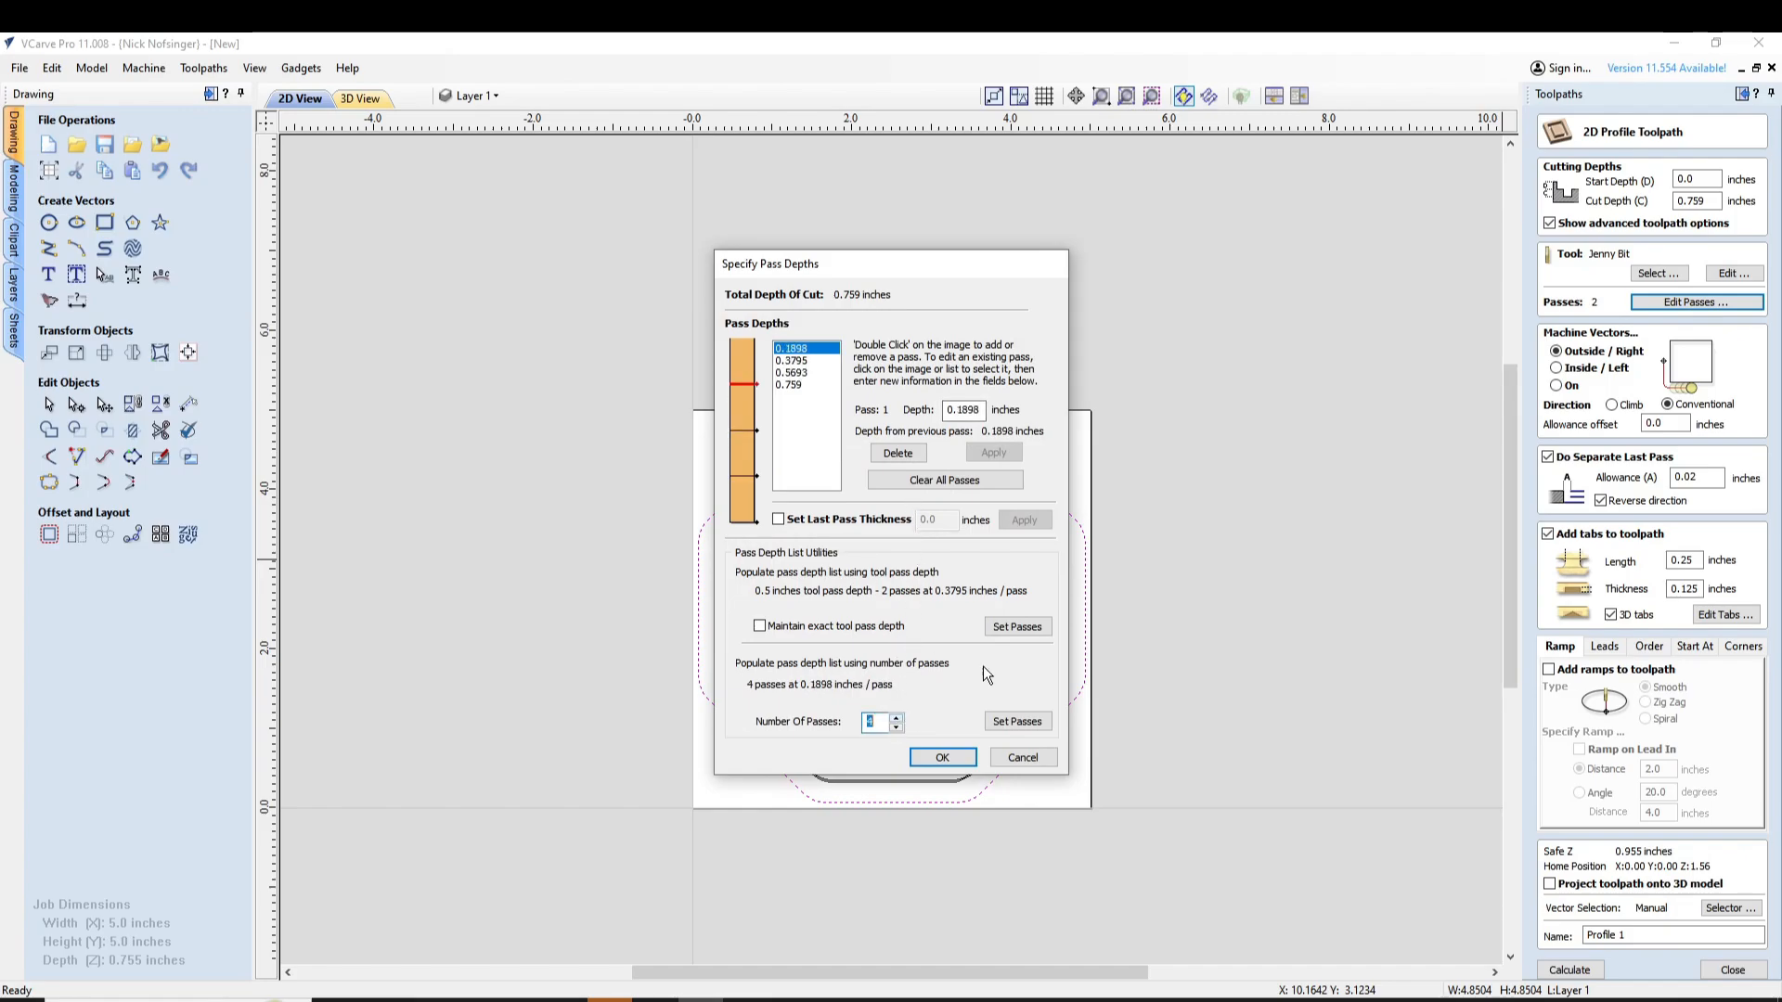
left_click(778, 521)
type("0.0625")
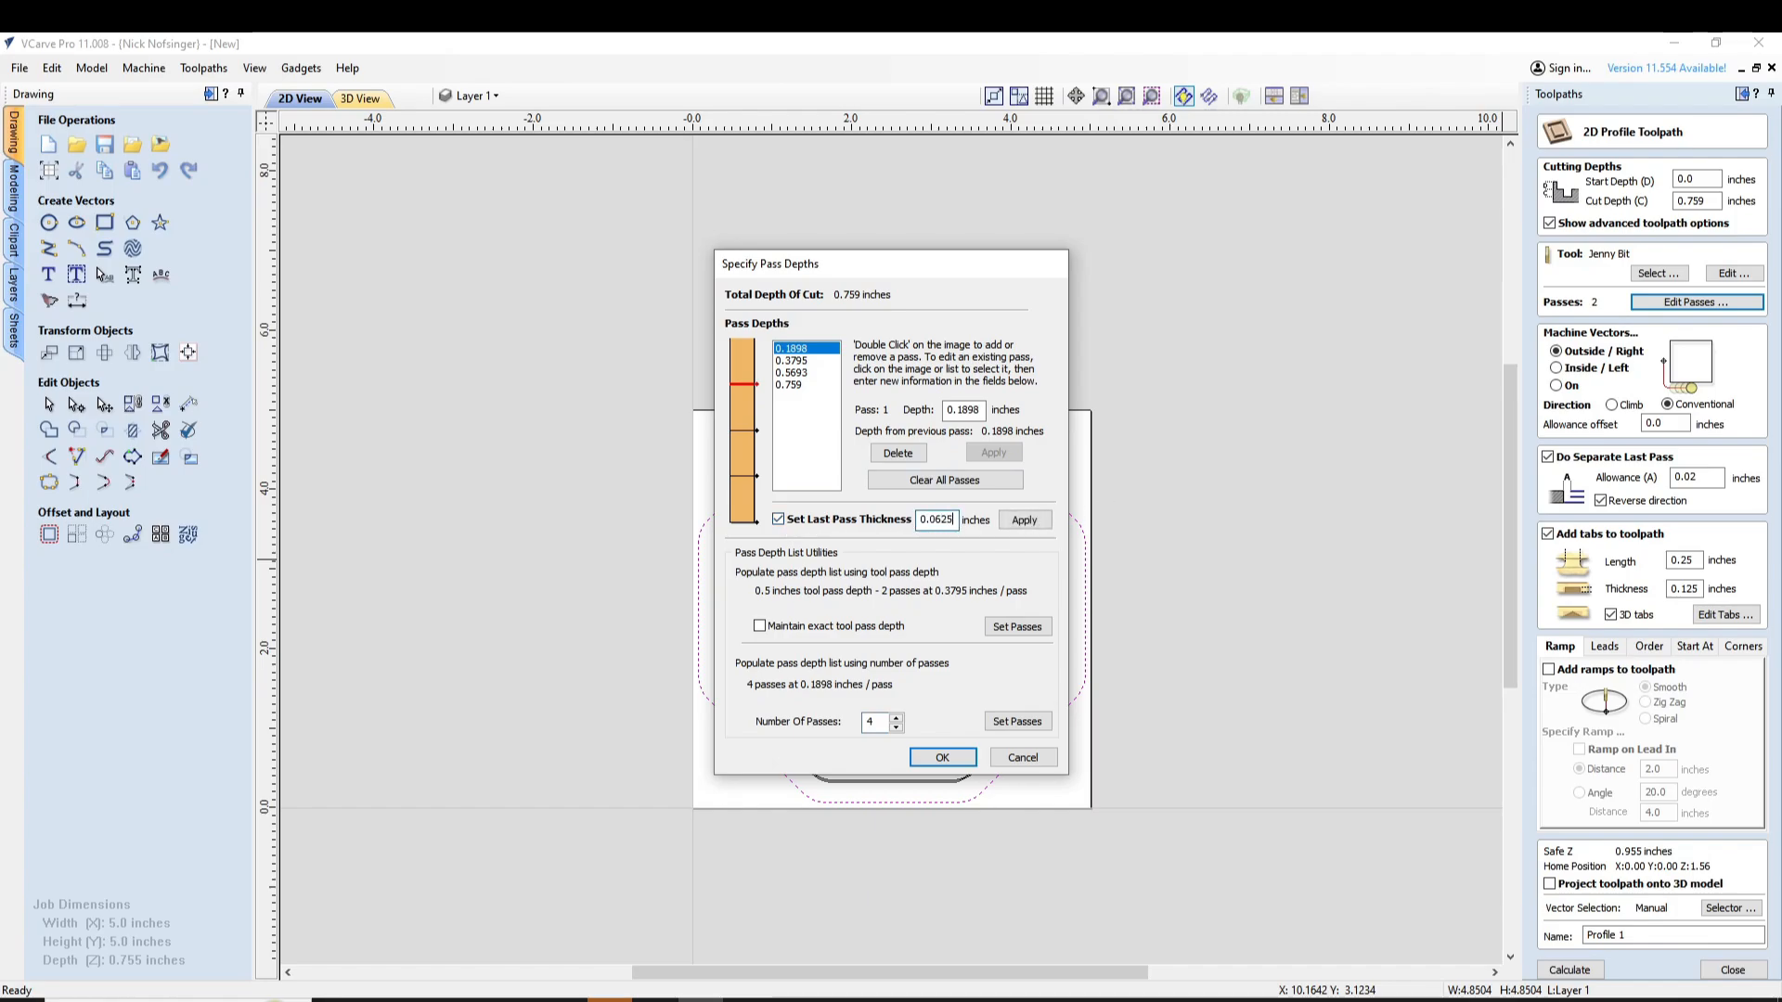
left_click(1033, 518)
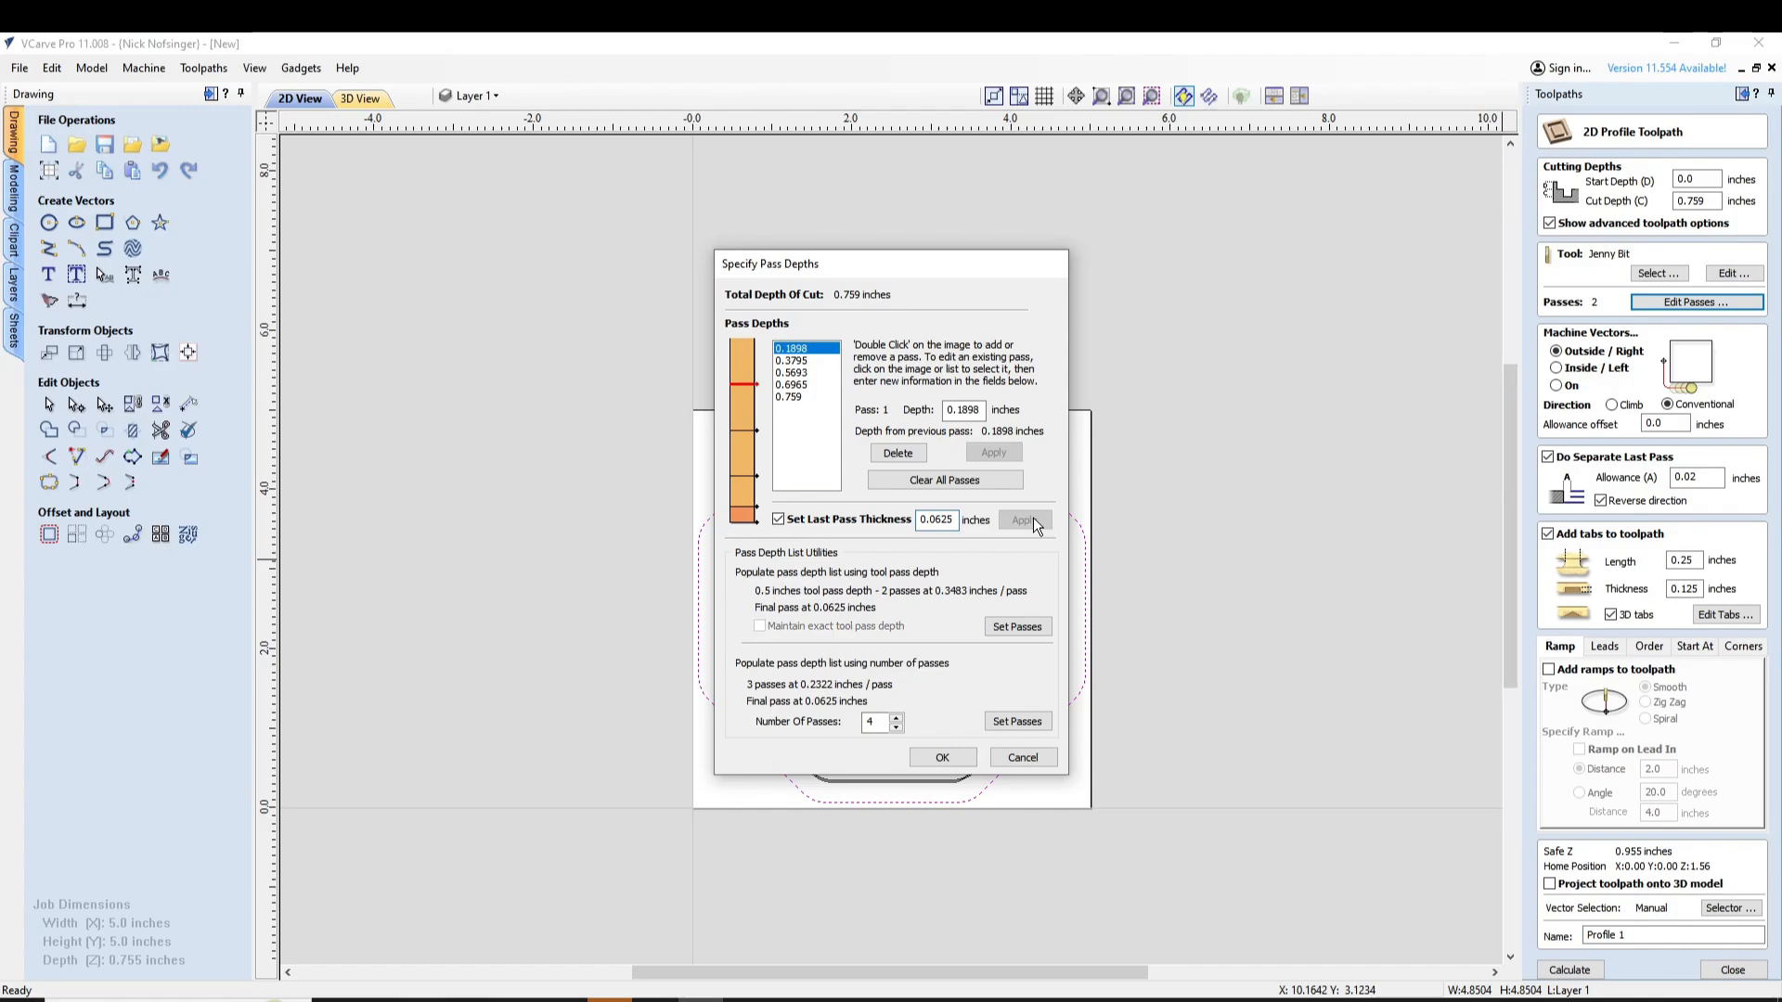
left_click(931, 755)
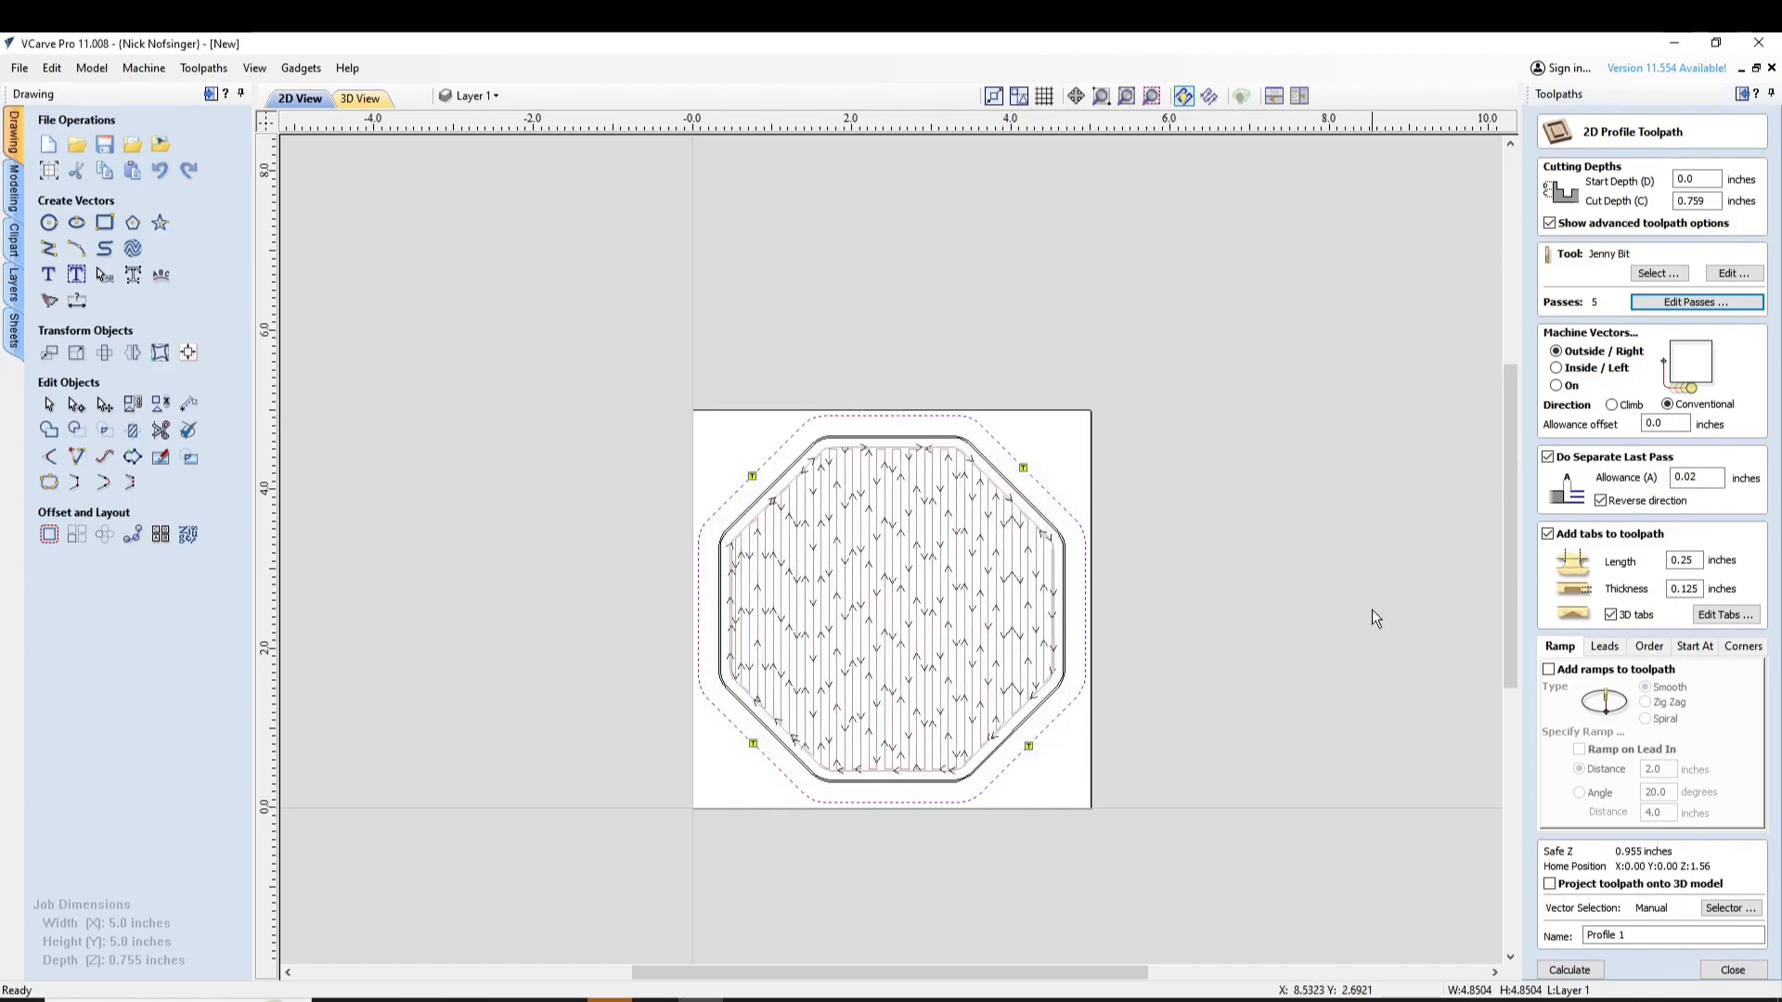
Calculate the profile toolpath and play its animated cutting preview, closing the preview and returning to the 2D view
left_click(1569, 970)
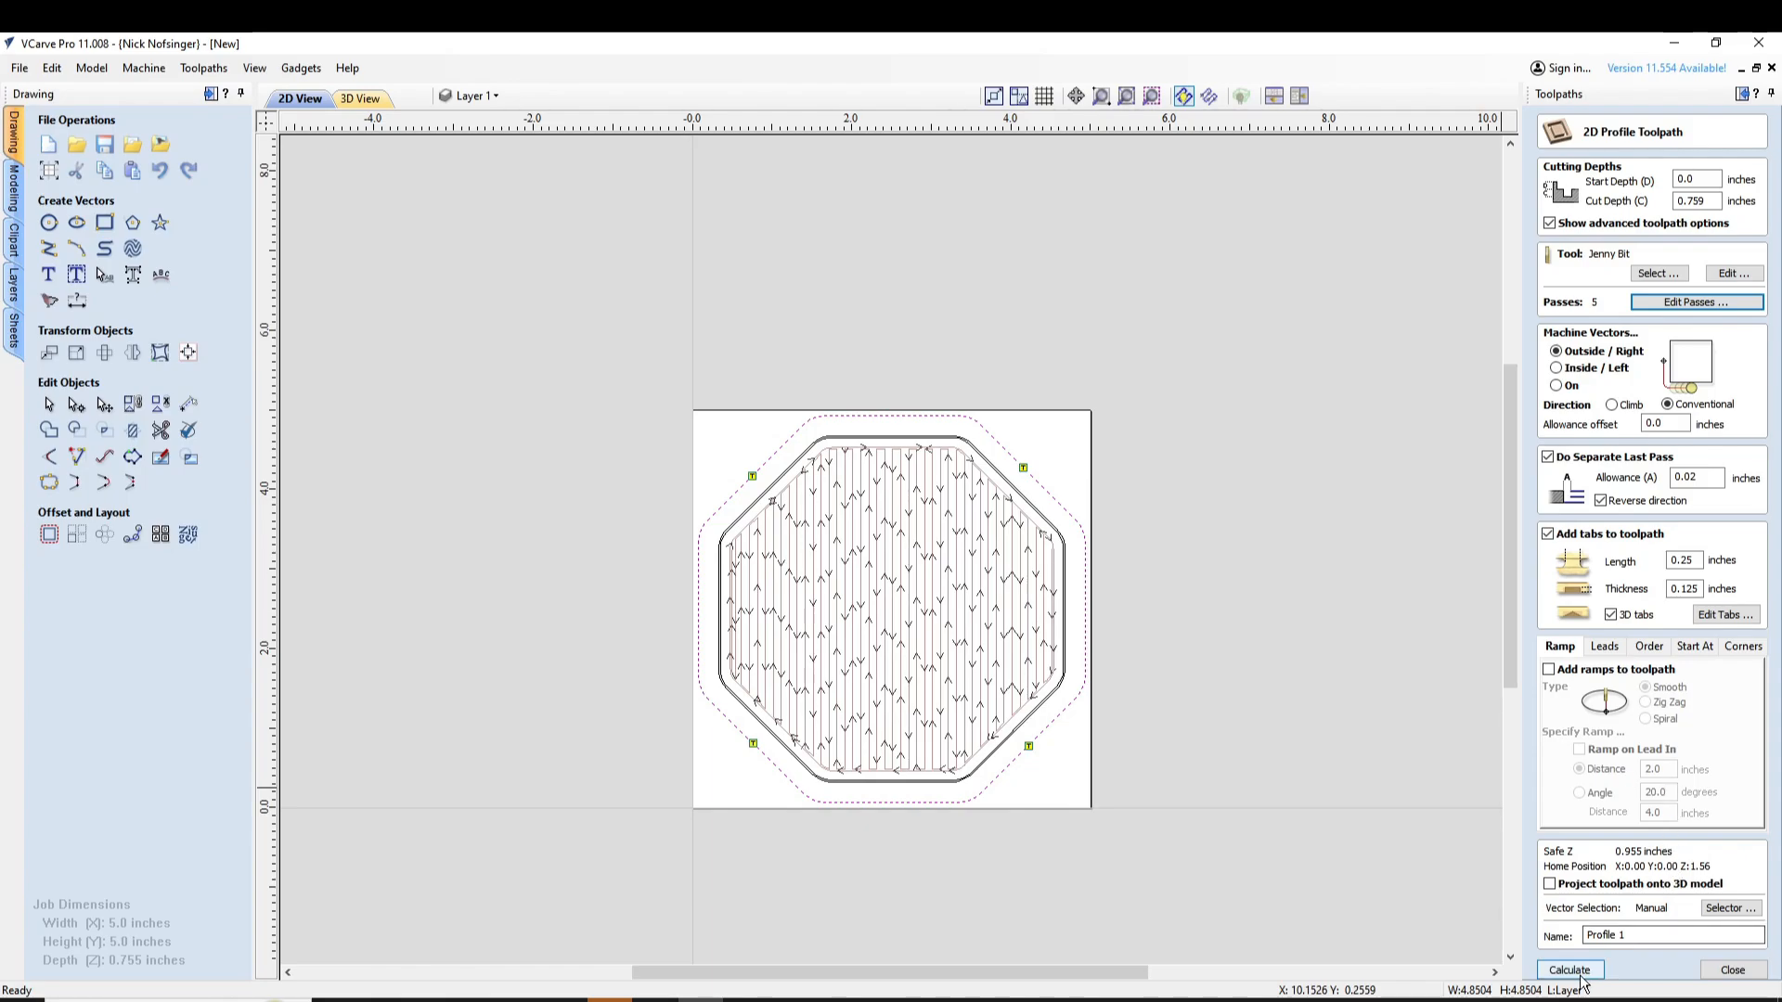
left_click(848, 619)
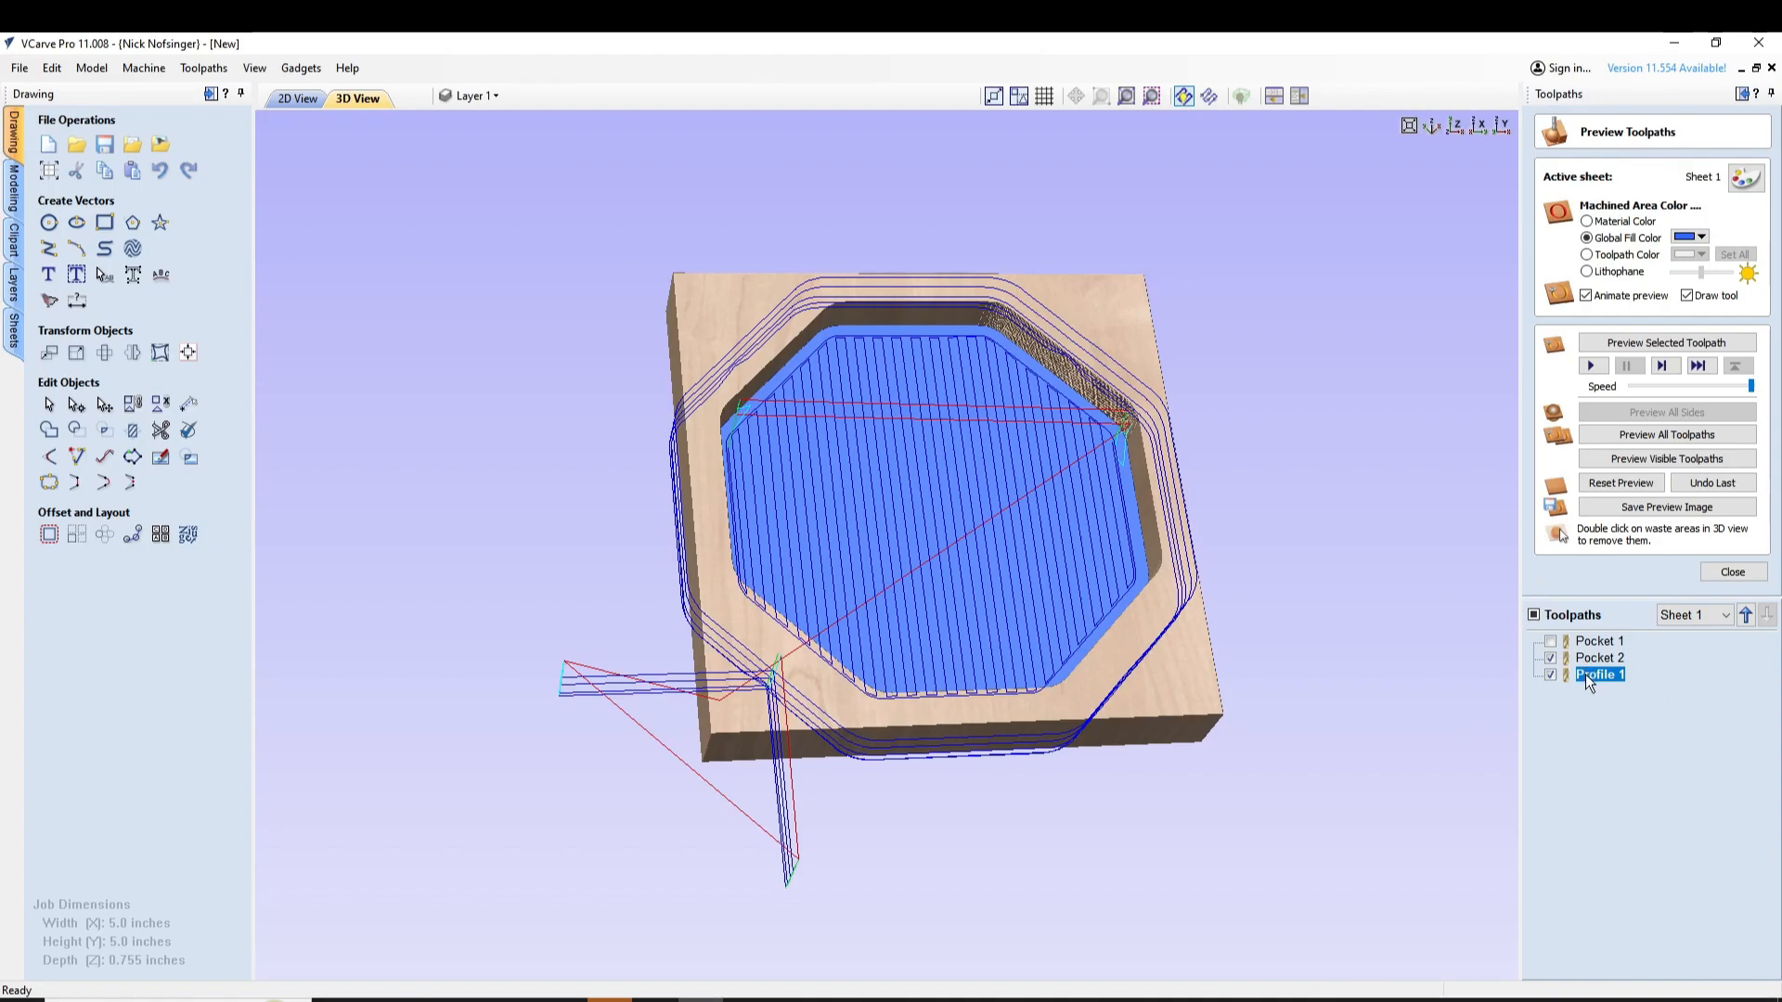
left_click(1590, 366)
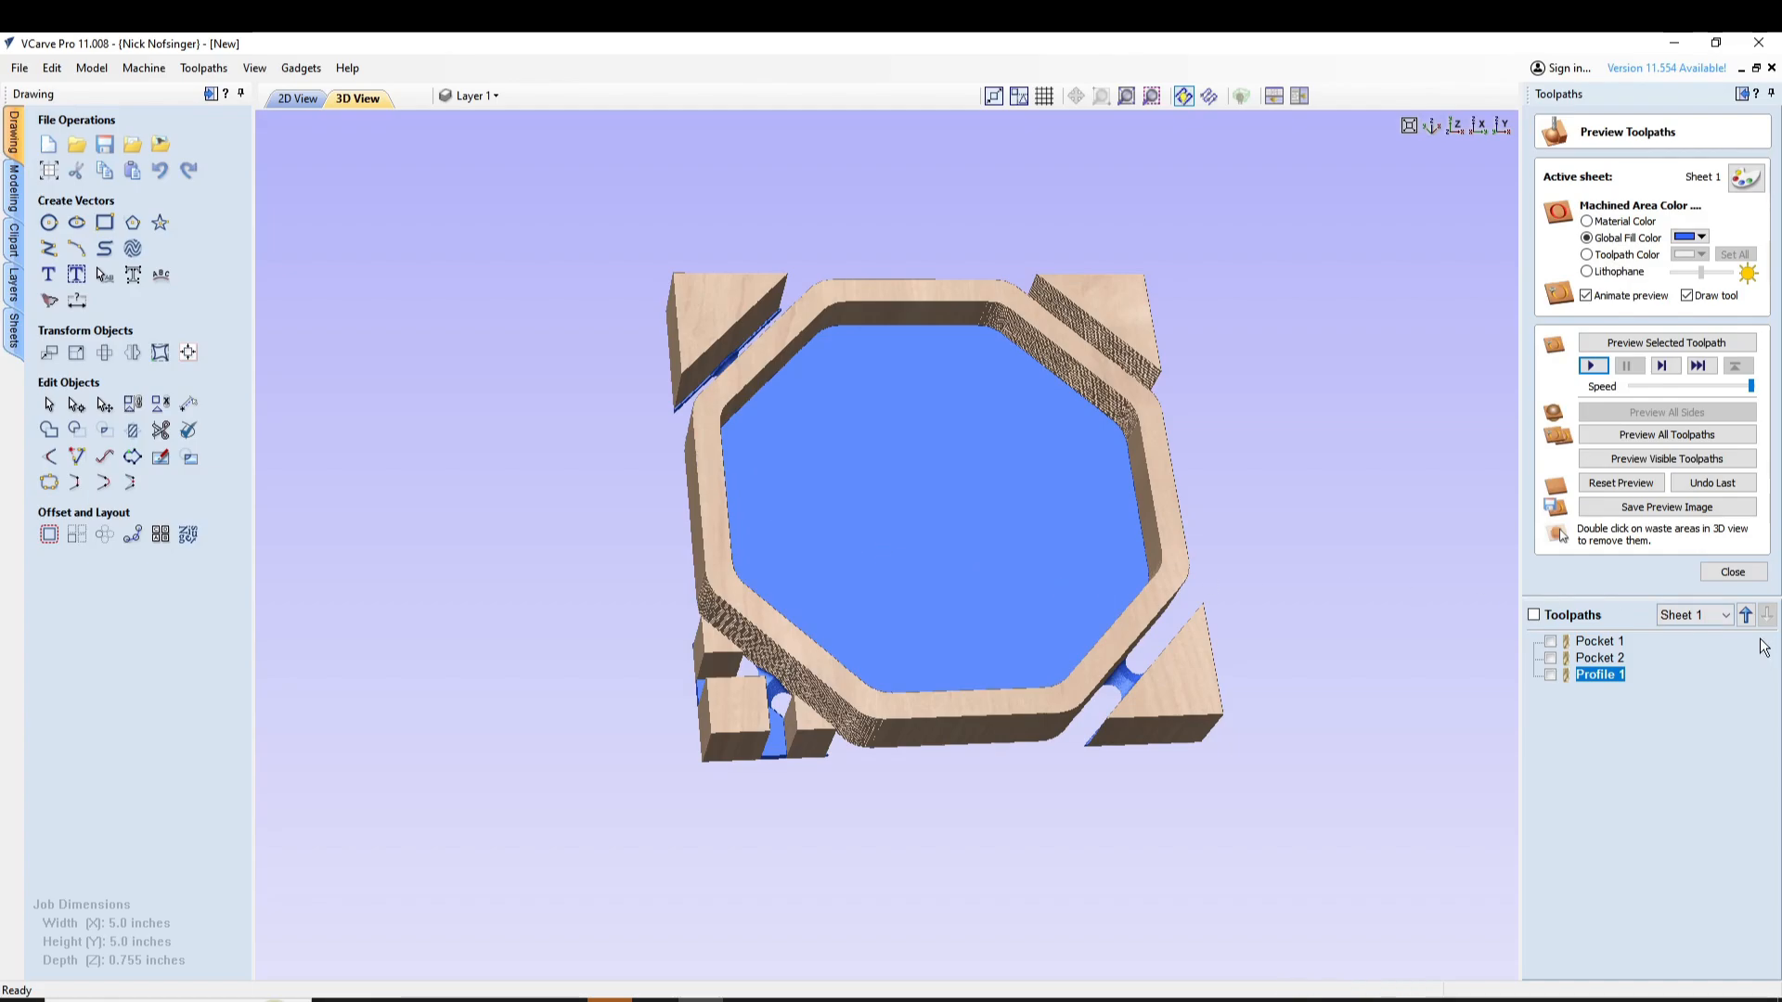
left_click(1732, 571)
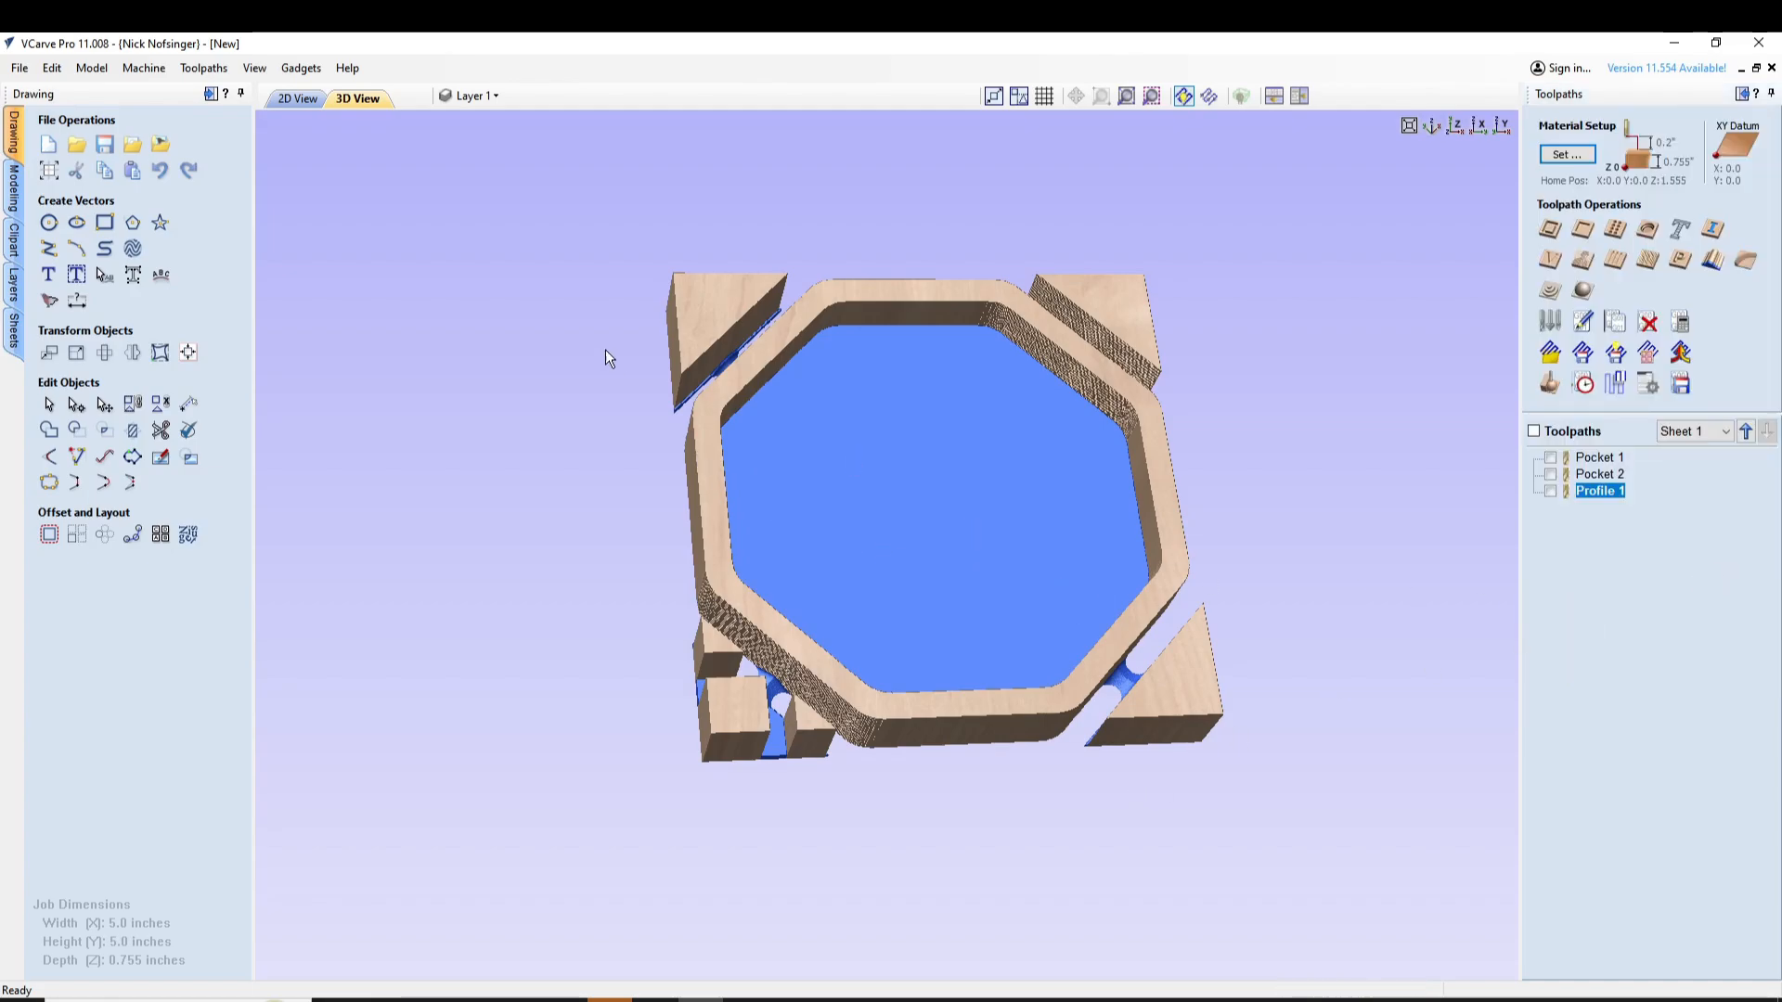
left_click(299, 98)
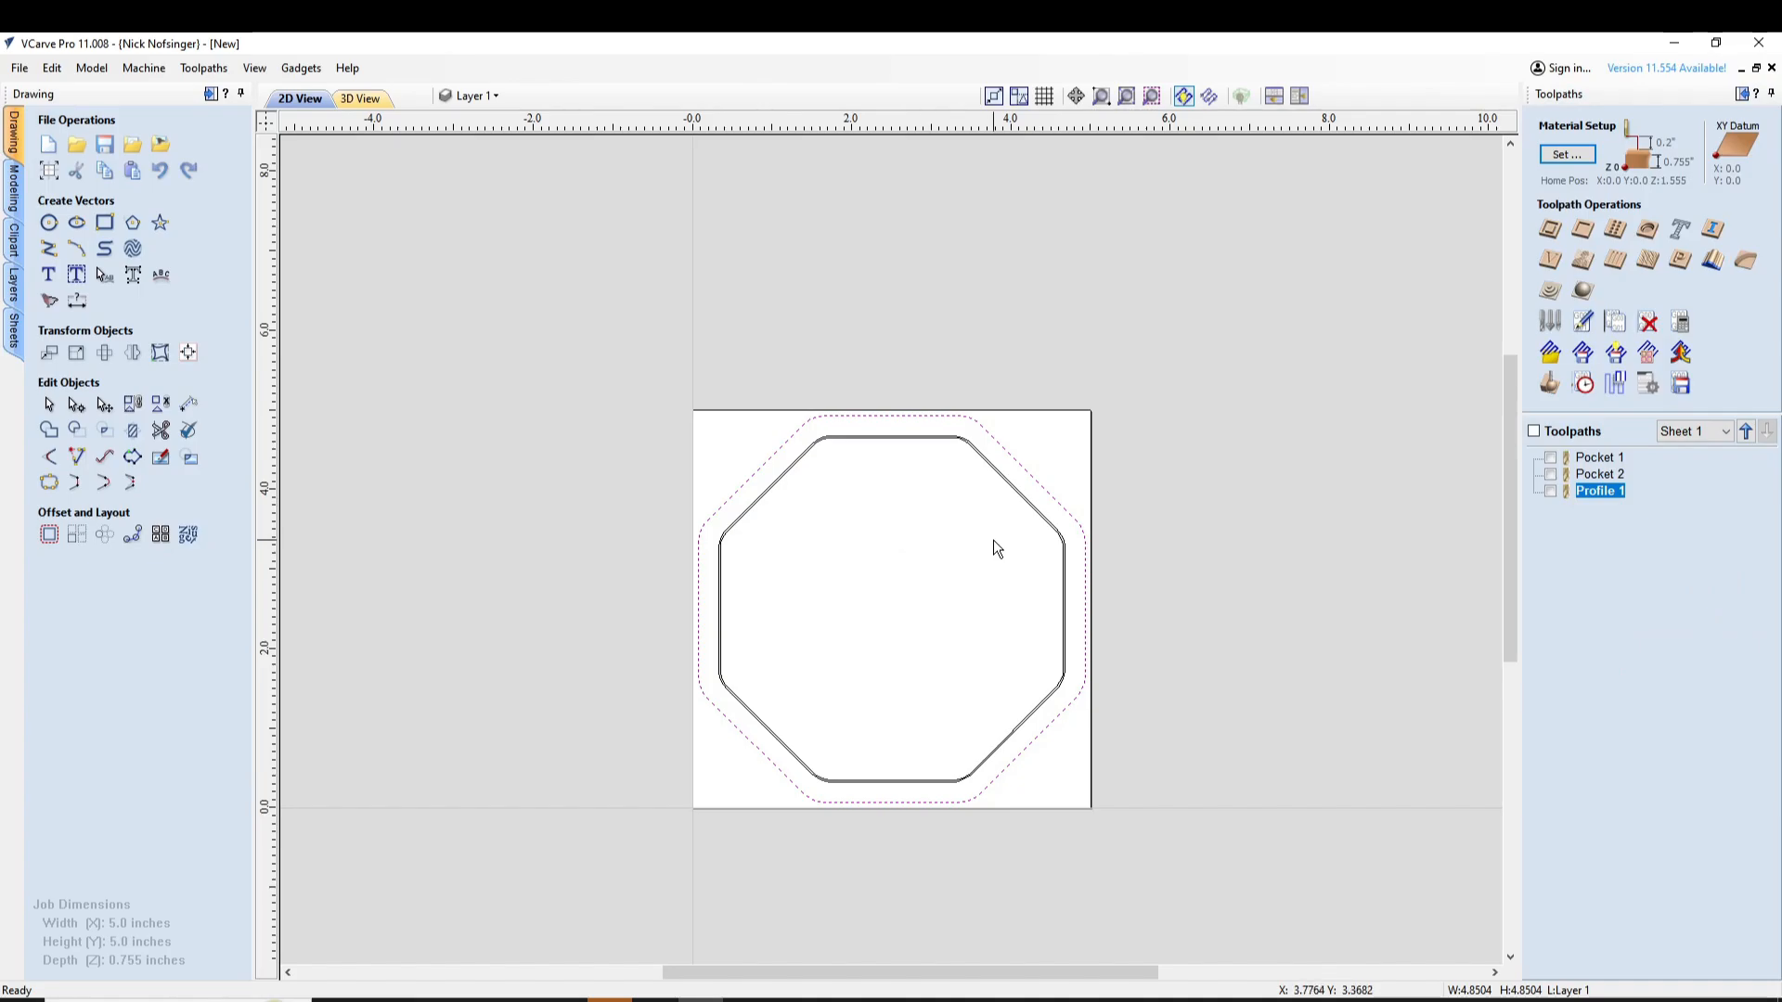